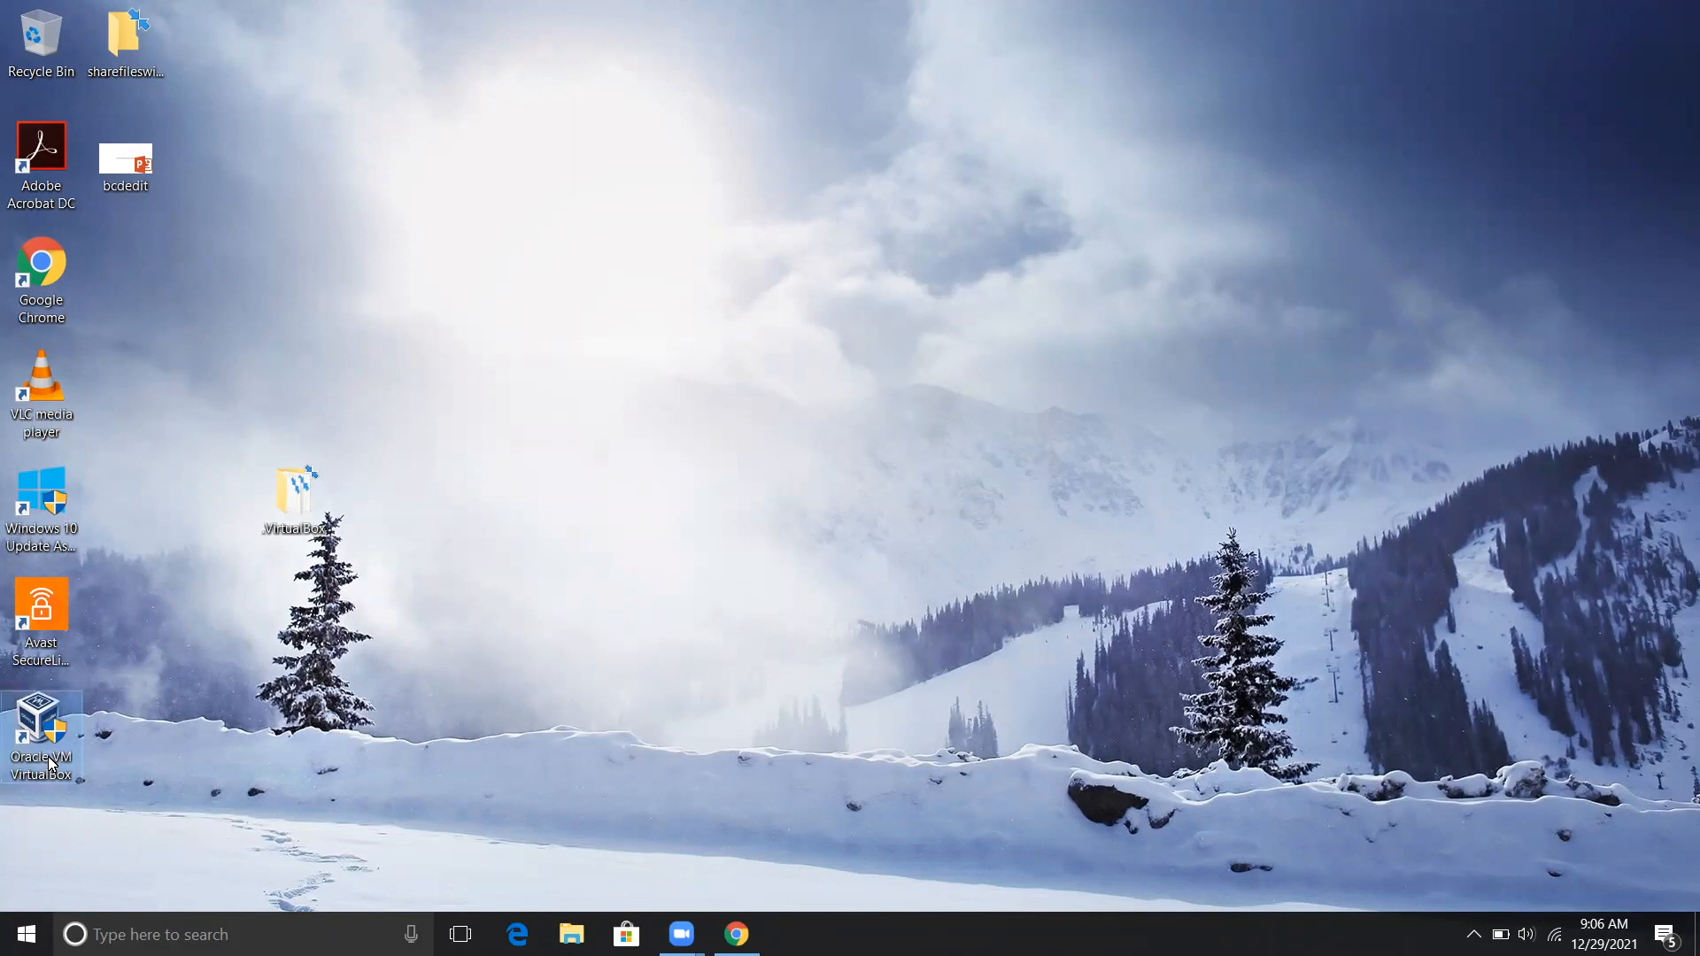
Launch Oracle VM VirtualBox and open the Shared Folders settings of the ubuntu-20.04.3 virtual machine
double_click(50, 763)
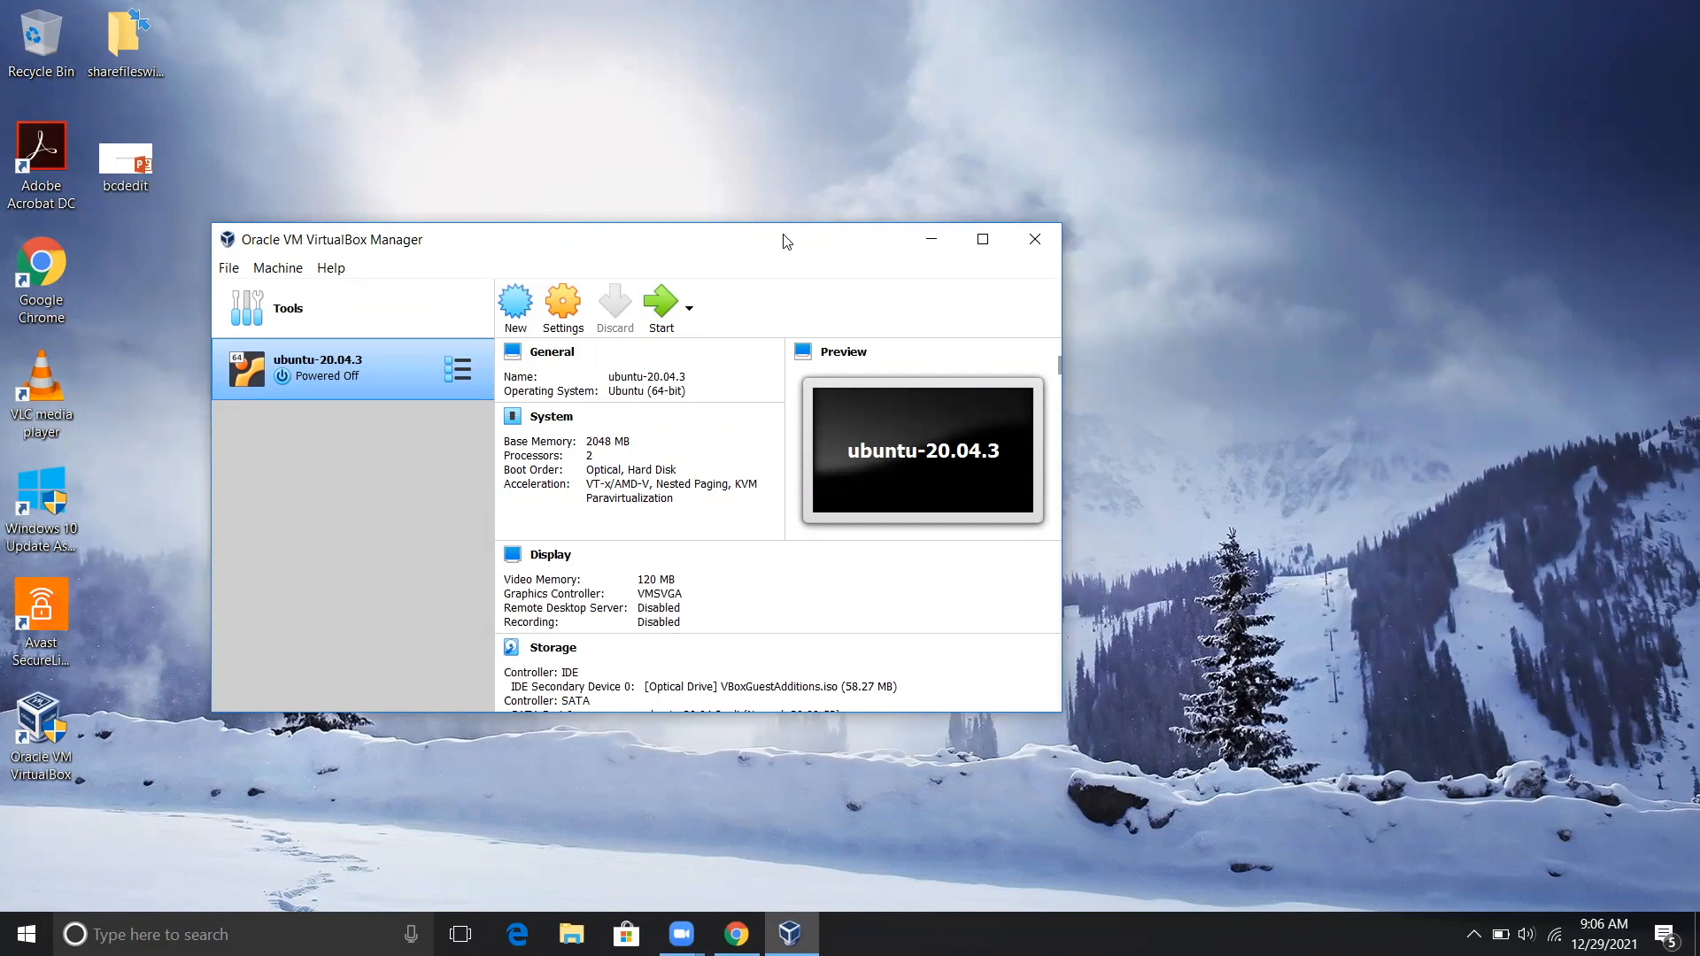
left_click_drag(782, 239, 869, 157)
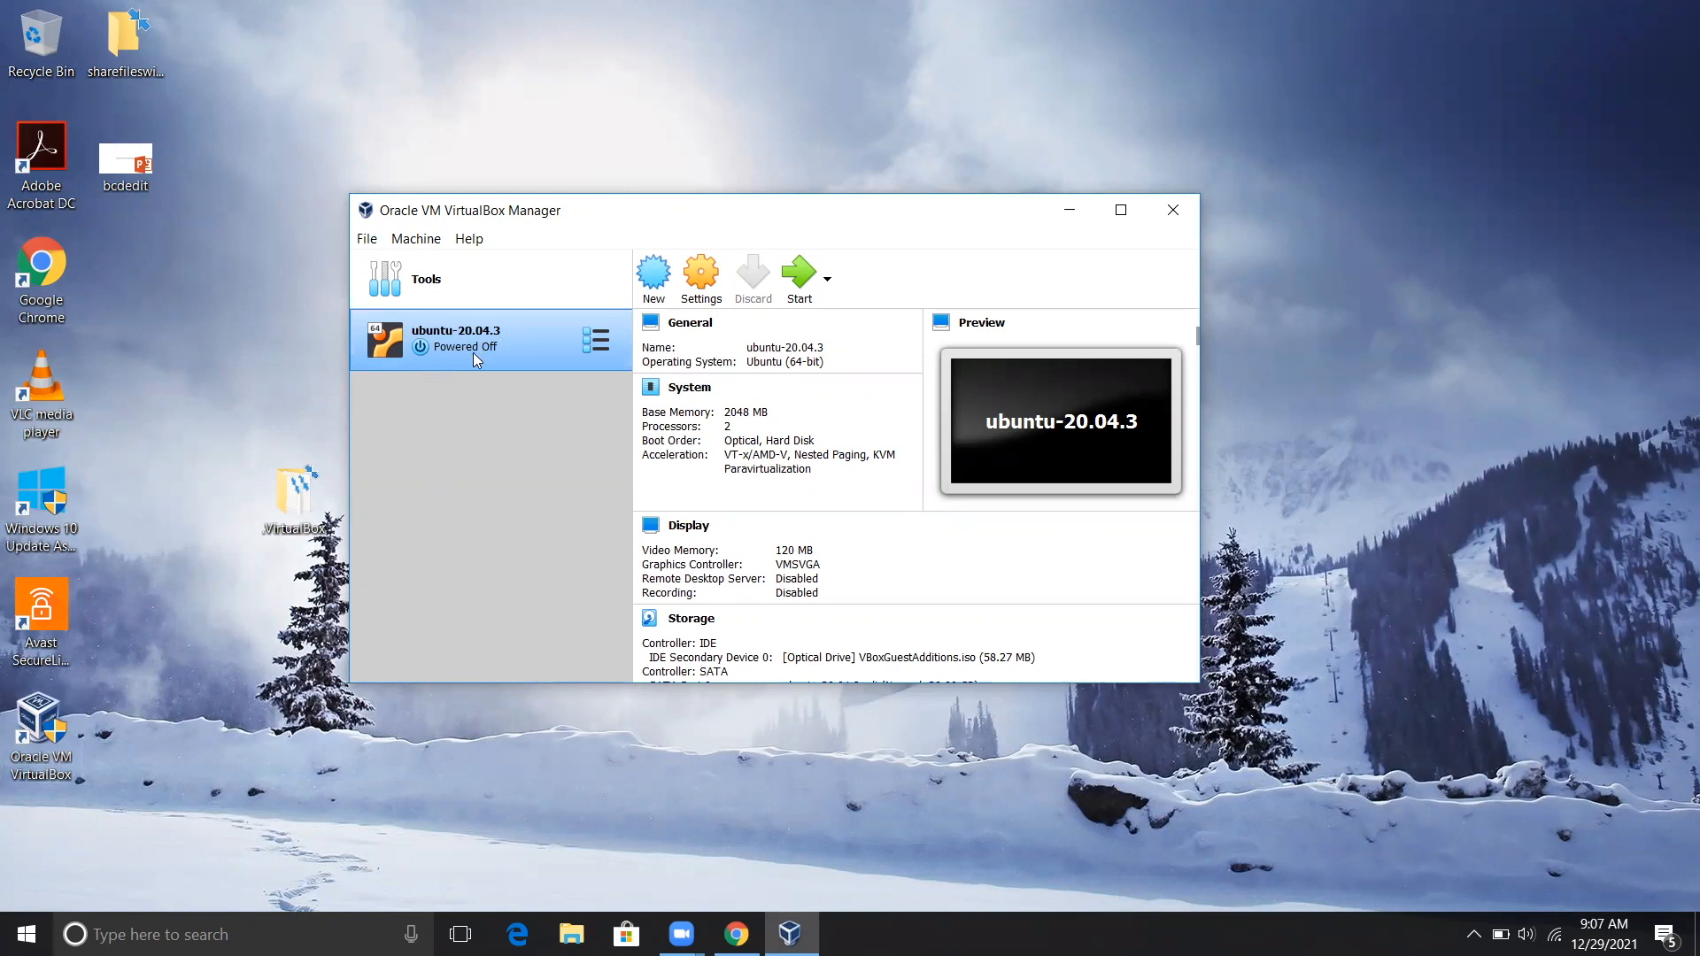
left_click_drag(682, 209, 669, 210)
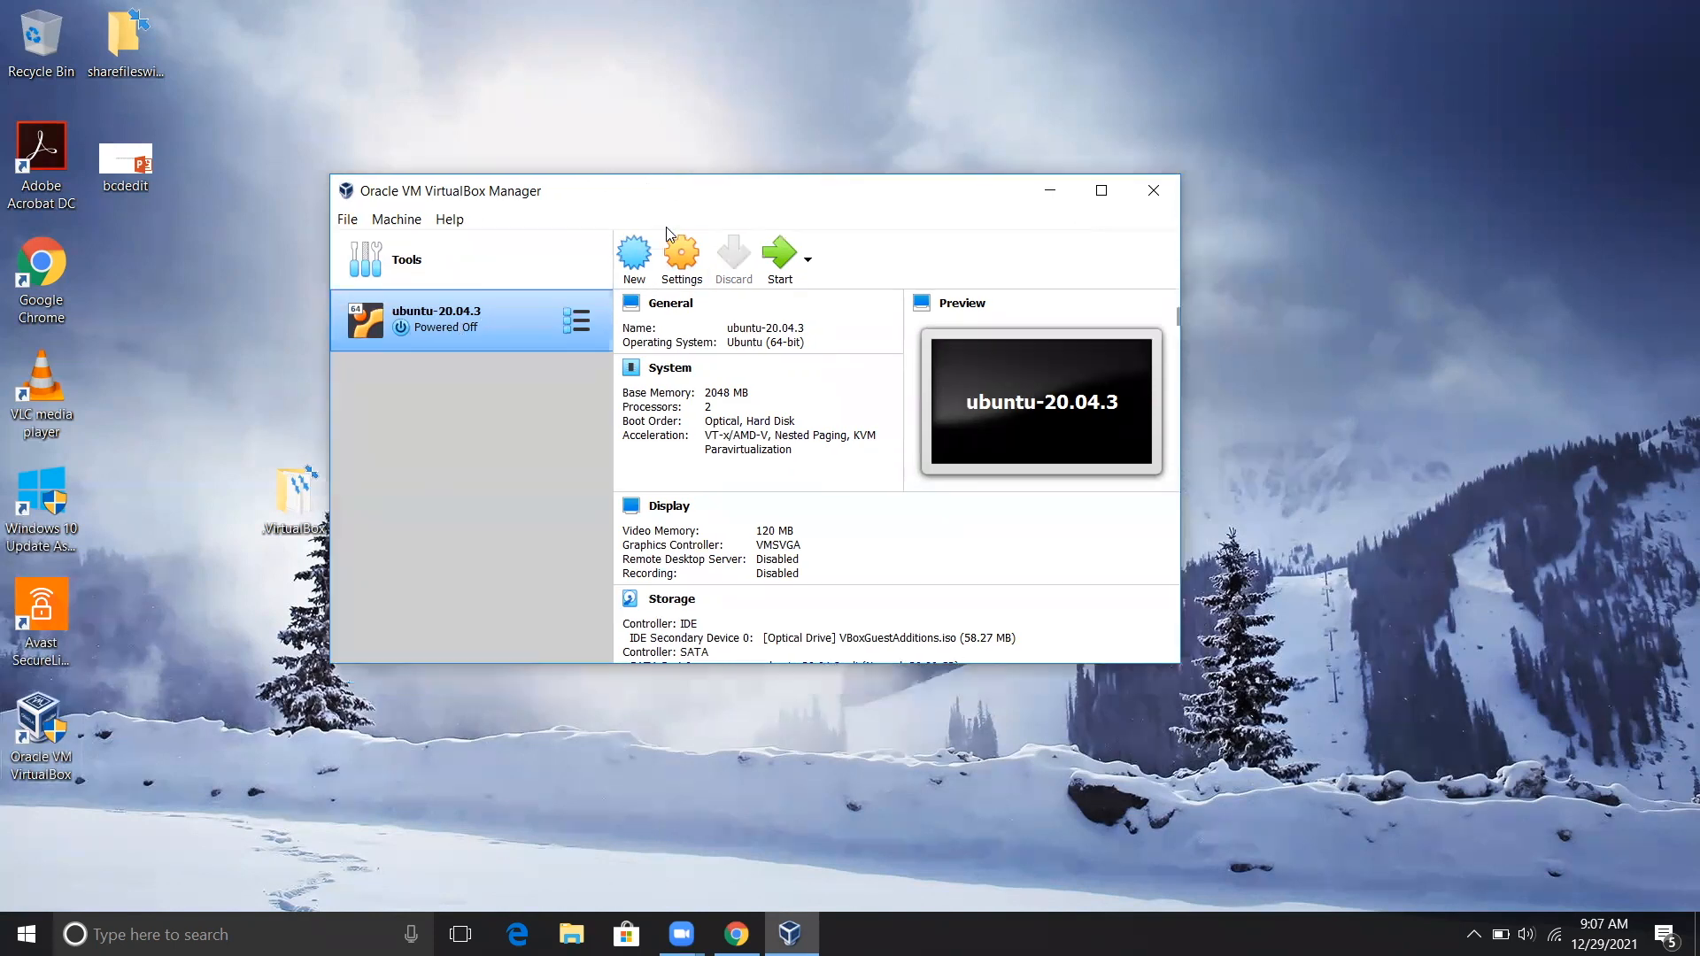
left_click(688, 259)
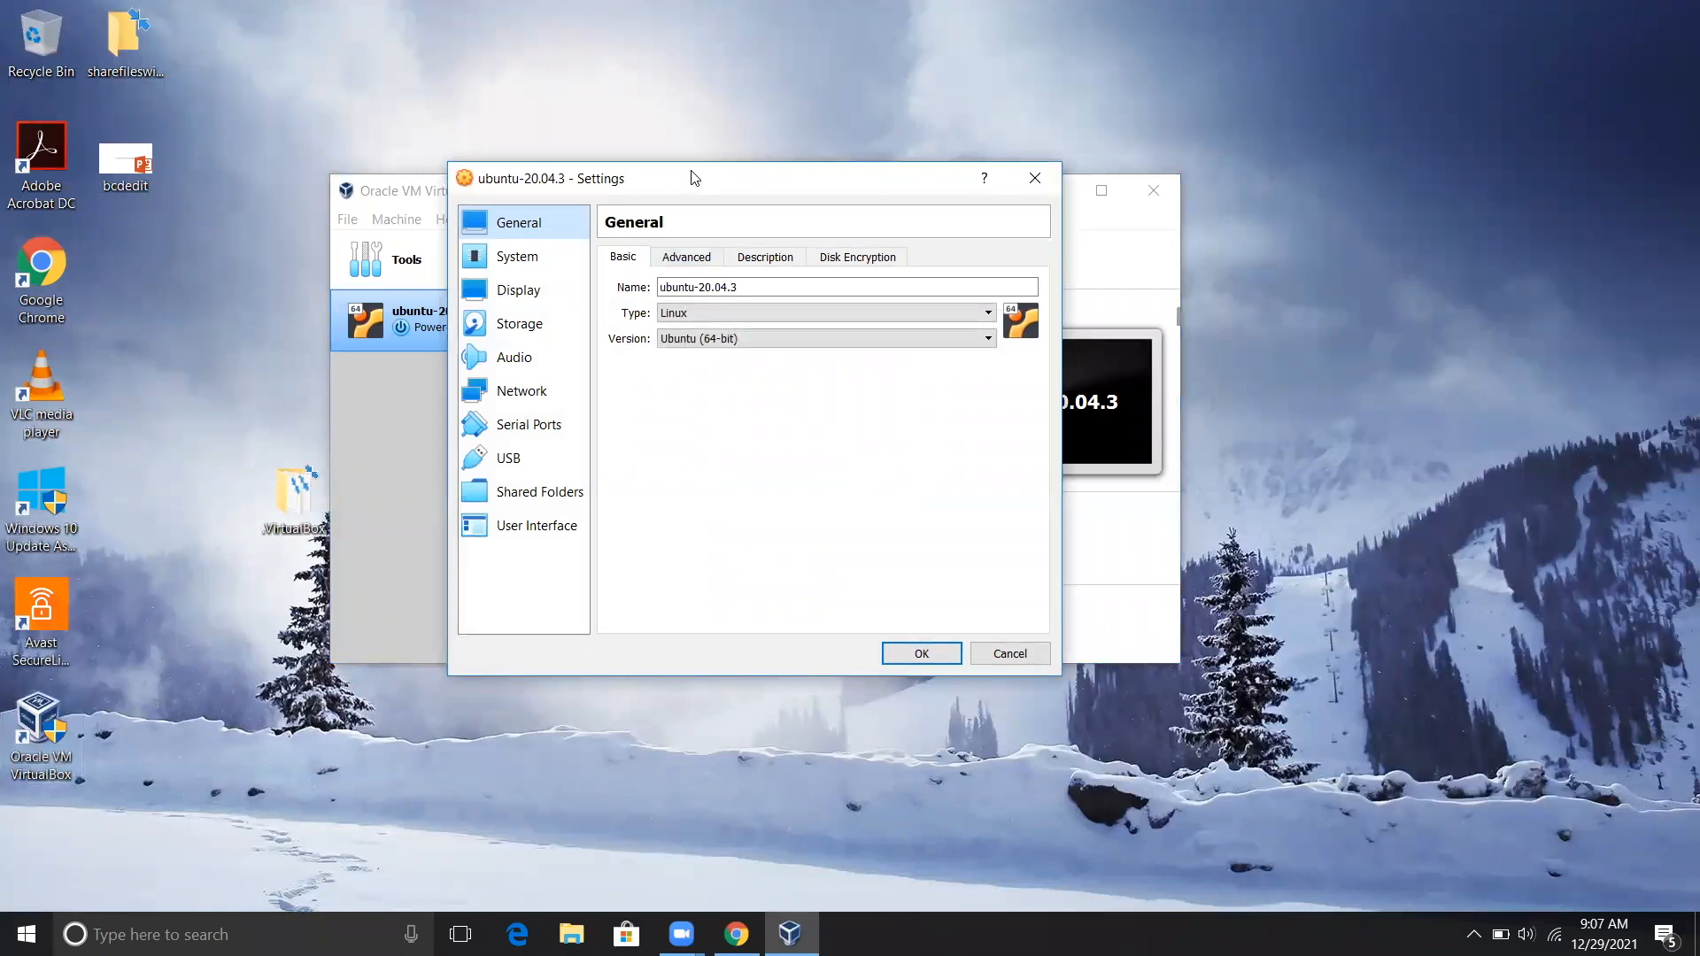
left_click(542, 496)
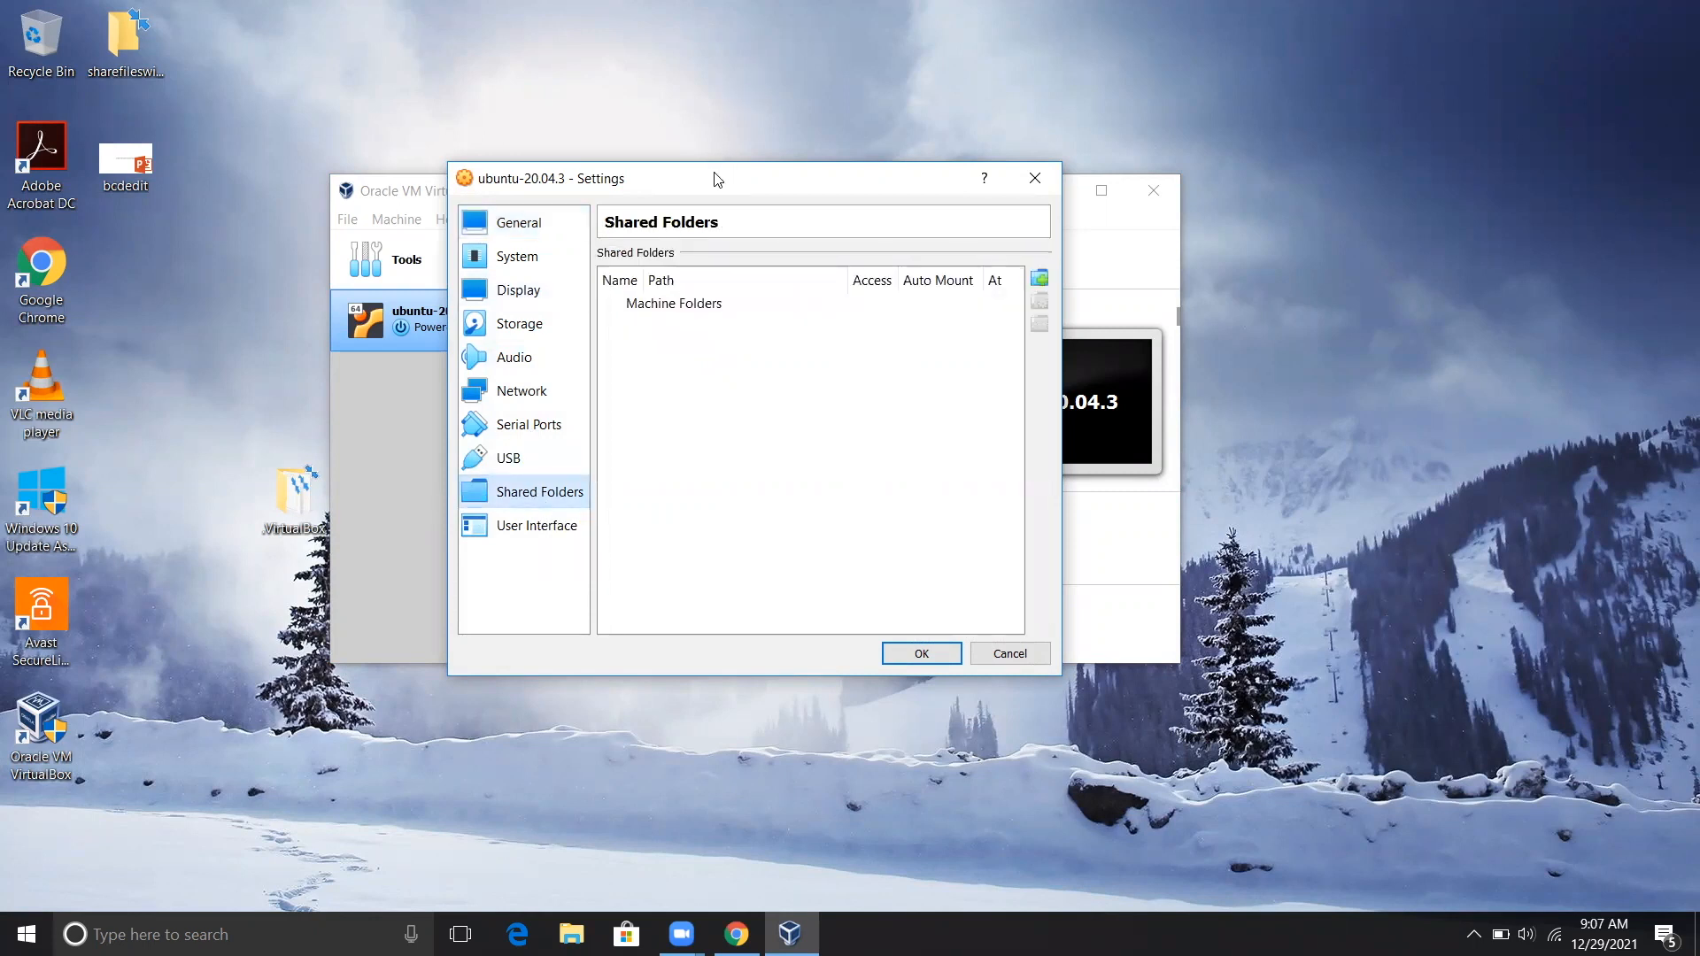
left_click_drag(724, 131, 712, 145)
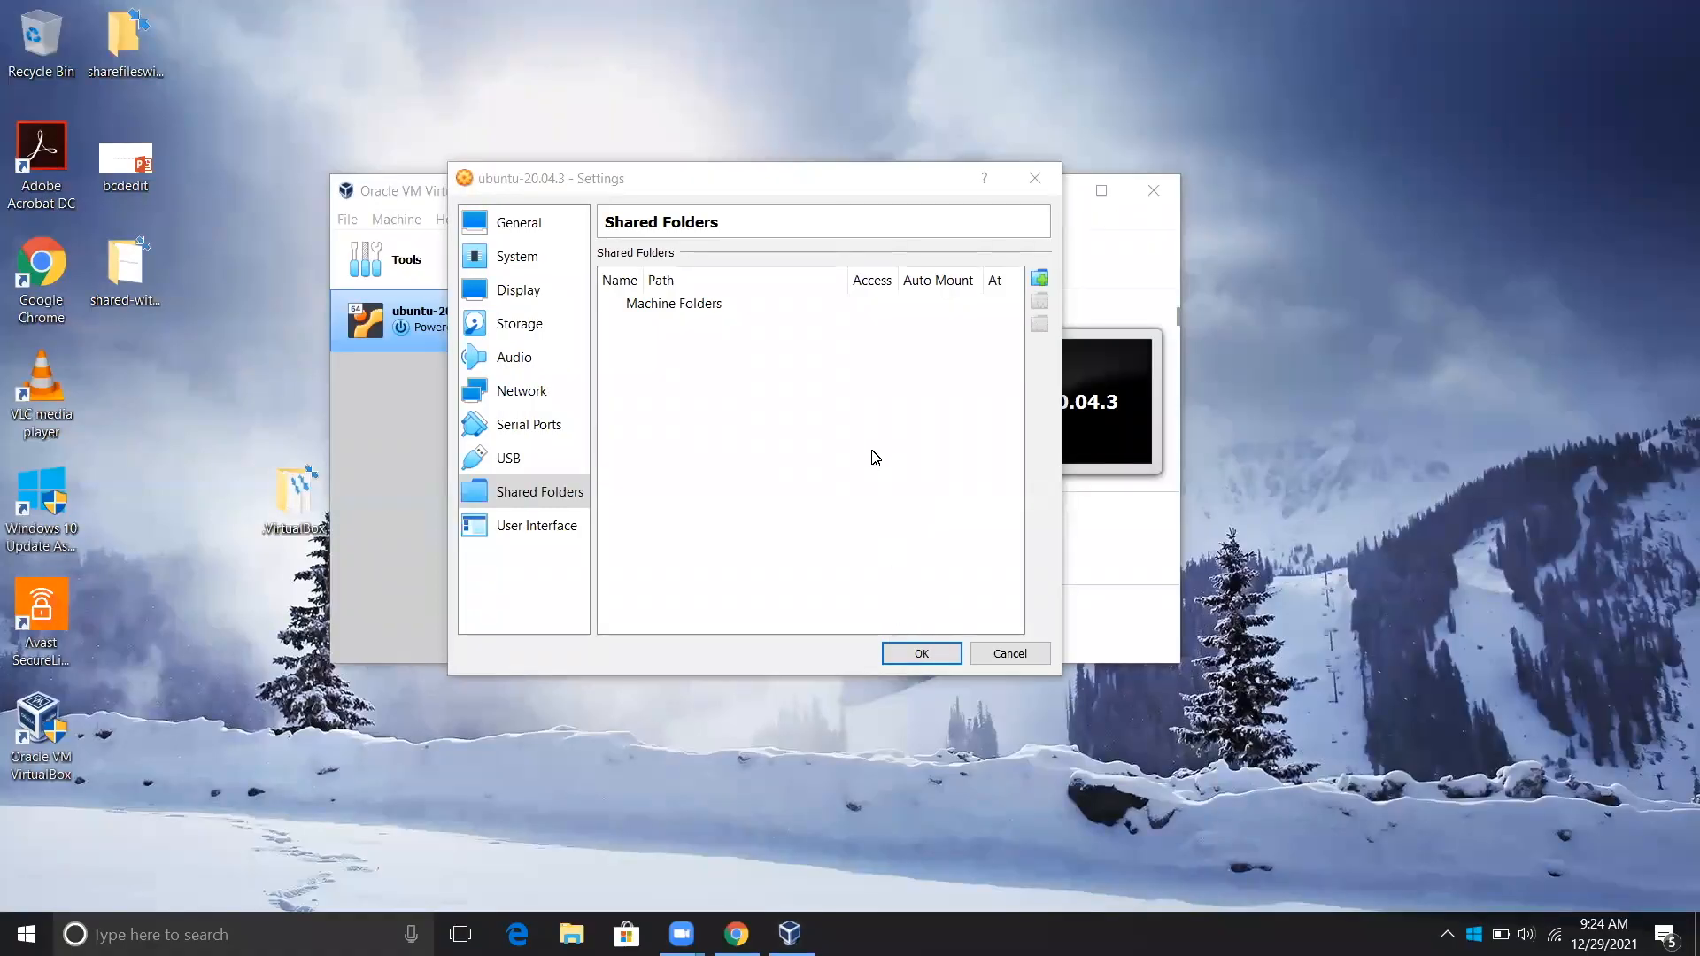
left_click(484, 500)
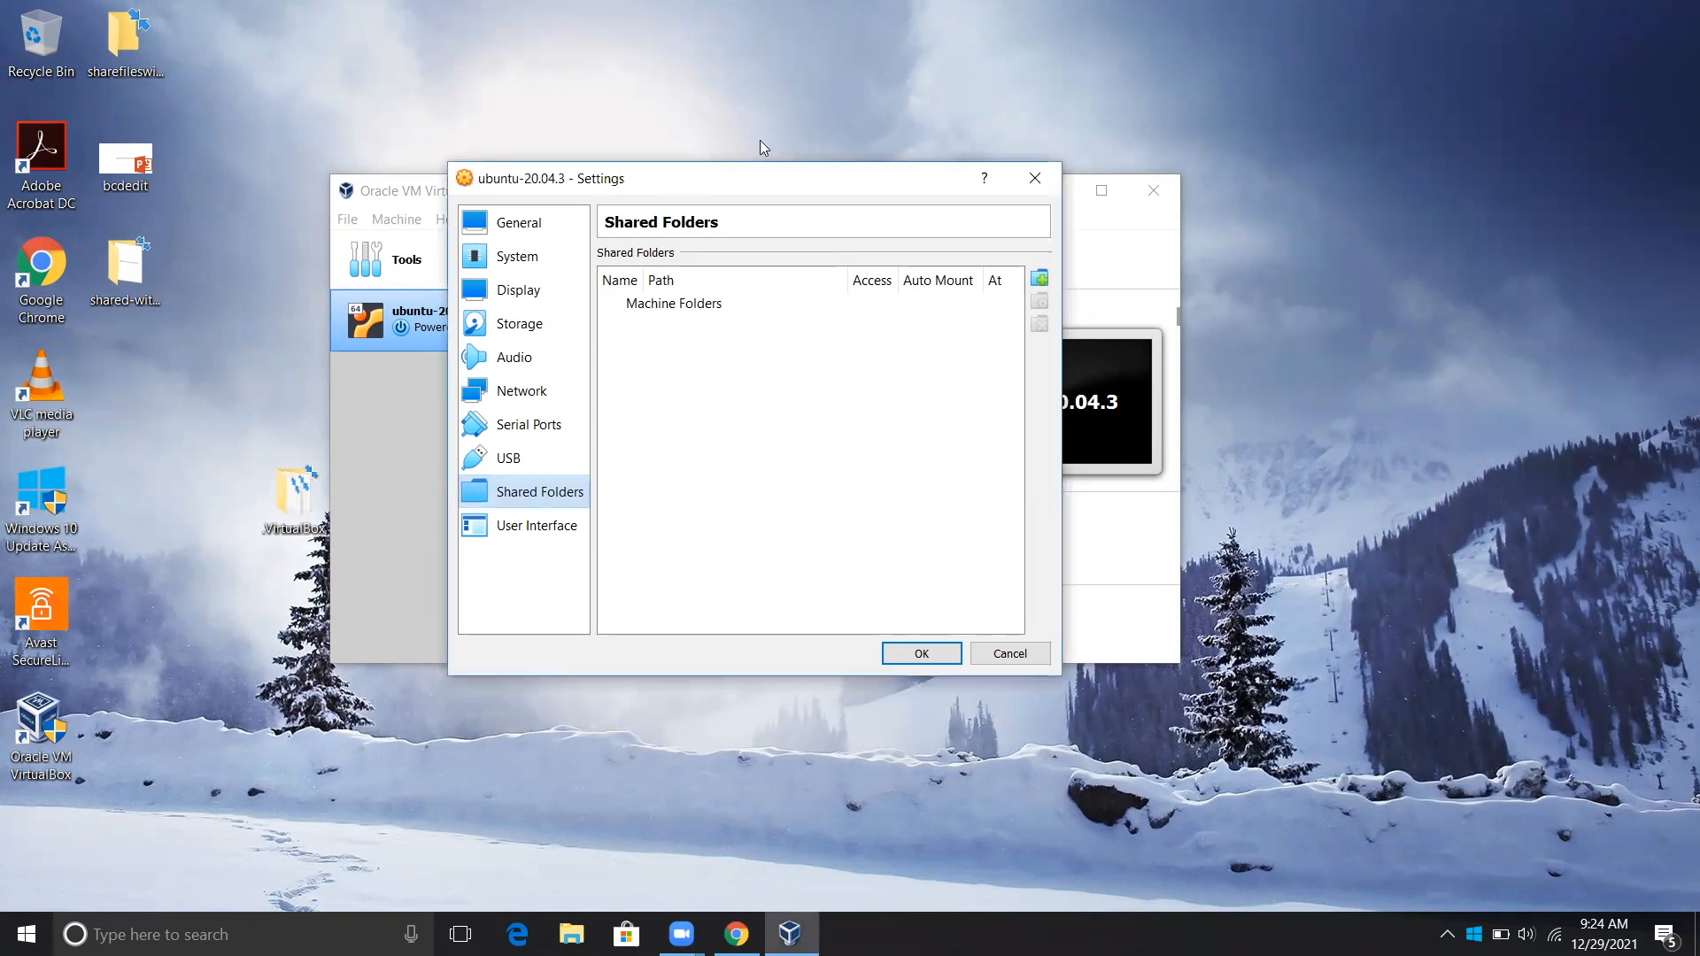
left_click_drag(760, 175, 819, 144)
left_click(748, 274)
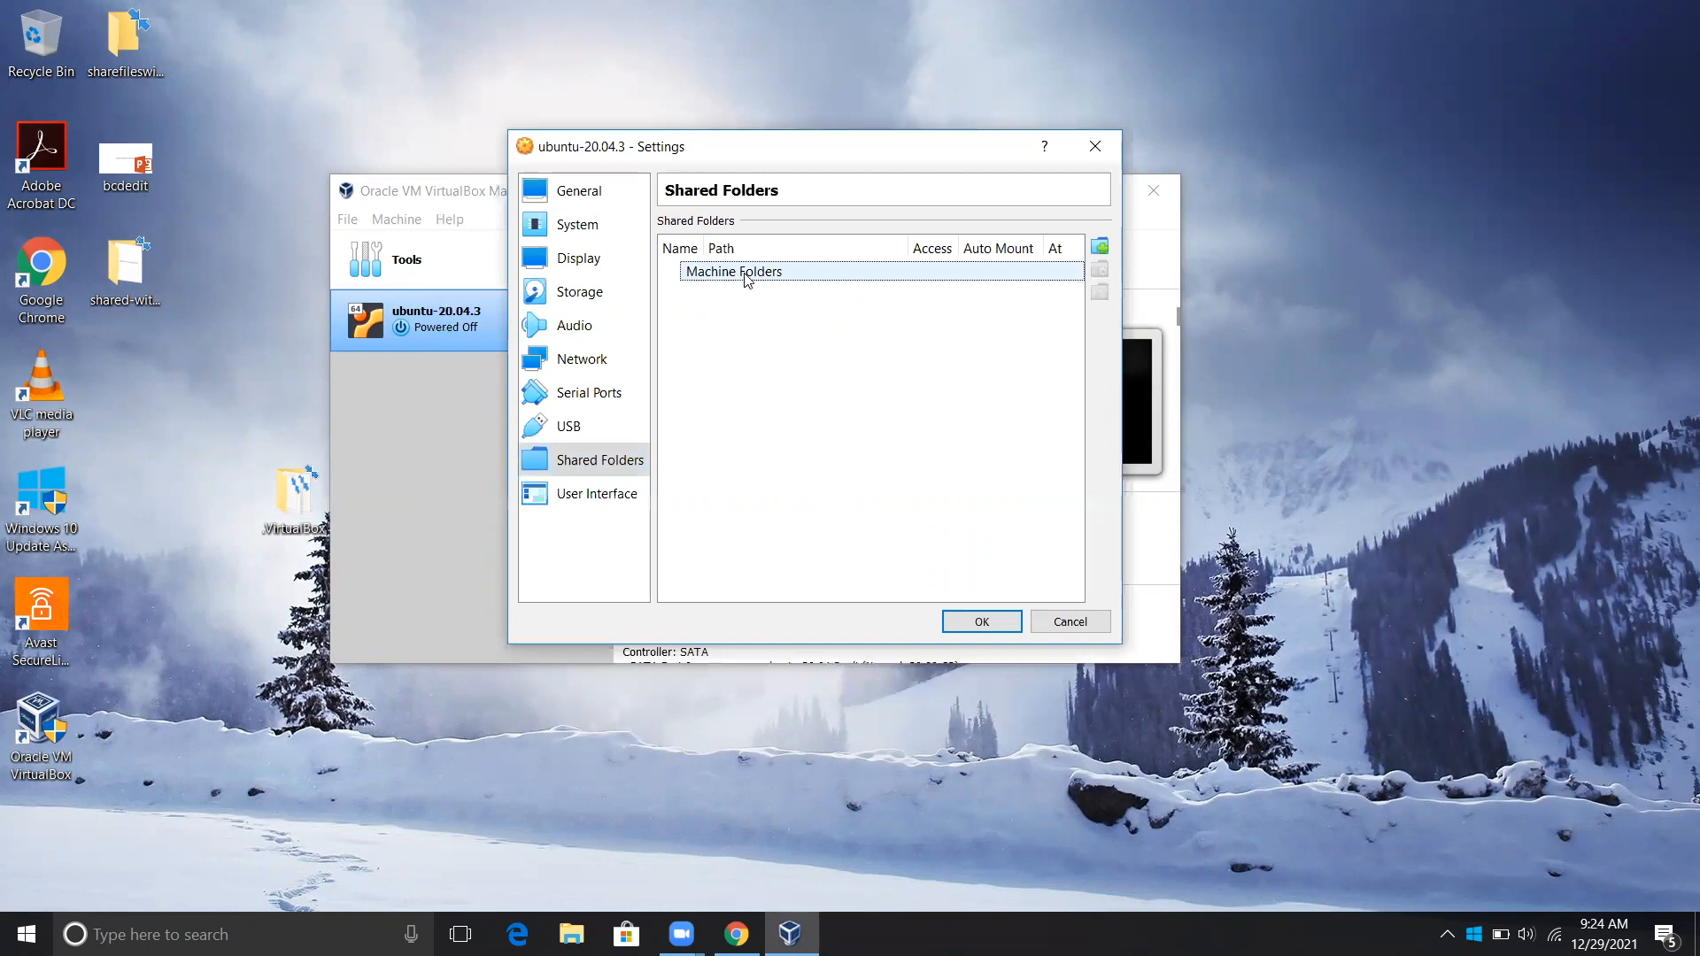
Start adding a new machine shared folder and browse to the Desktop for its folder path
left_click(1100, 246)
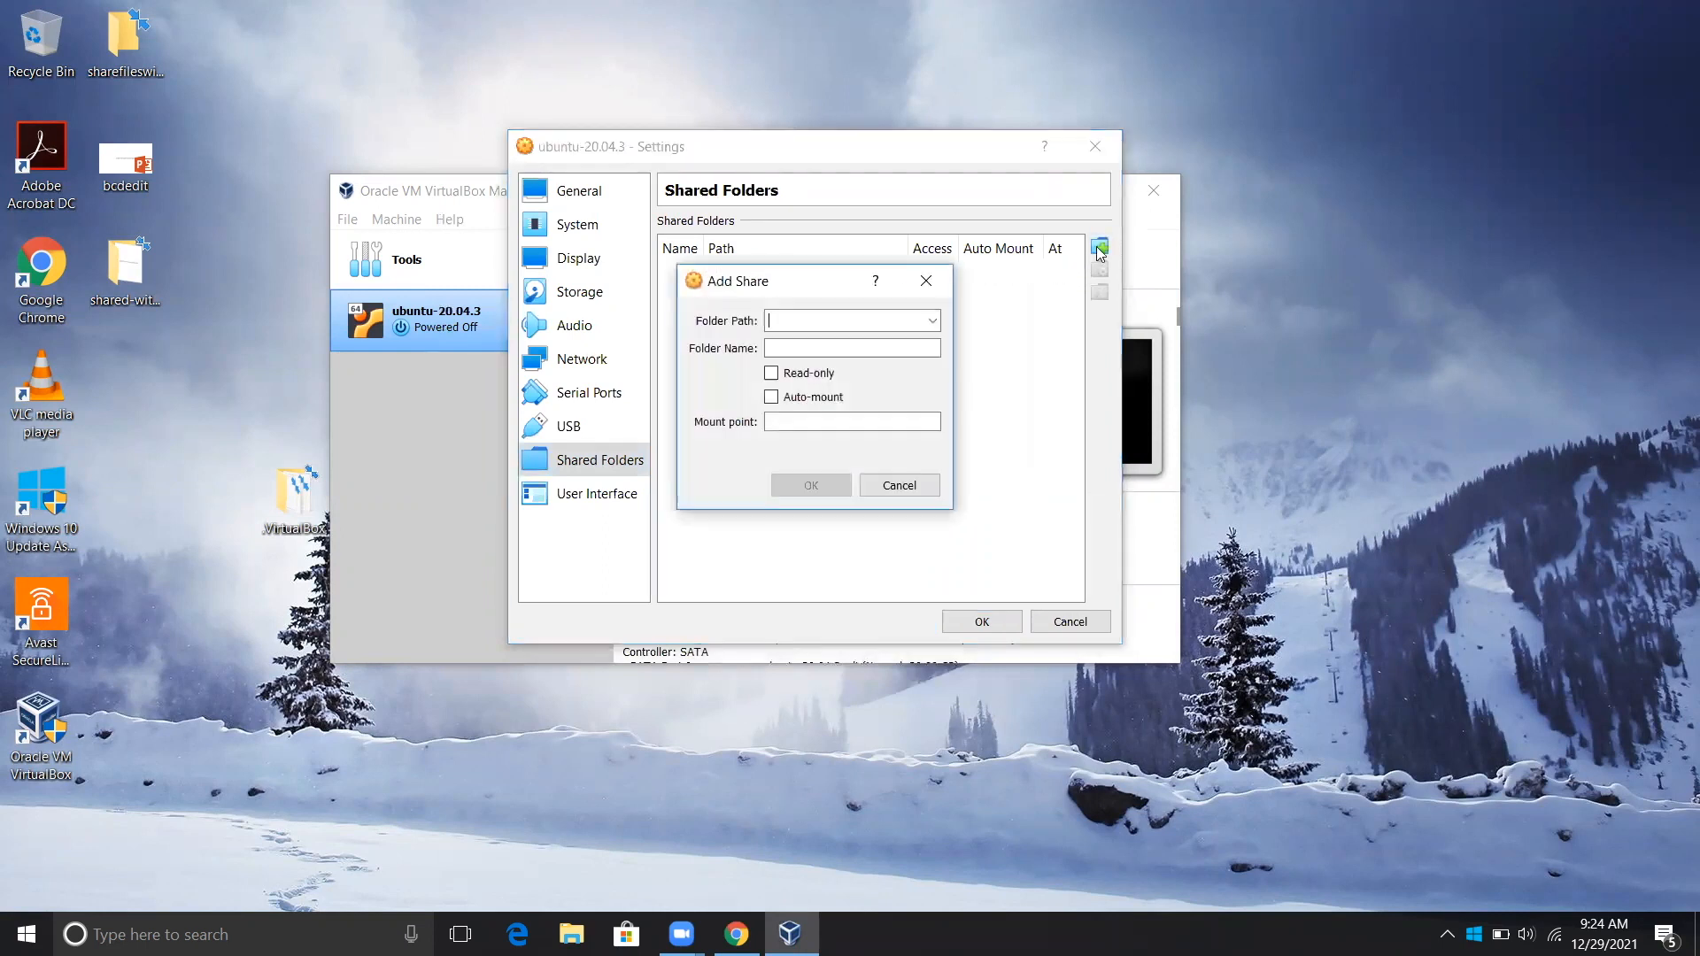
left_click(933, 321)
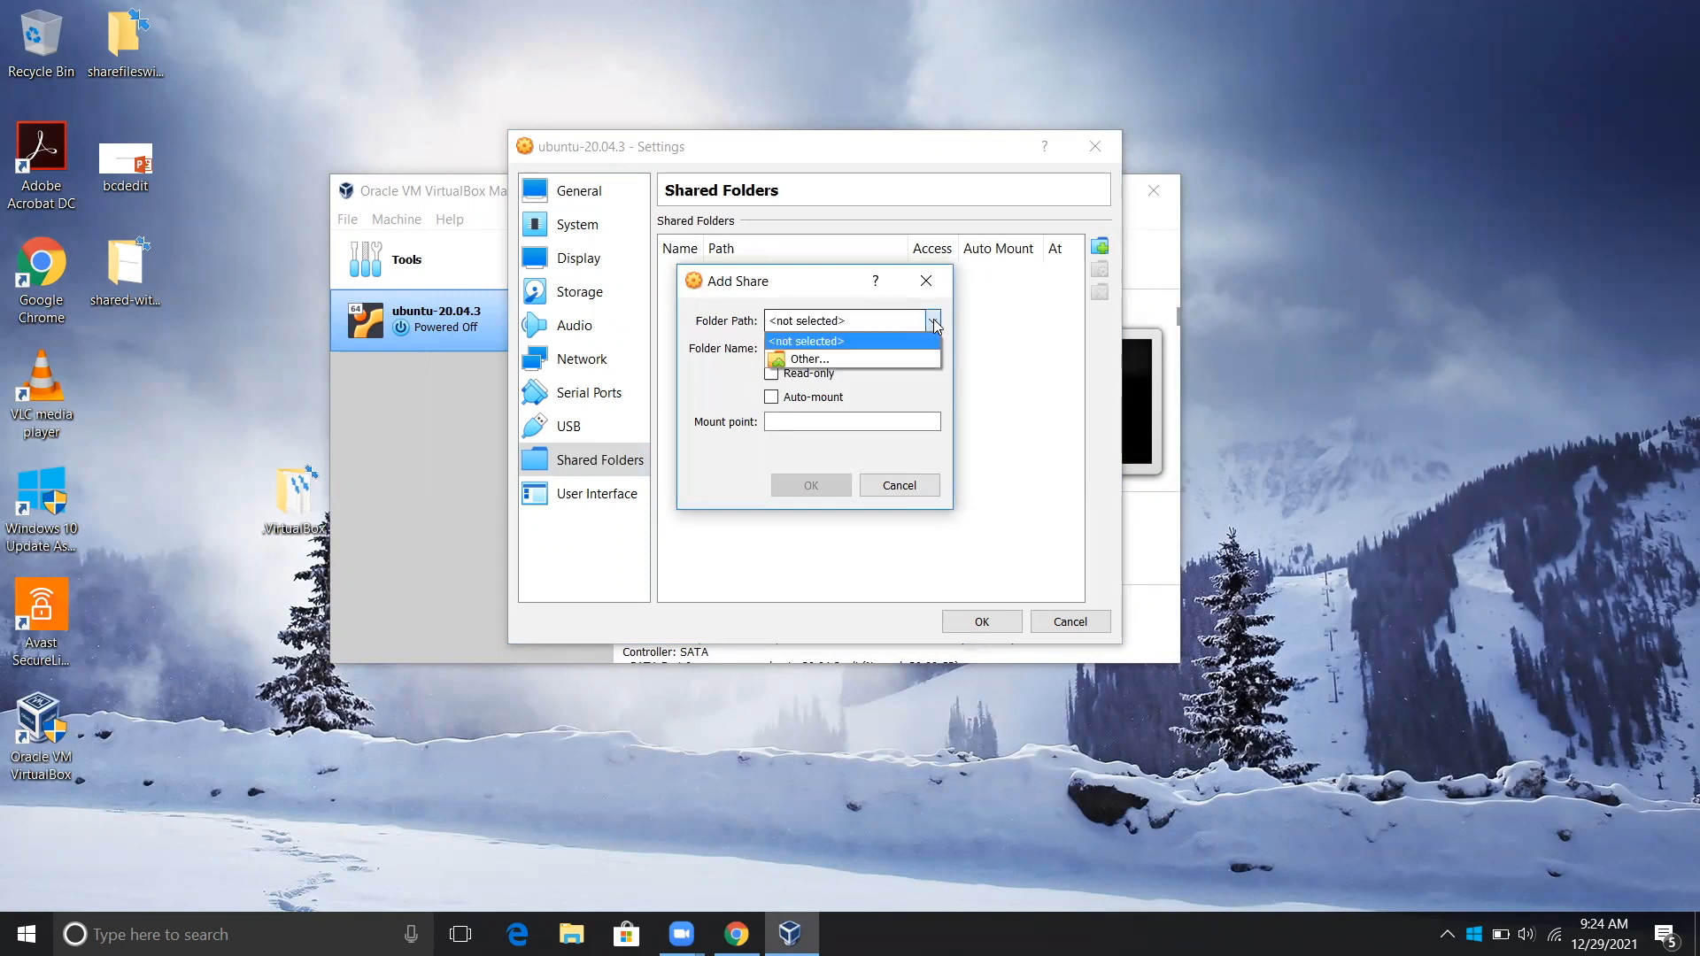
left_click(823, 359)
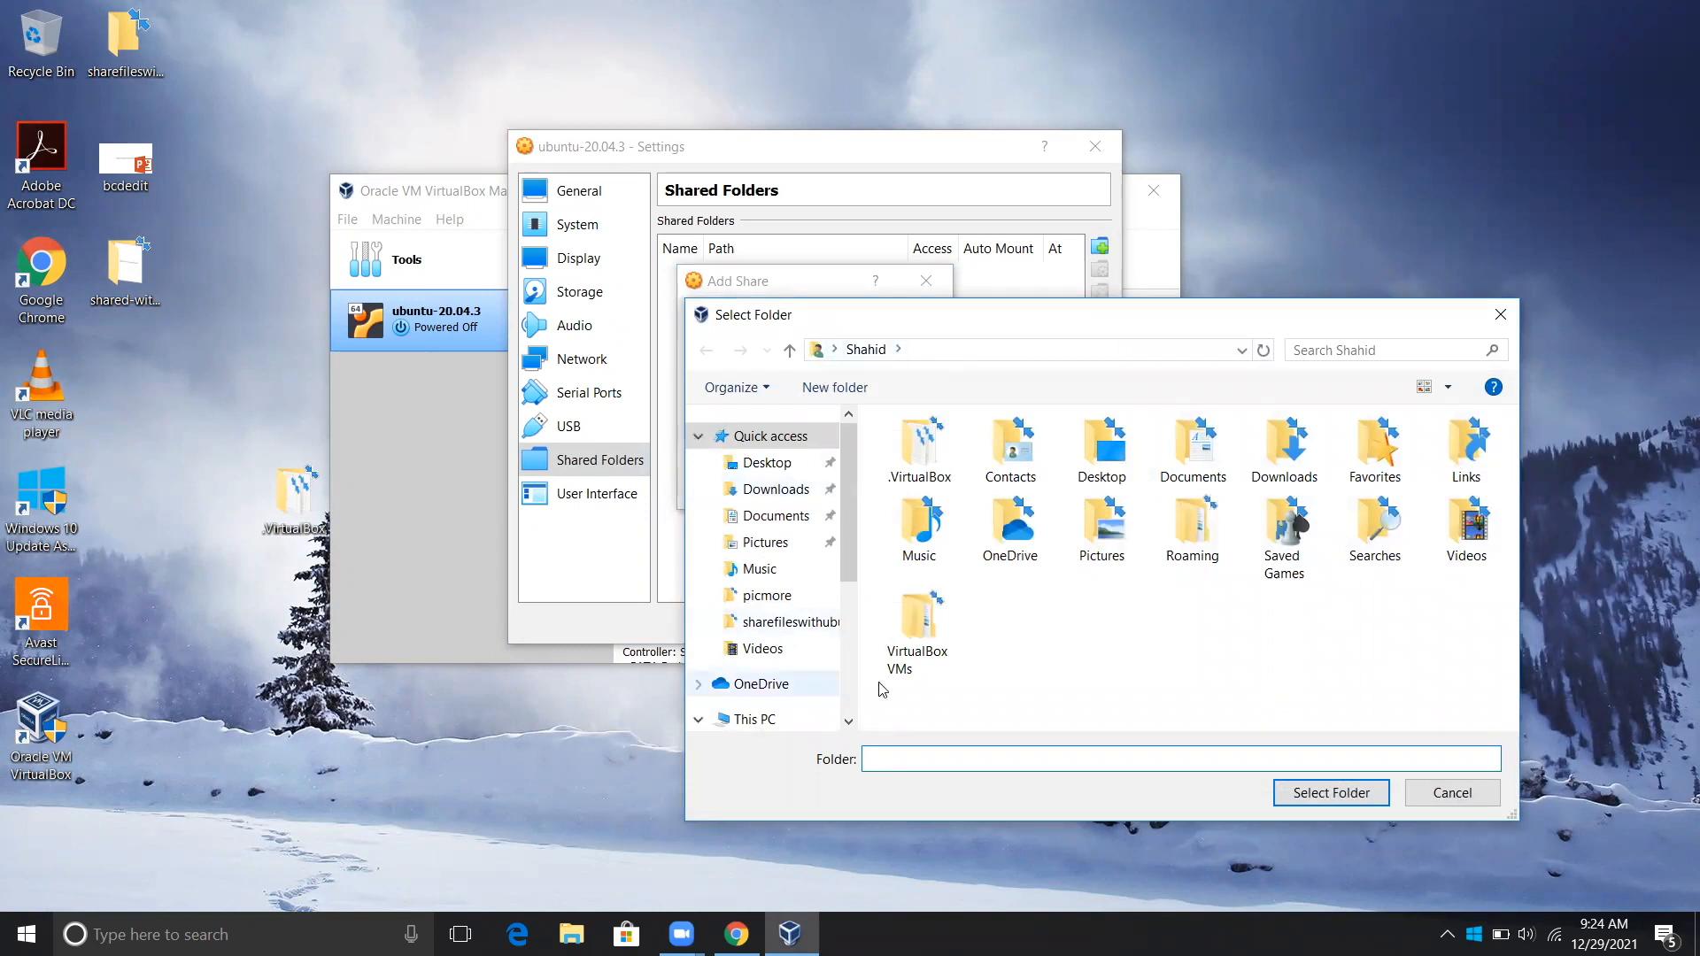
left_click(764, 462)
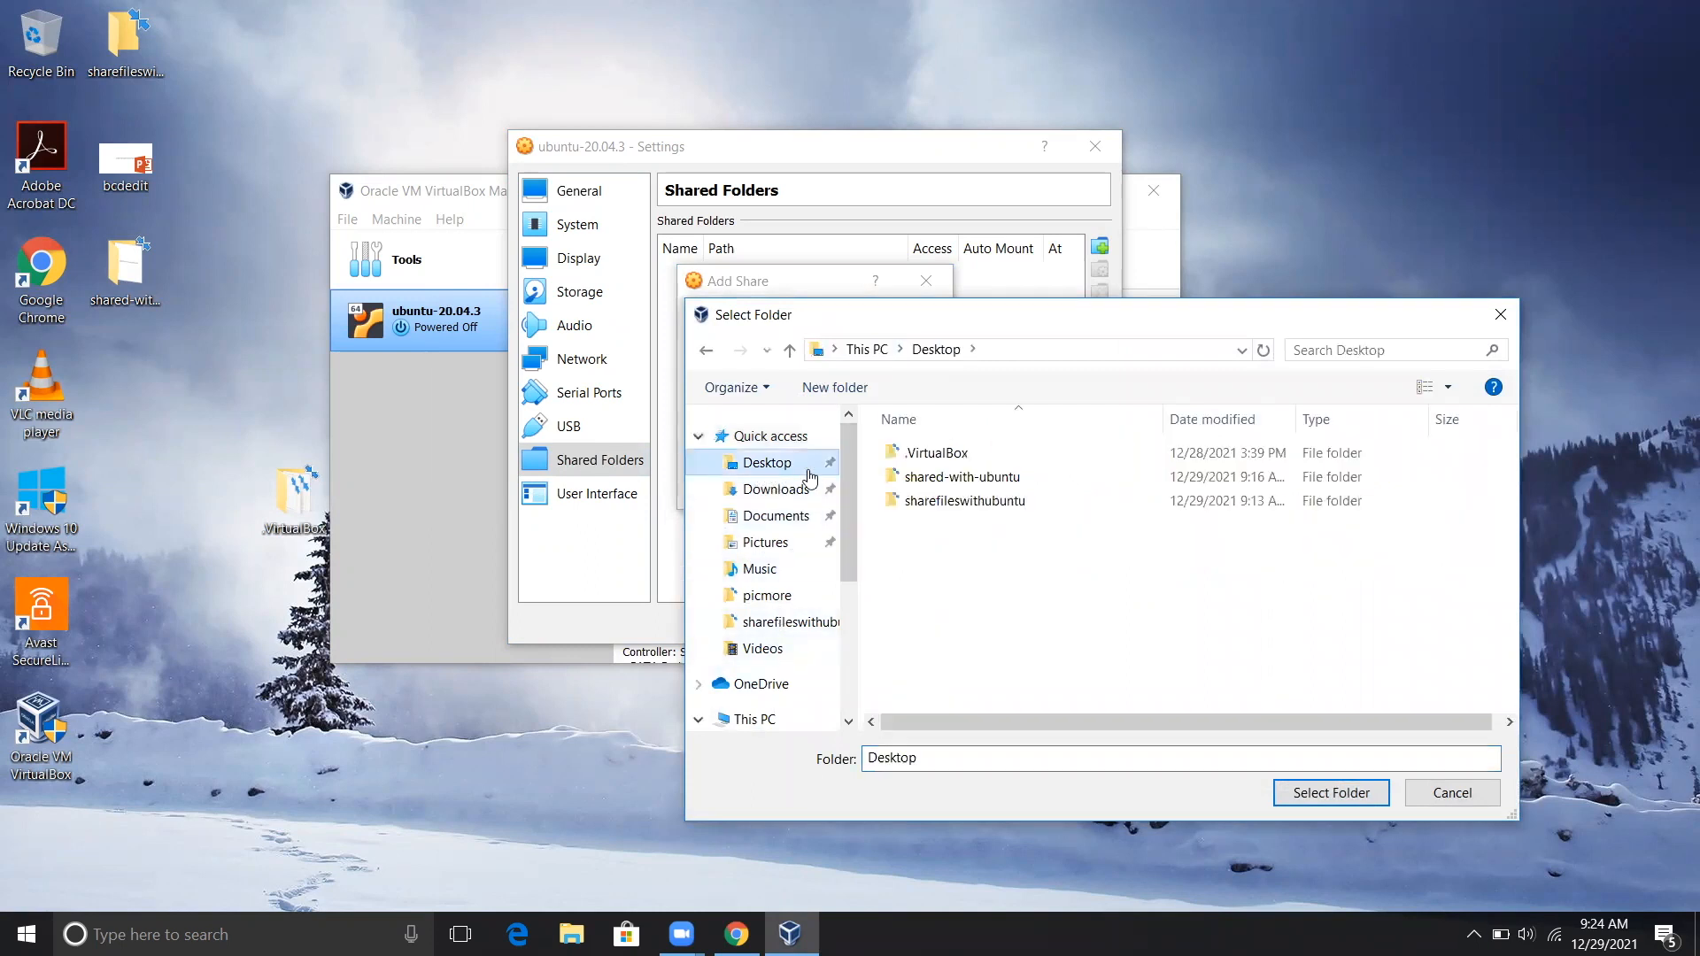
left_click(940, 485)
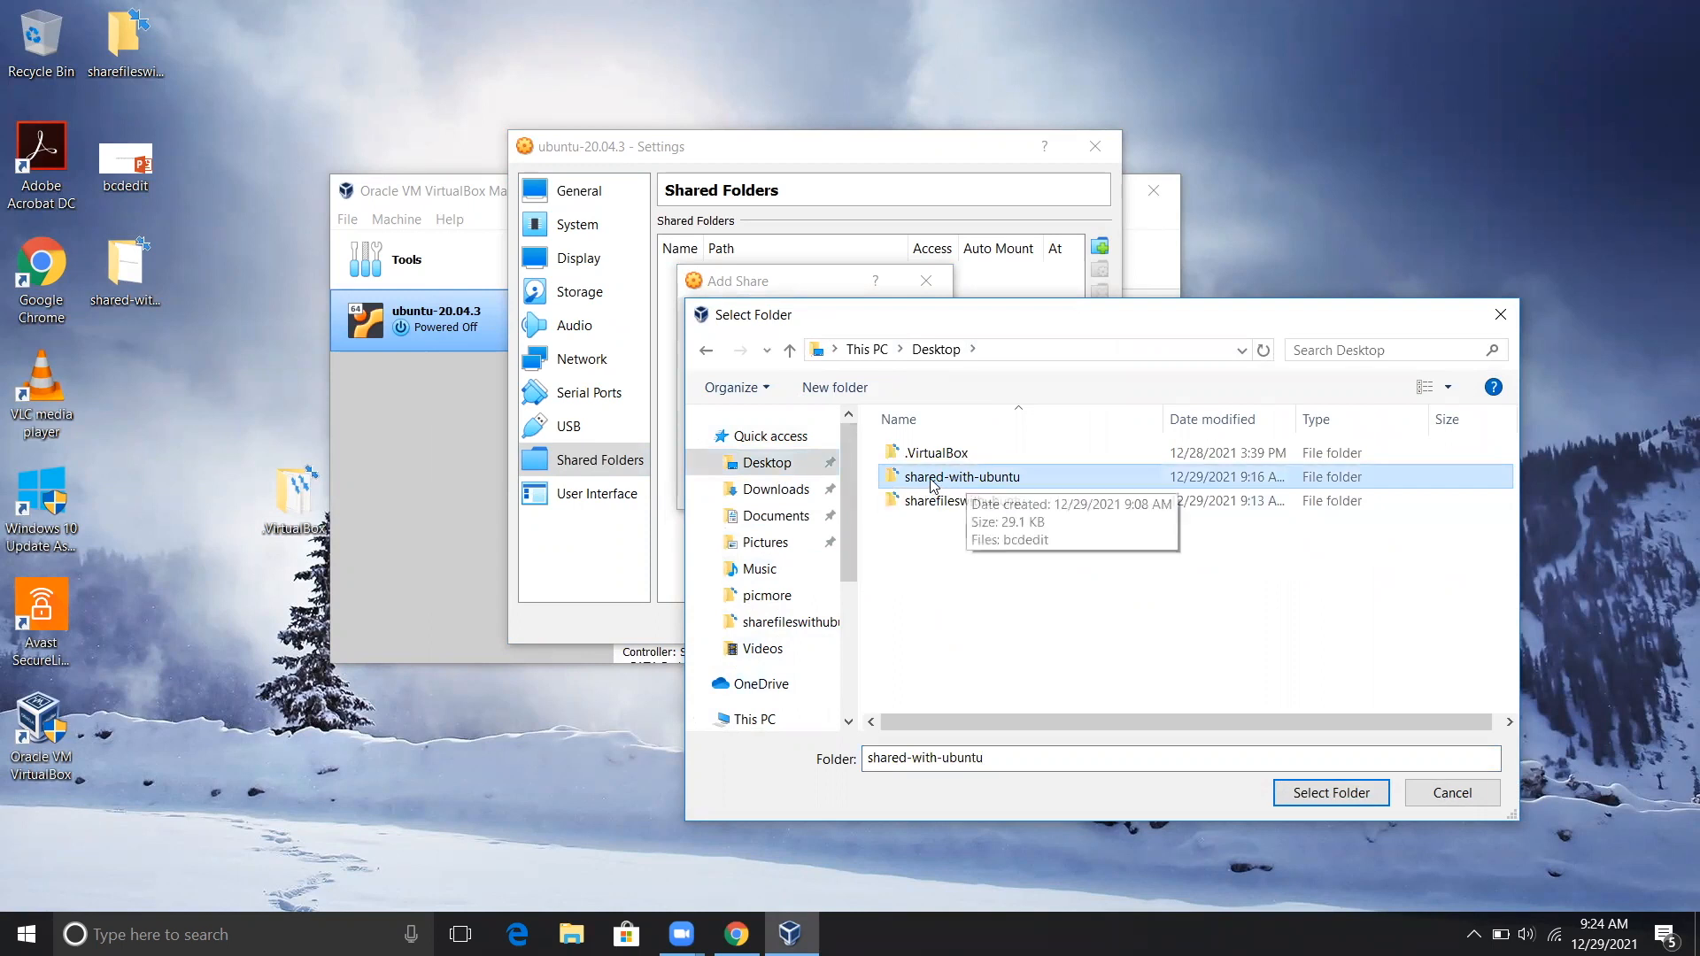
left_click(899, 563)
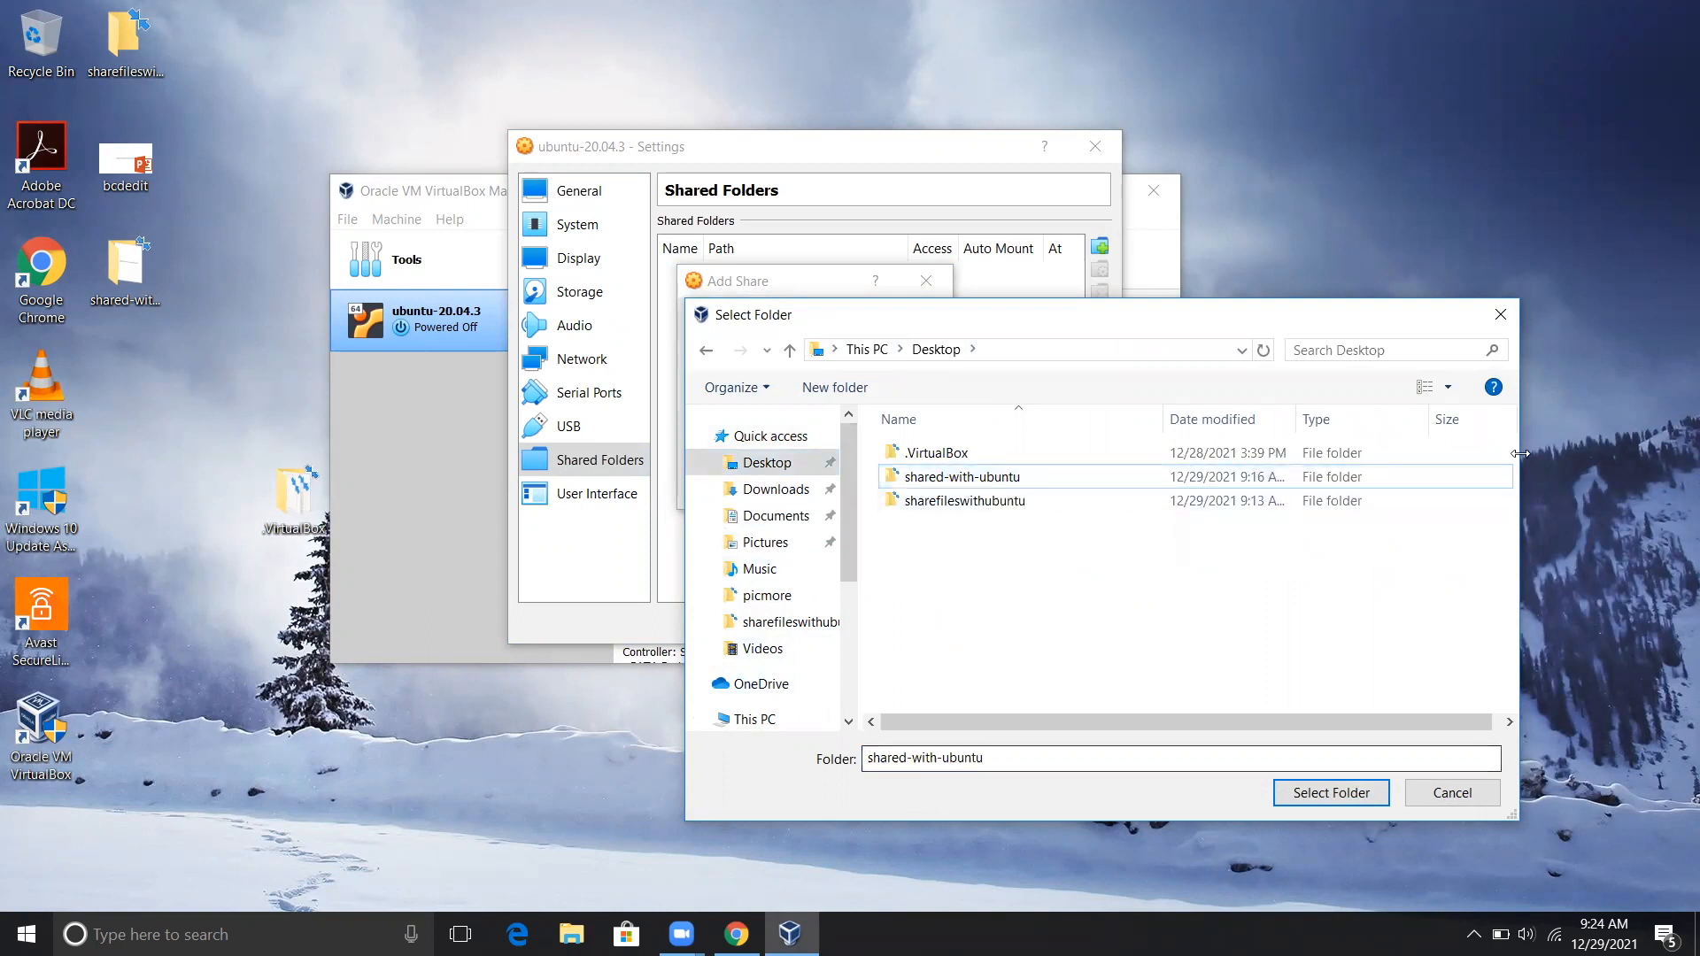
Create a folder named Sharedfiles on the Desktop and choose it as the share's folder path
right_click(1003, 633)
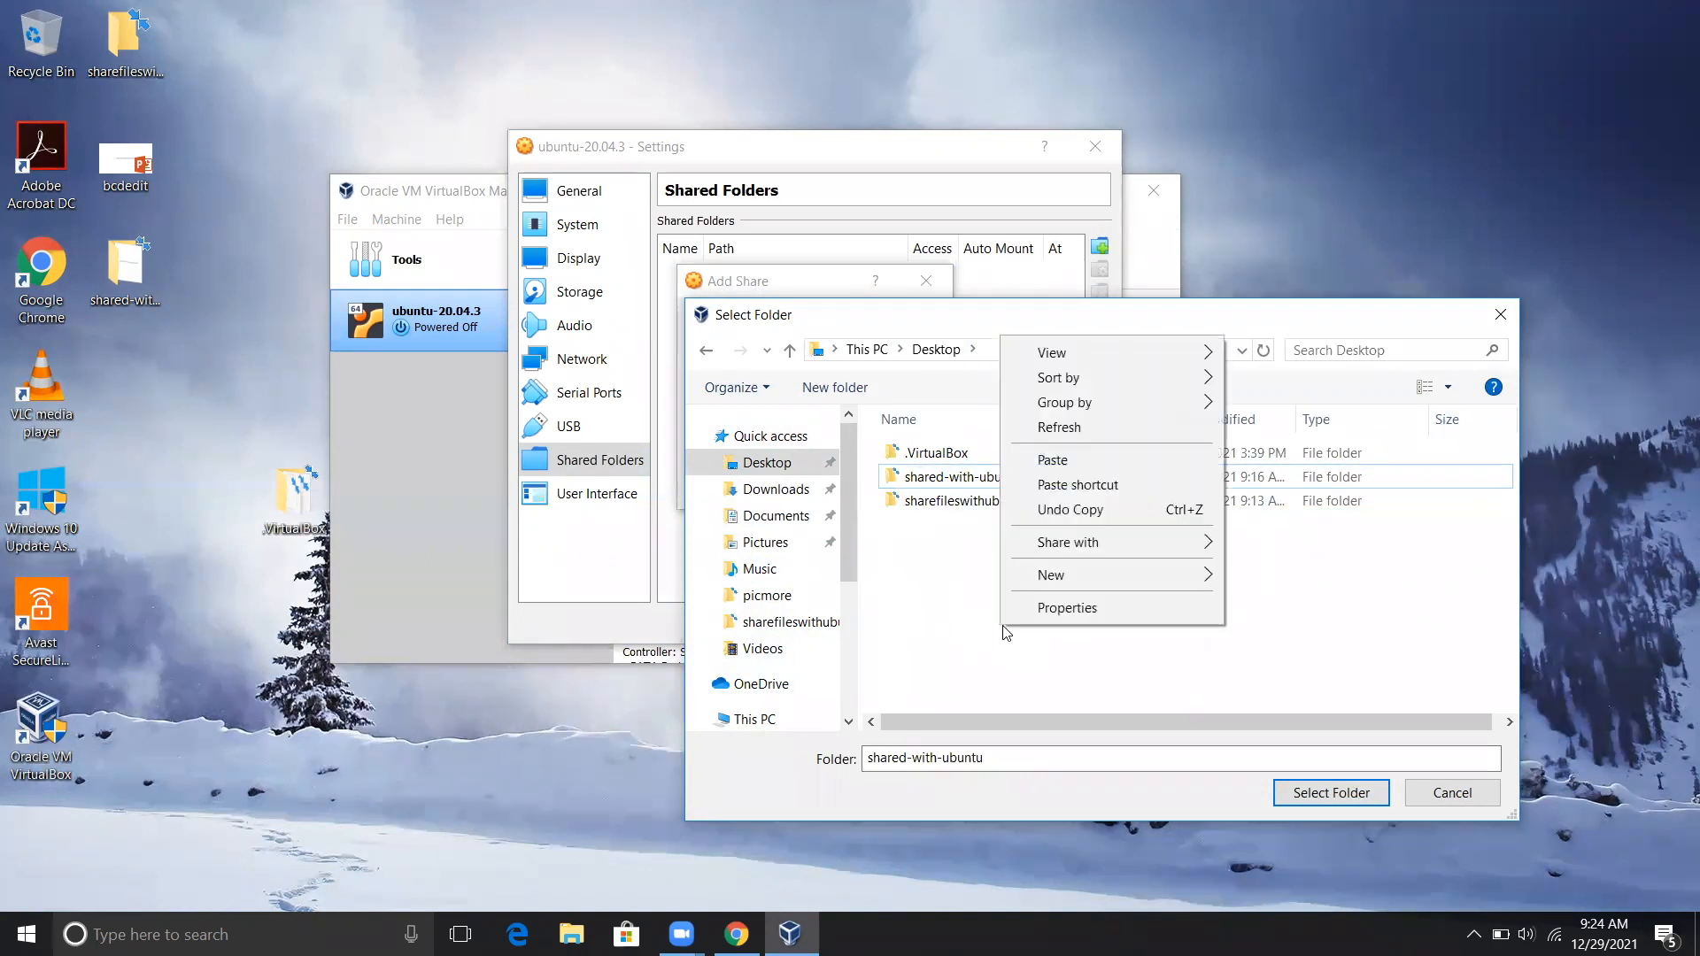
mouse_move(1078, 577)
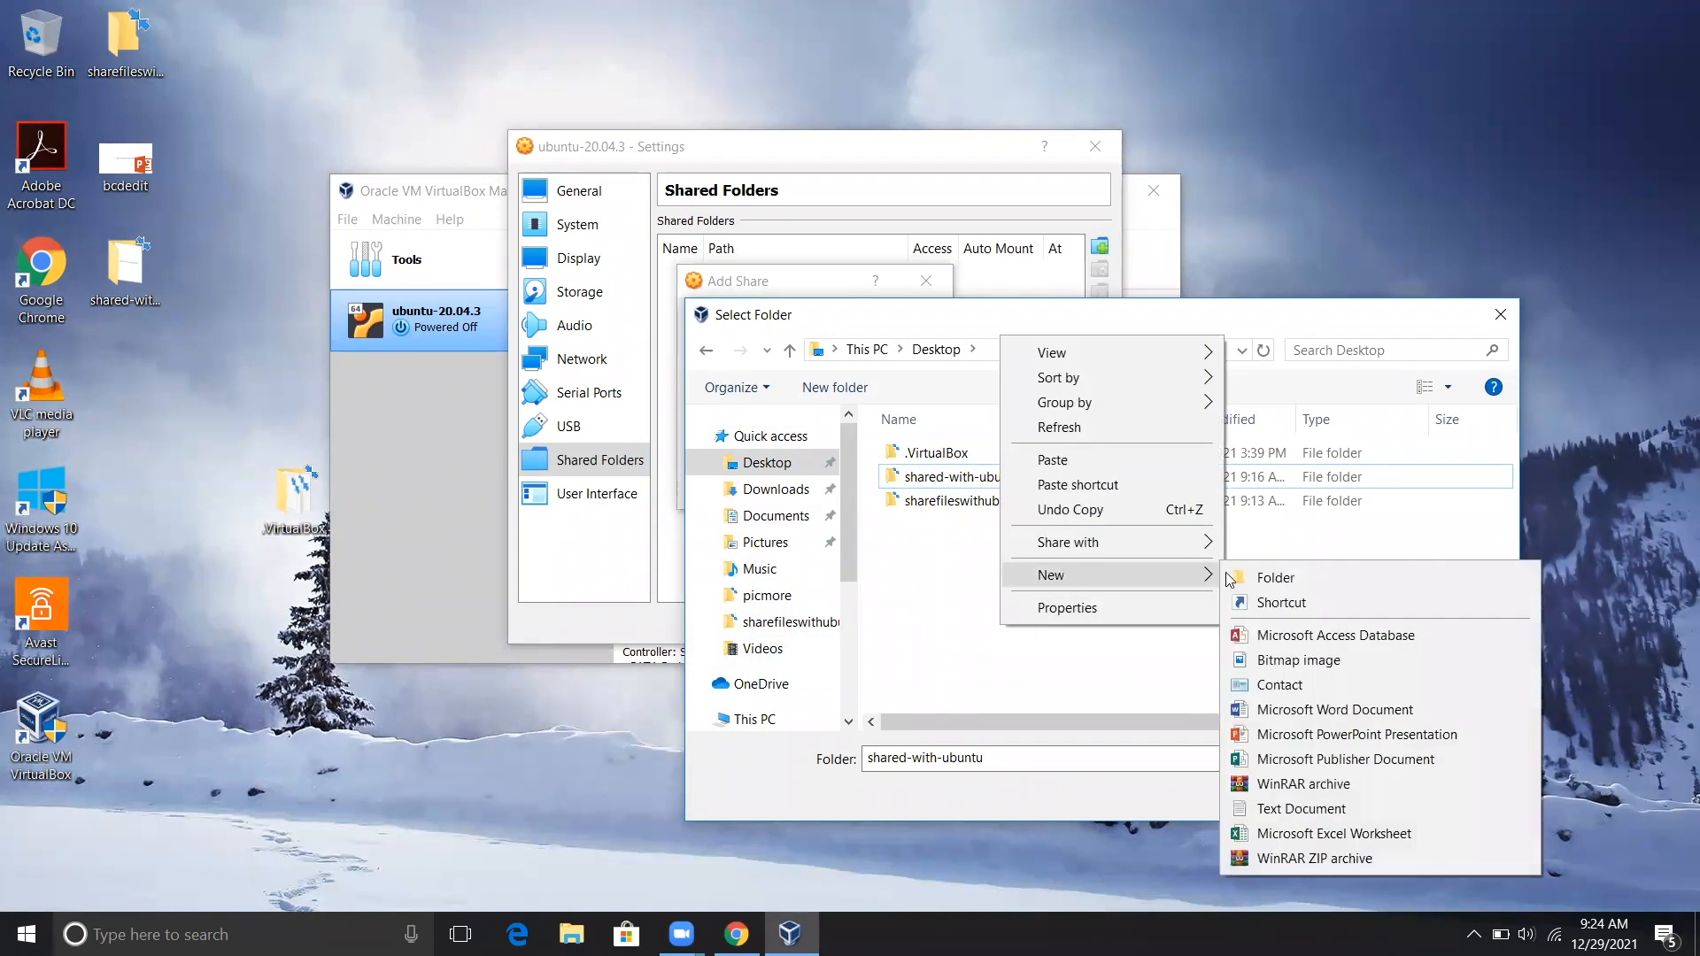
left_click(1274, 577)
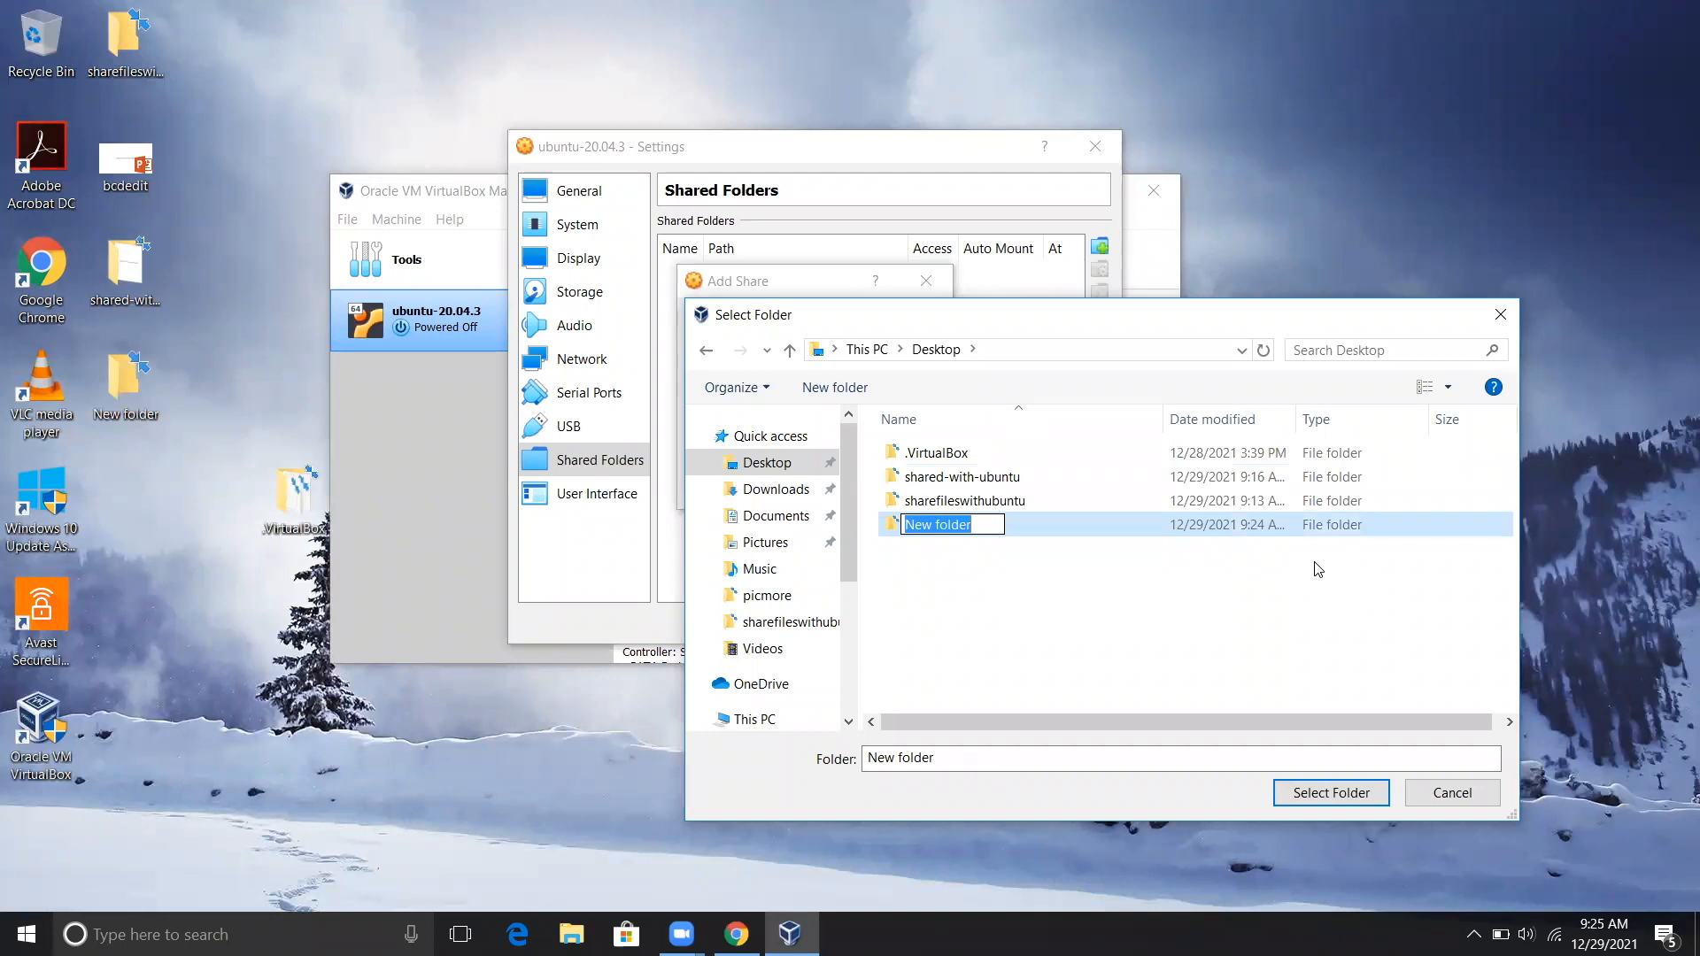
type("Shared")
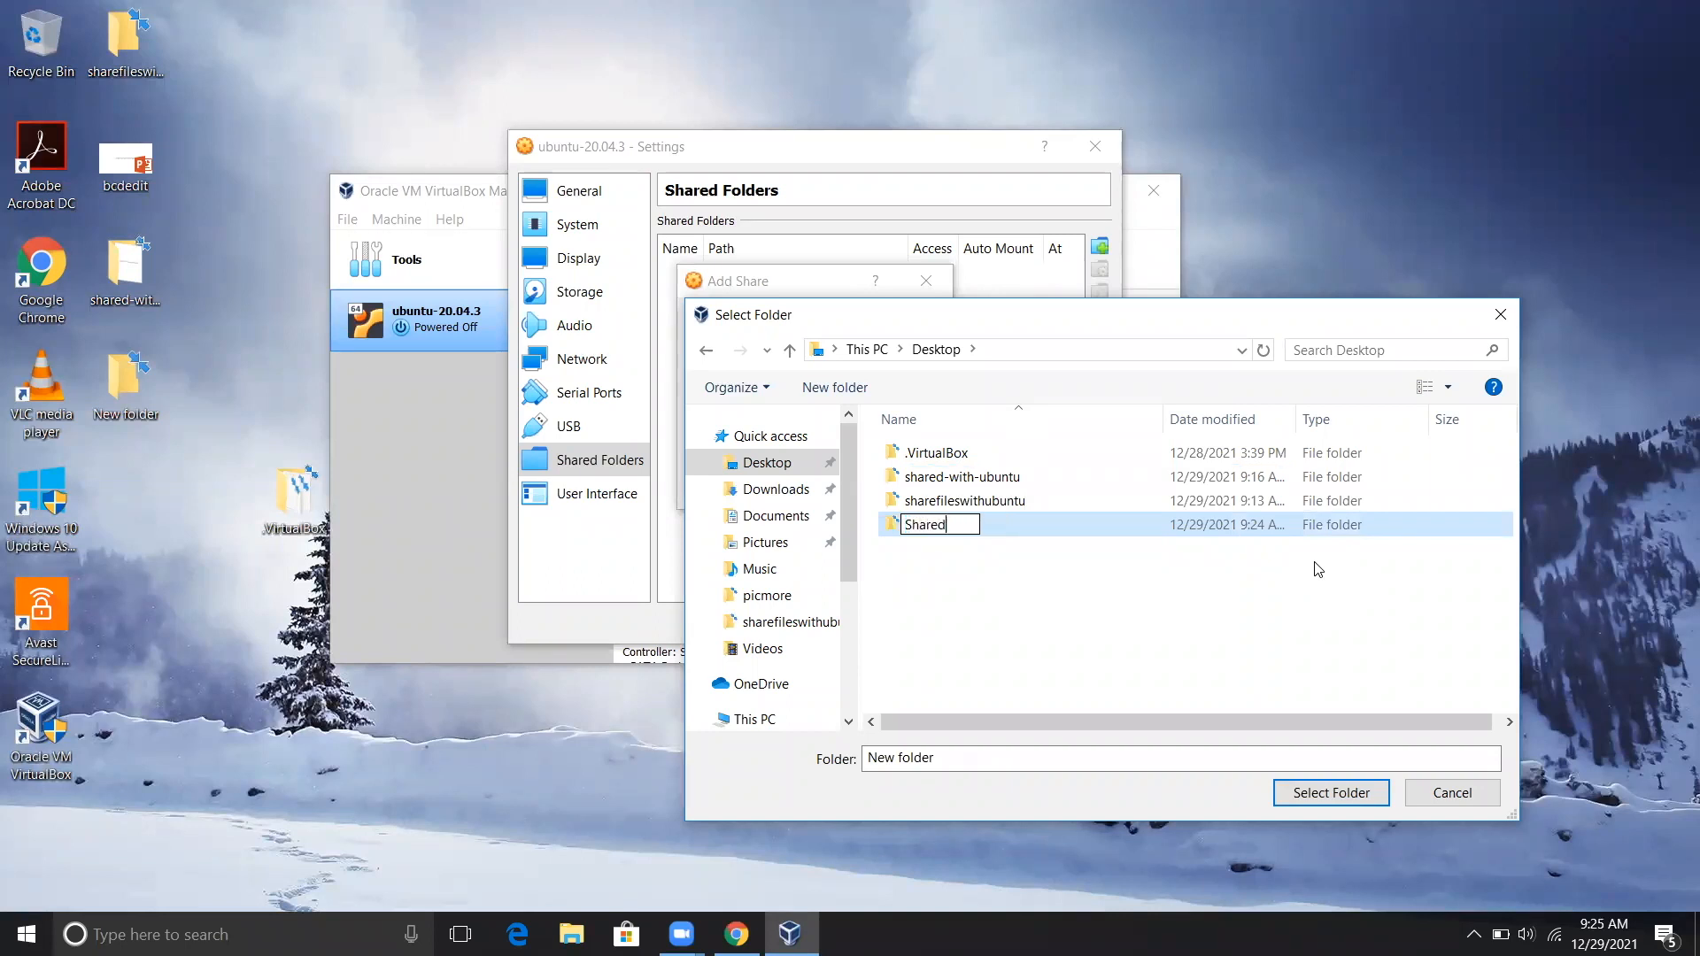
type("files")
left_click(1048, 641)
left_click(926, 531)
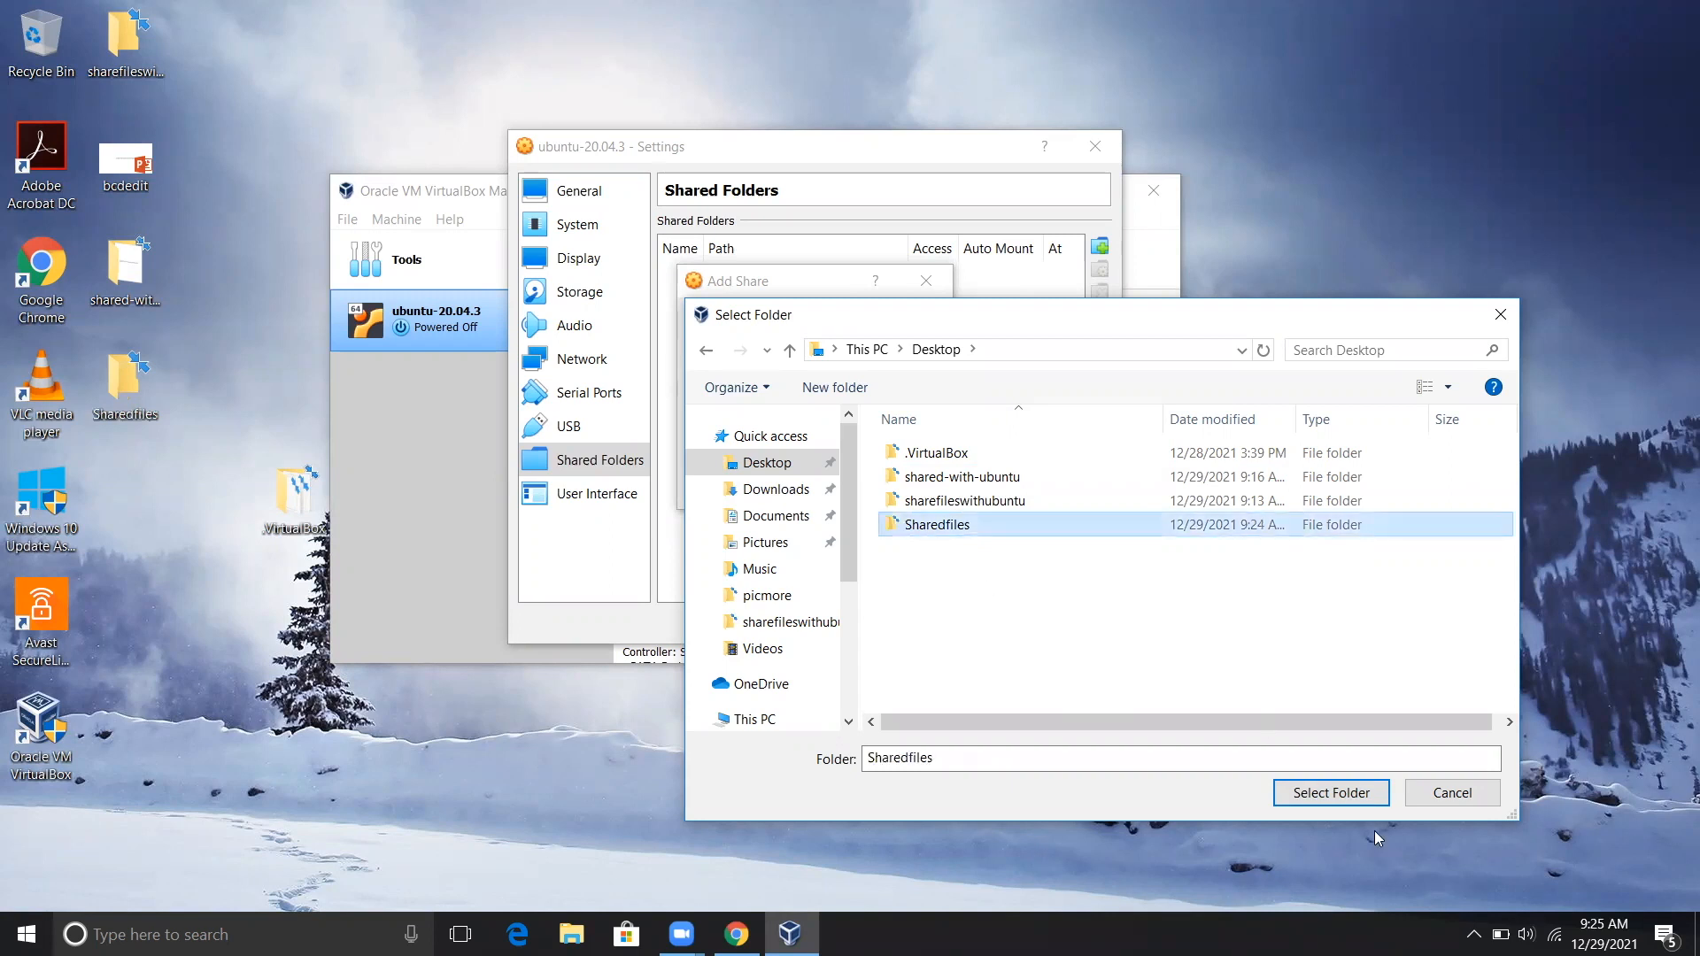
left_click(1332, 793)
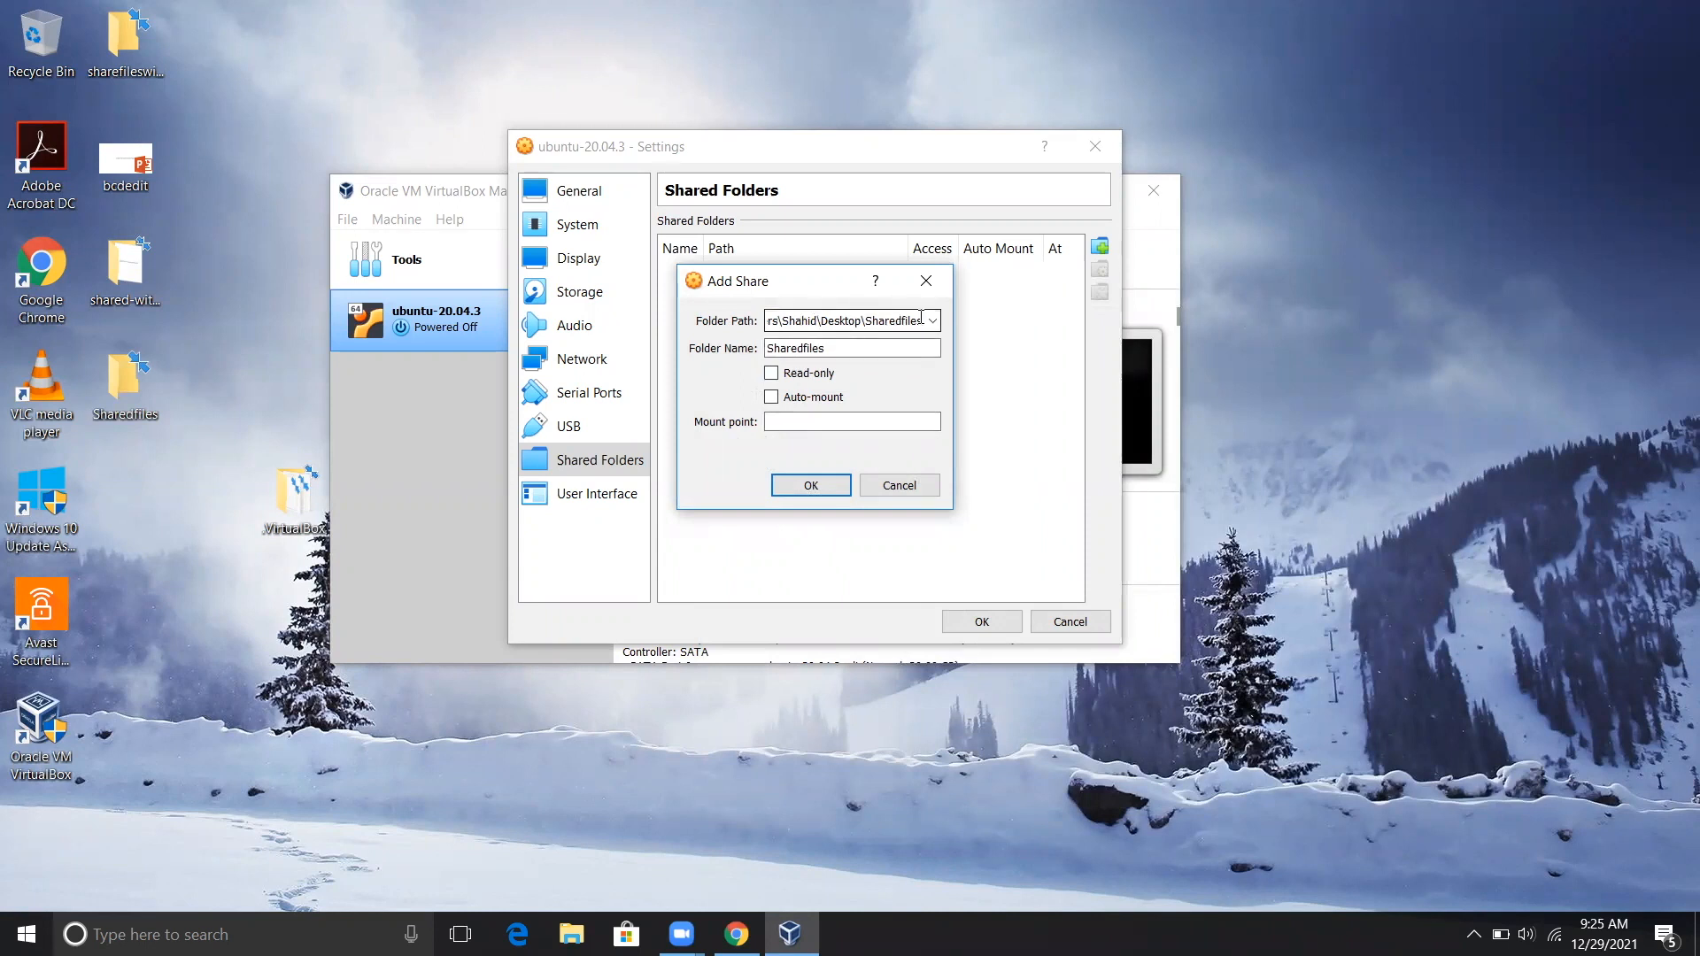
Enable Auto-mount for the Sharedfiles share, add it, and save the virtual machine settings
left_click(774, 398)
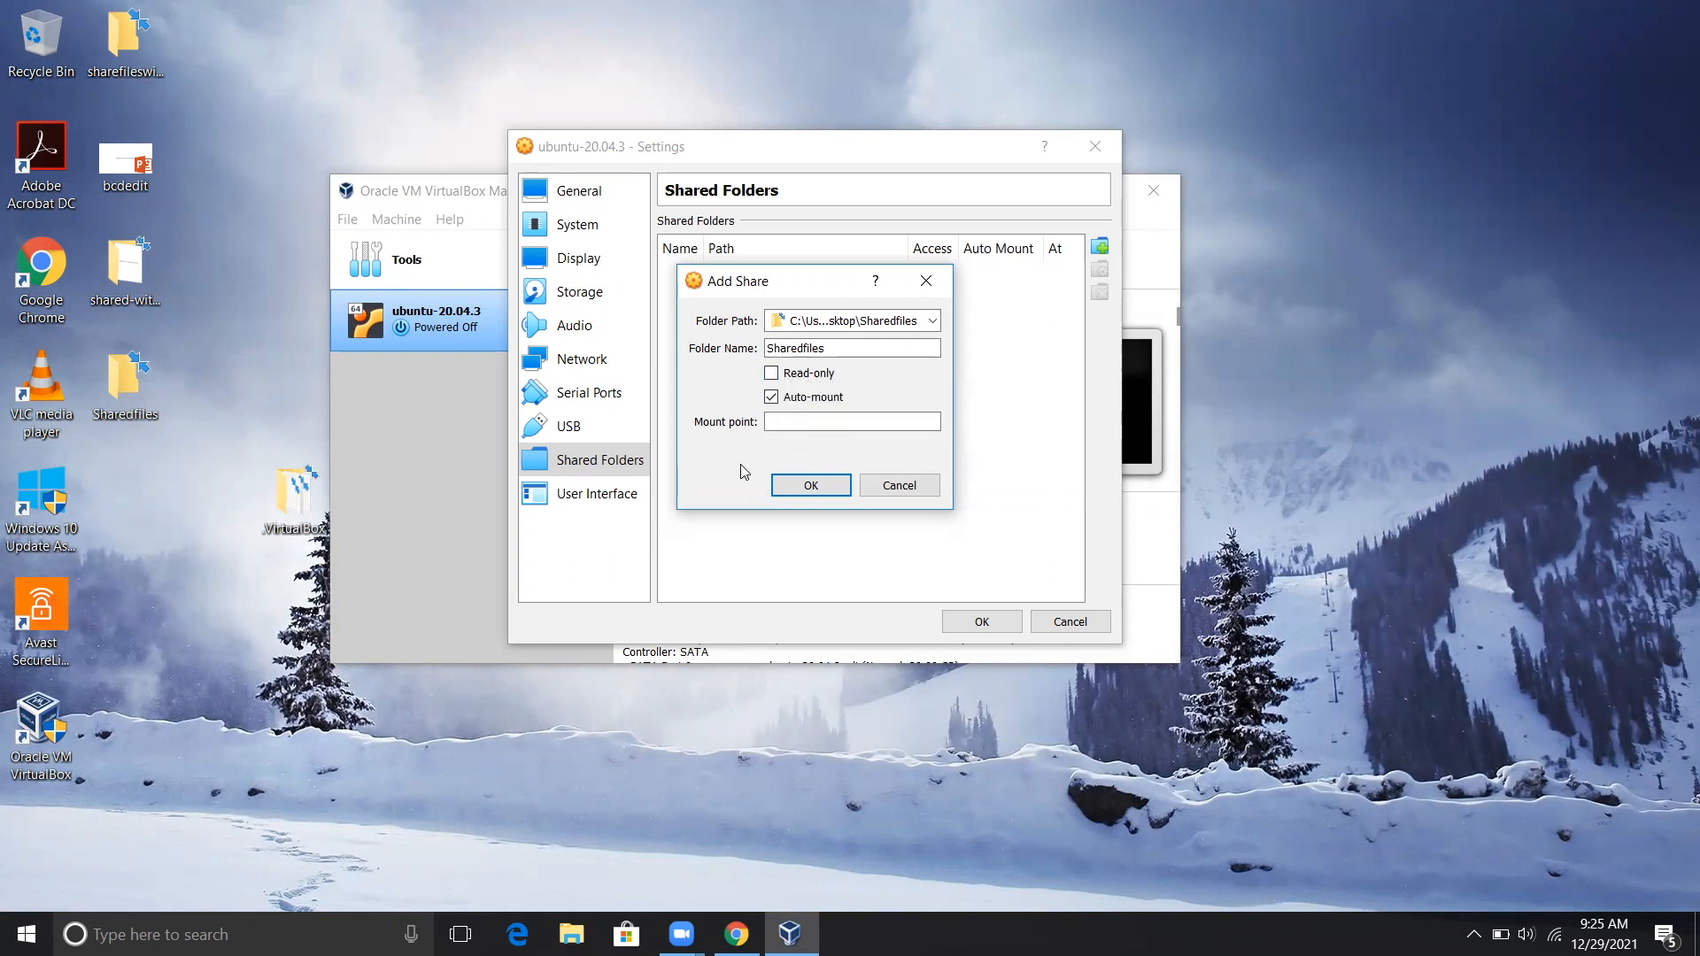
left_click(811, 486)
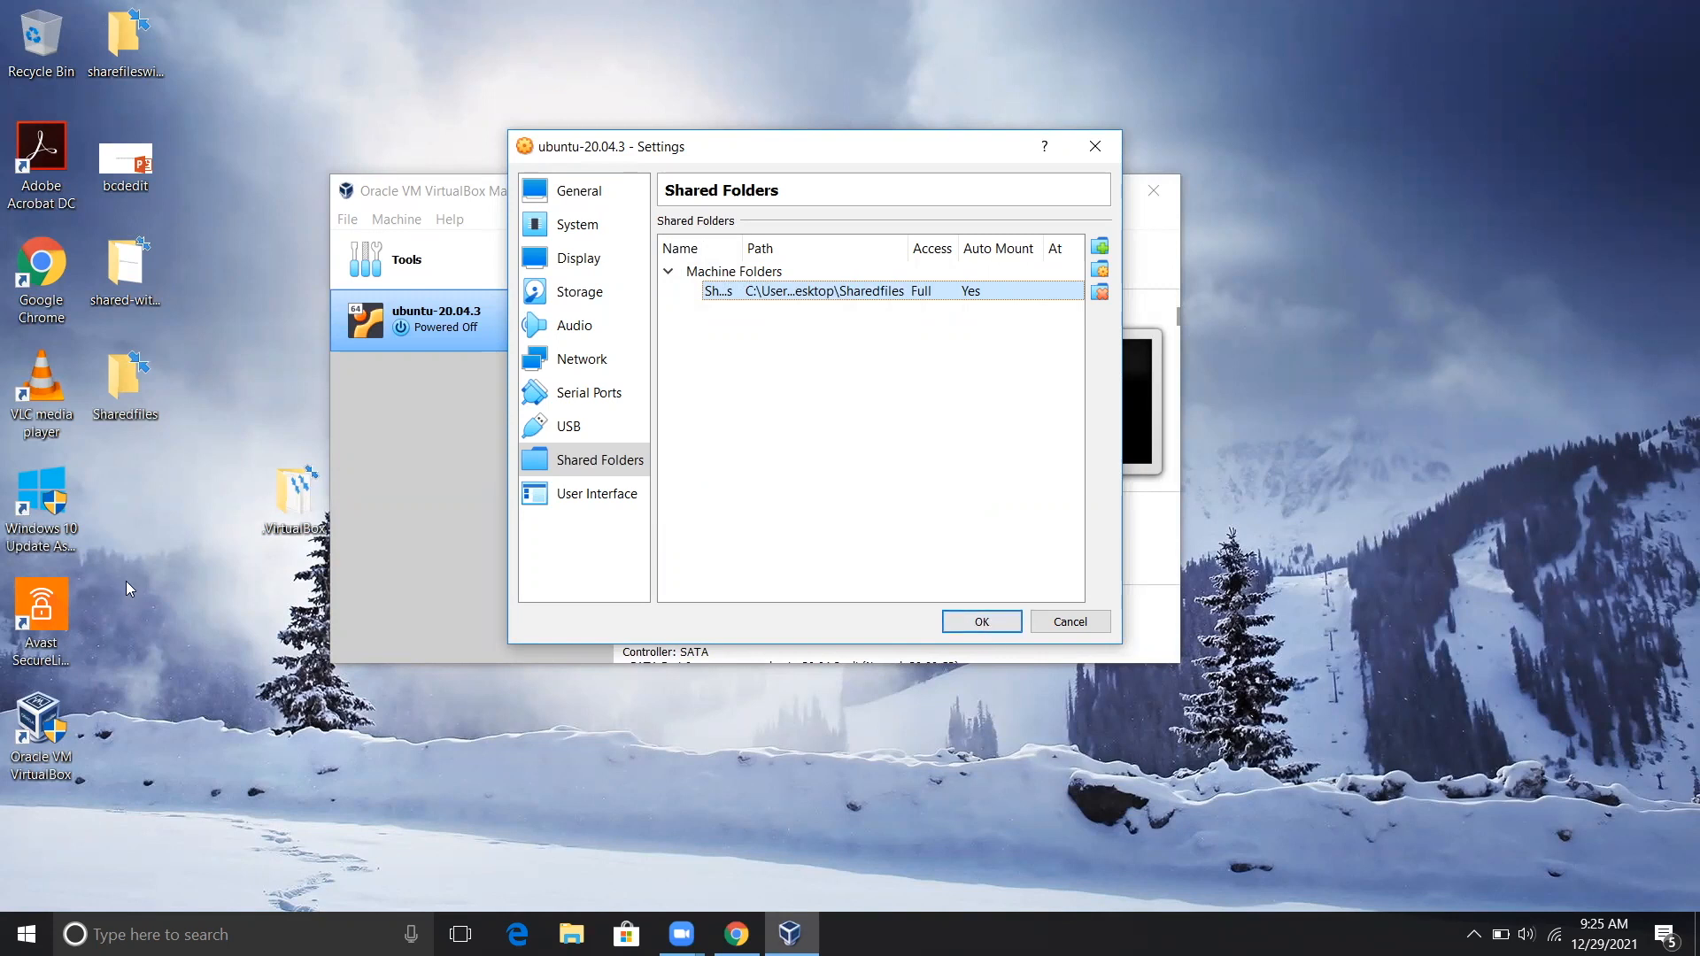
double_click(125, 380)
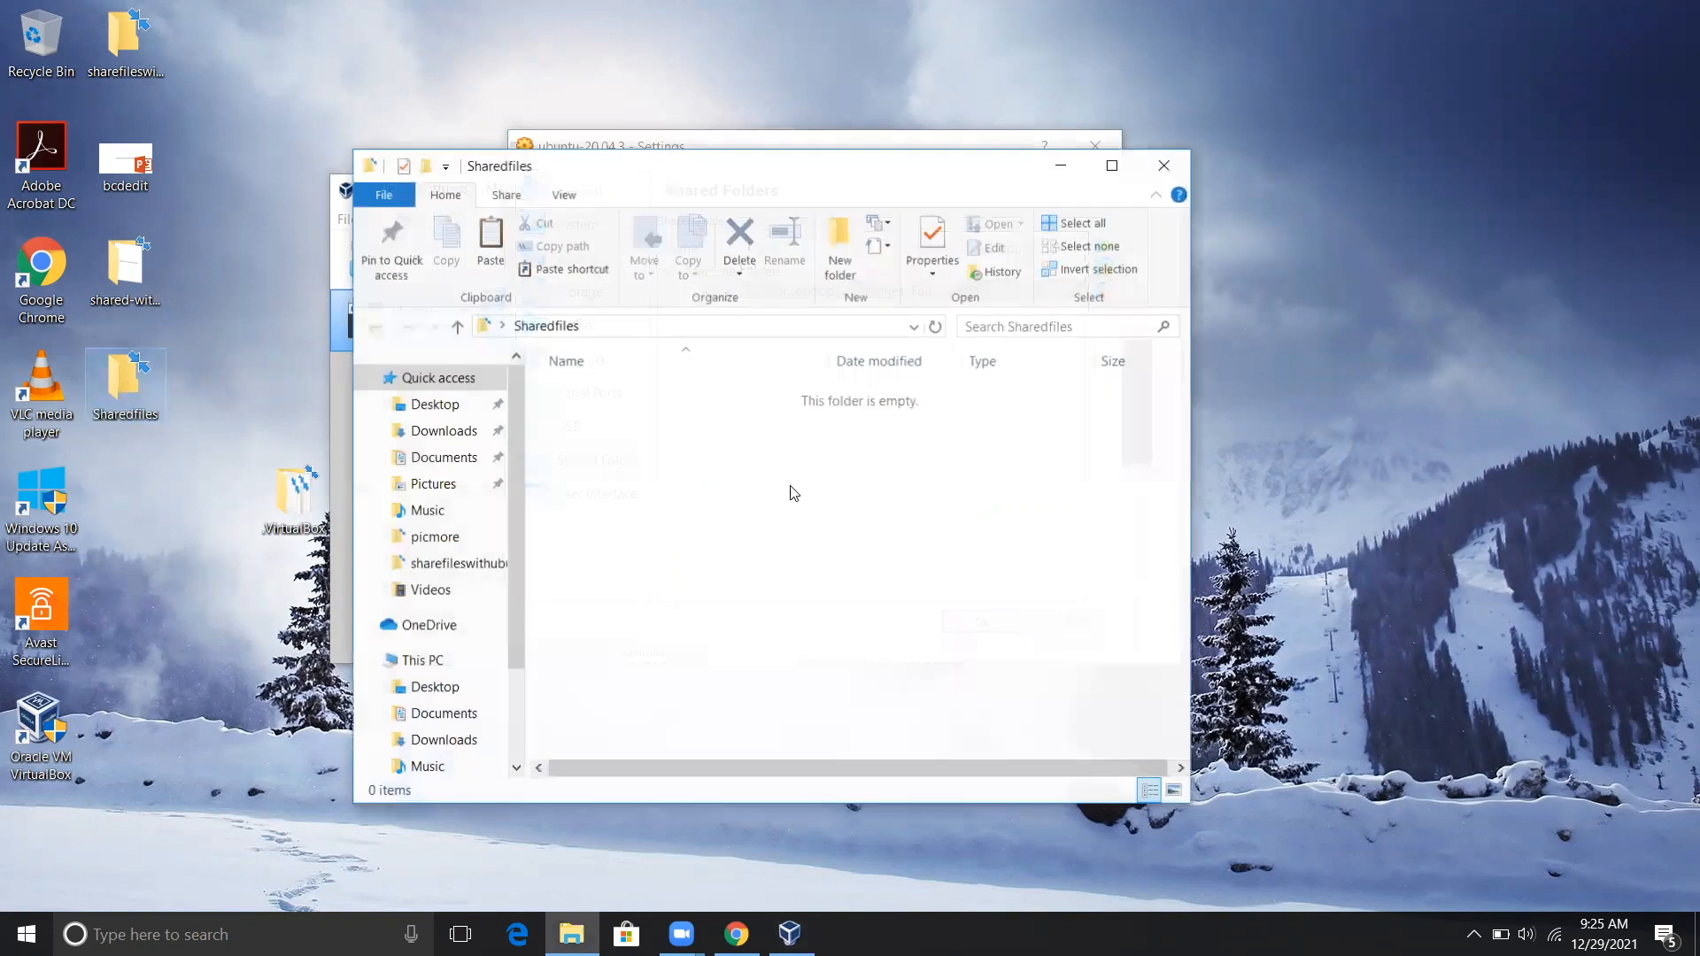
left_click(1140, 177)
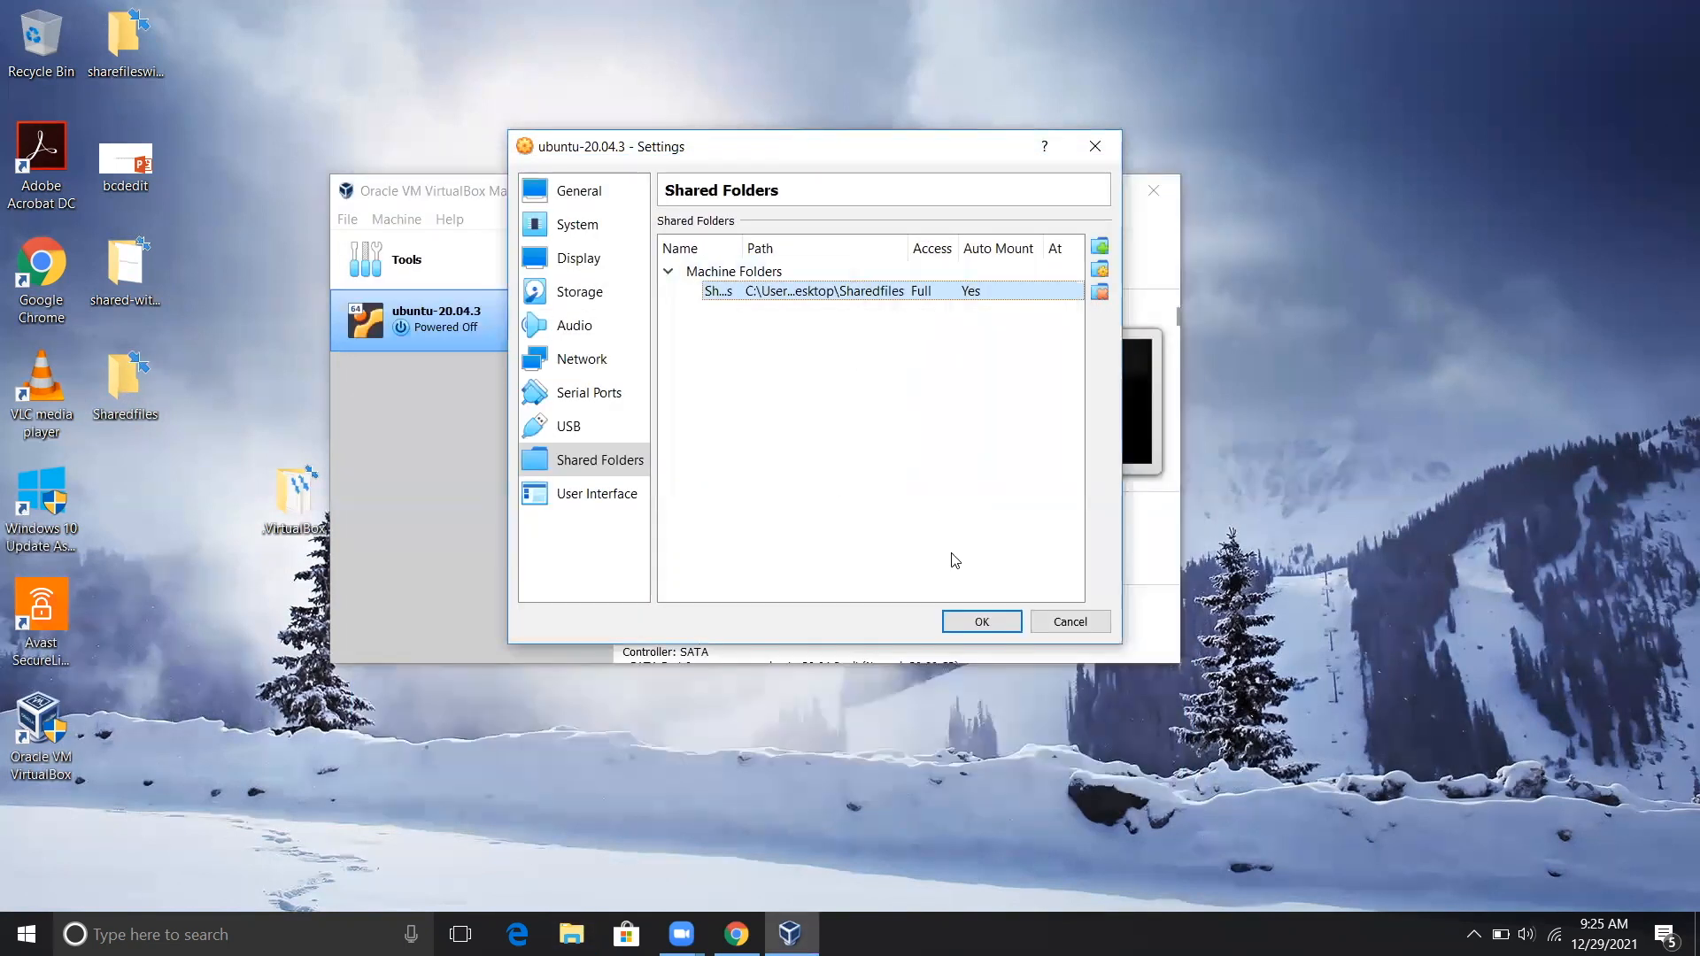
left_click(980, 622)
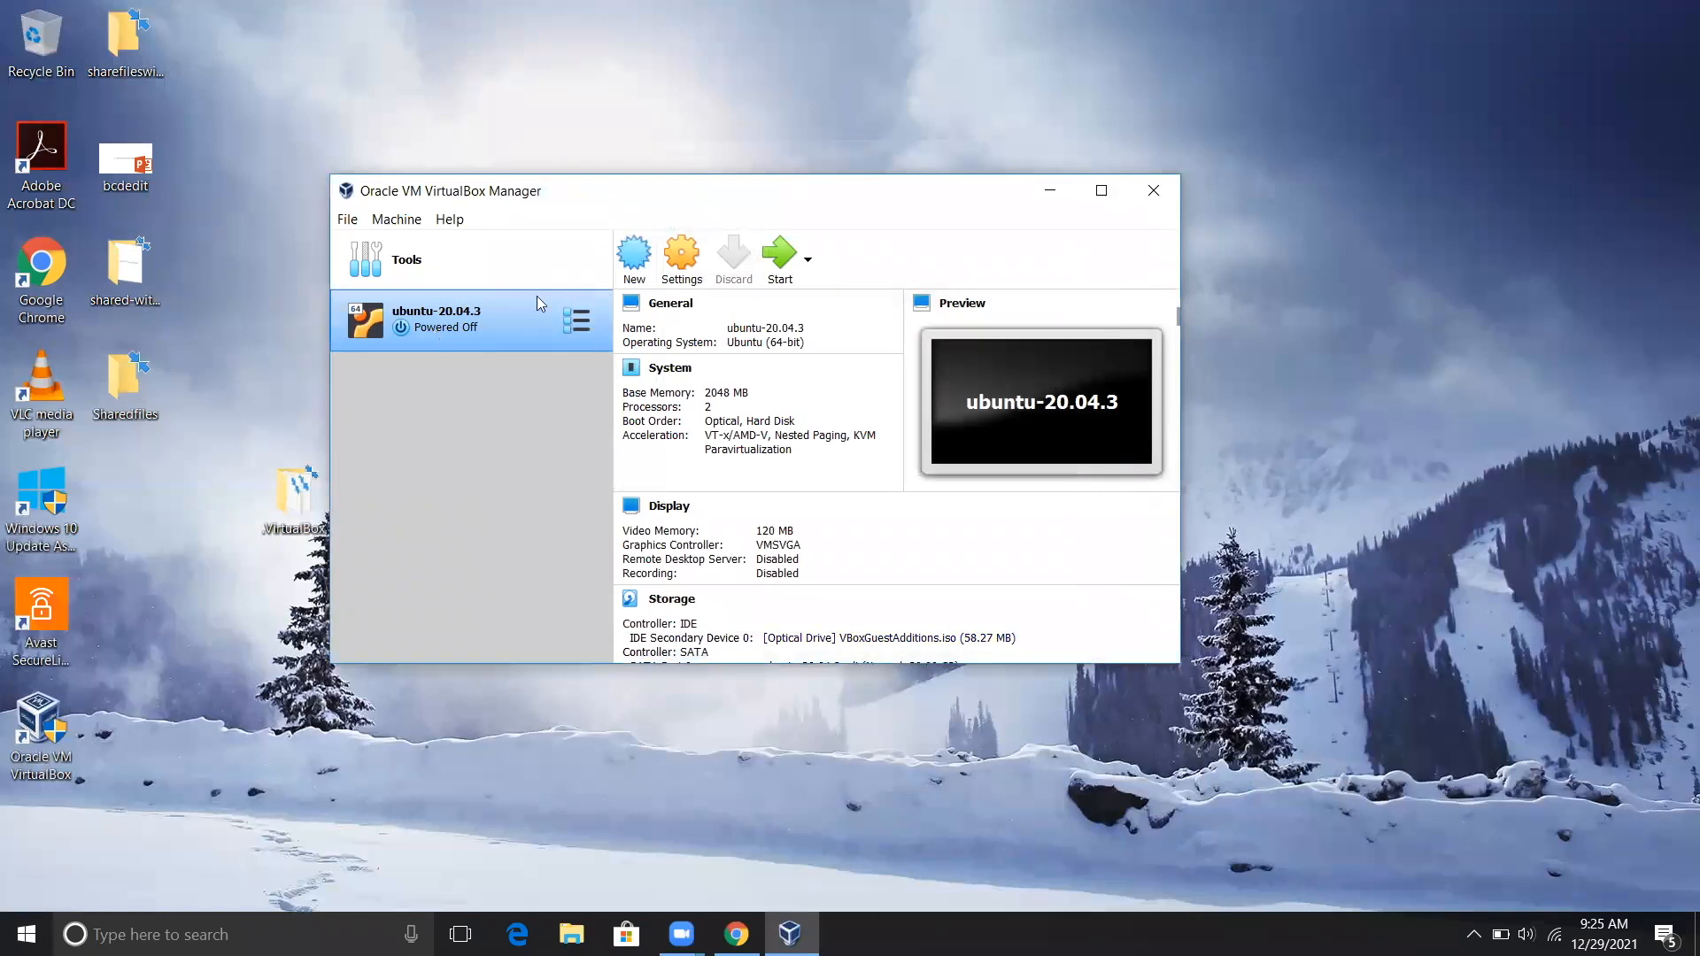
Start the ubuntu-20.04.3 virtual machine and log in to the listed user account with its password
left_click(780, 257)
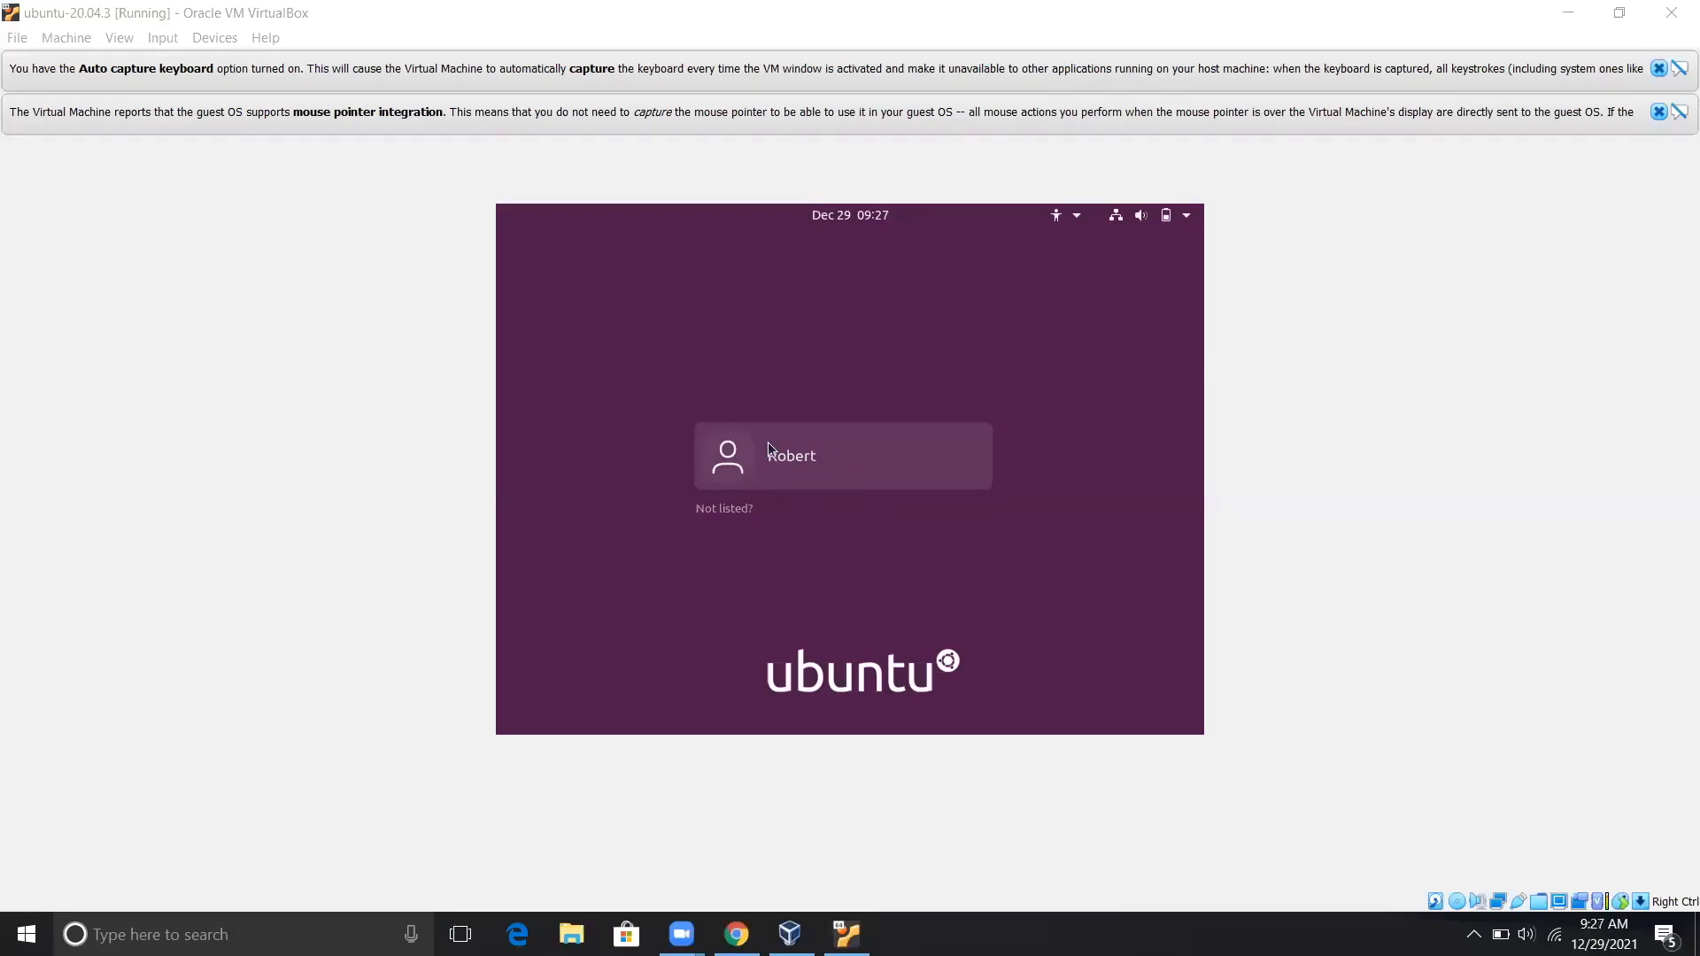
left_click(802, 461)
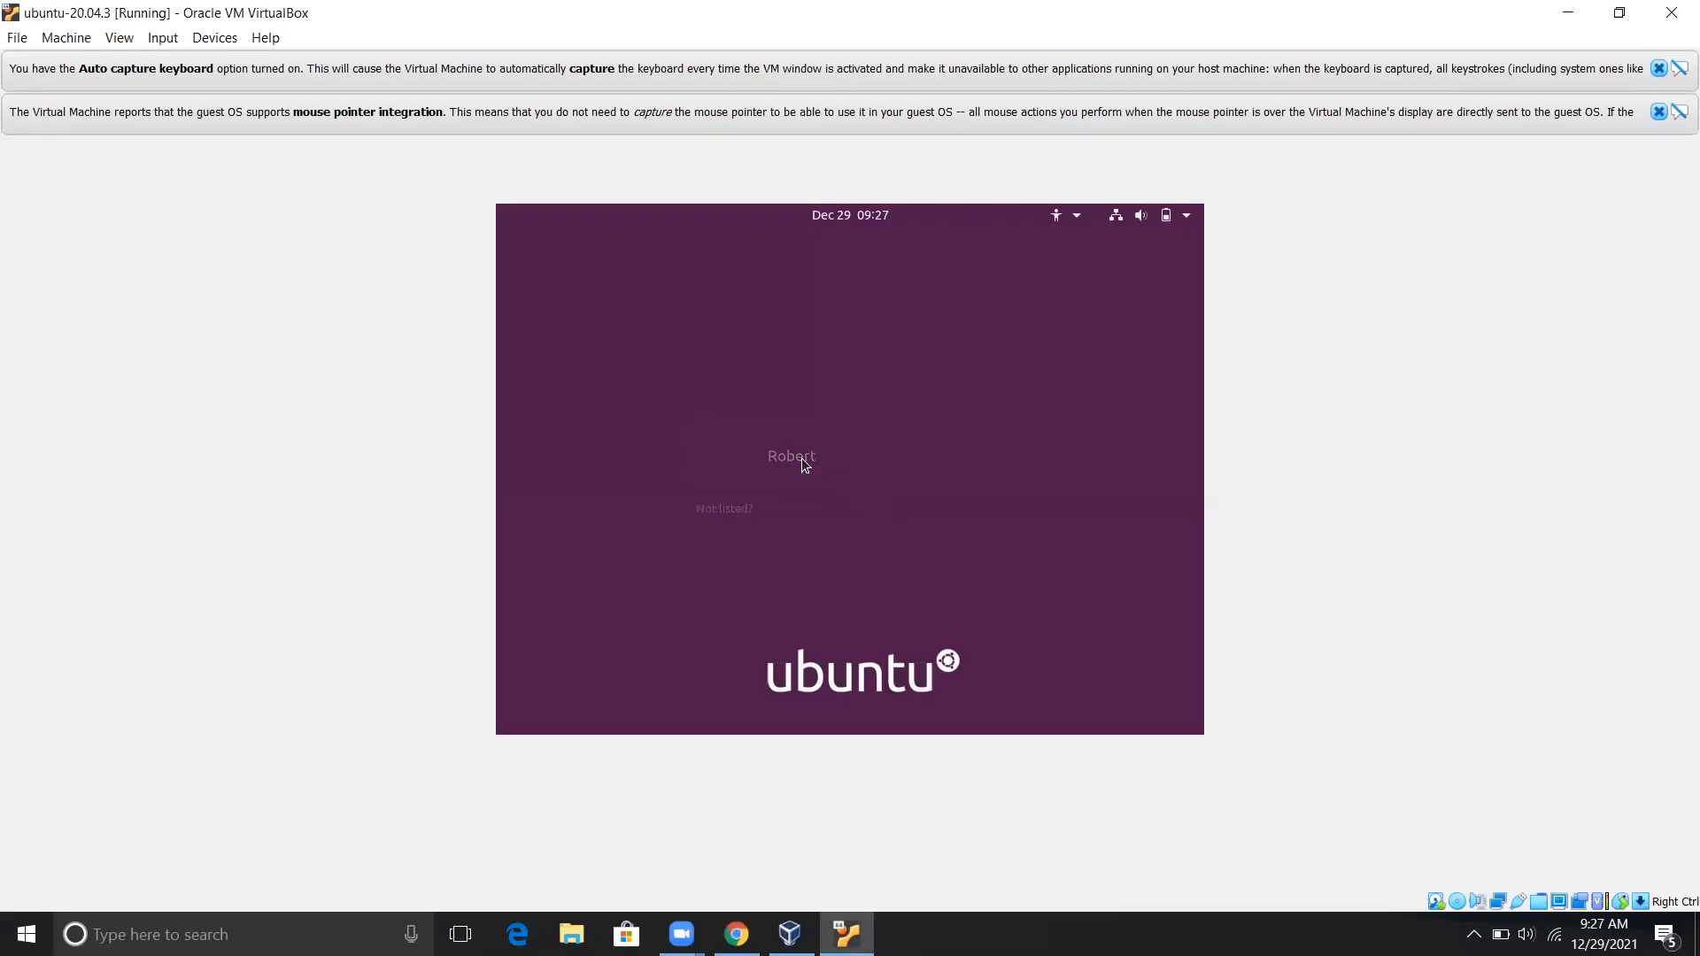
type("******")
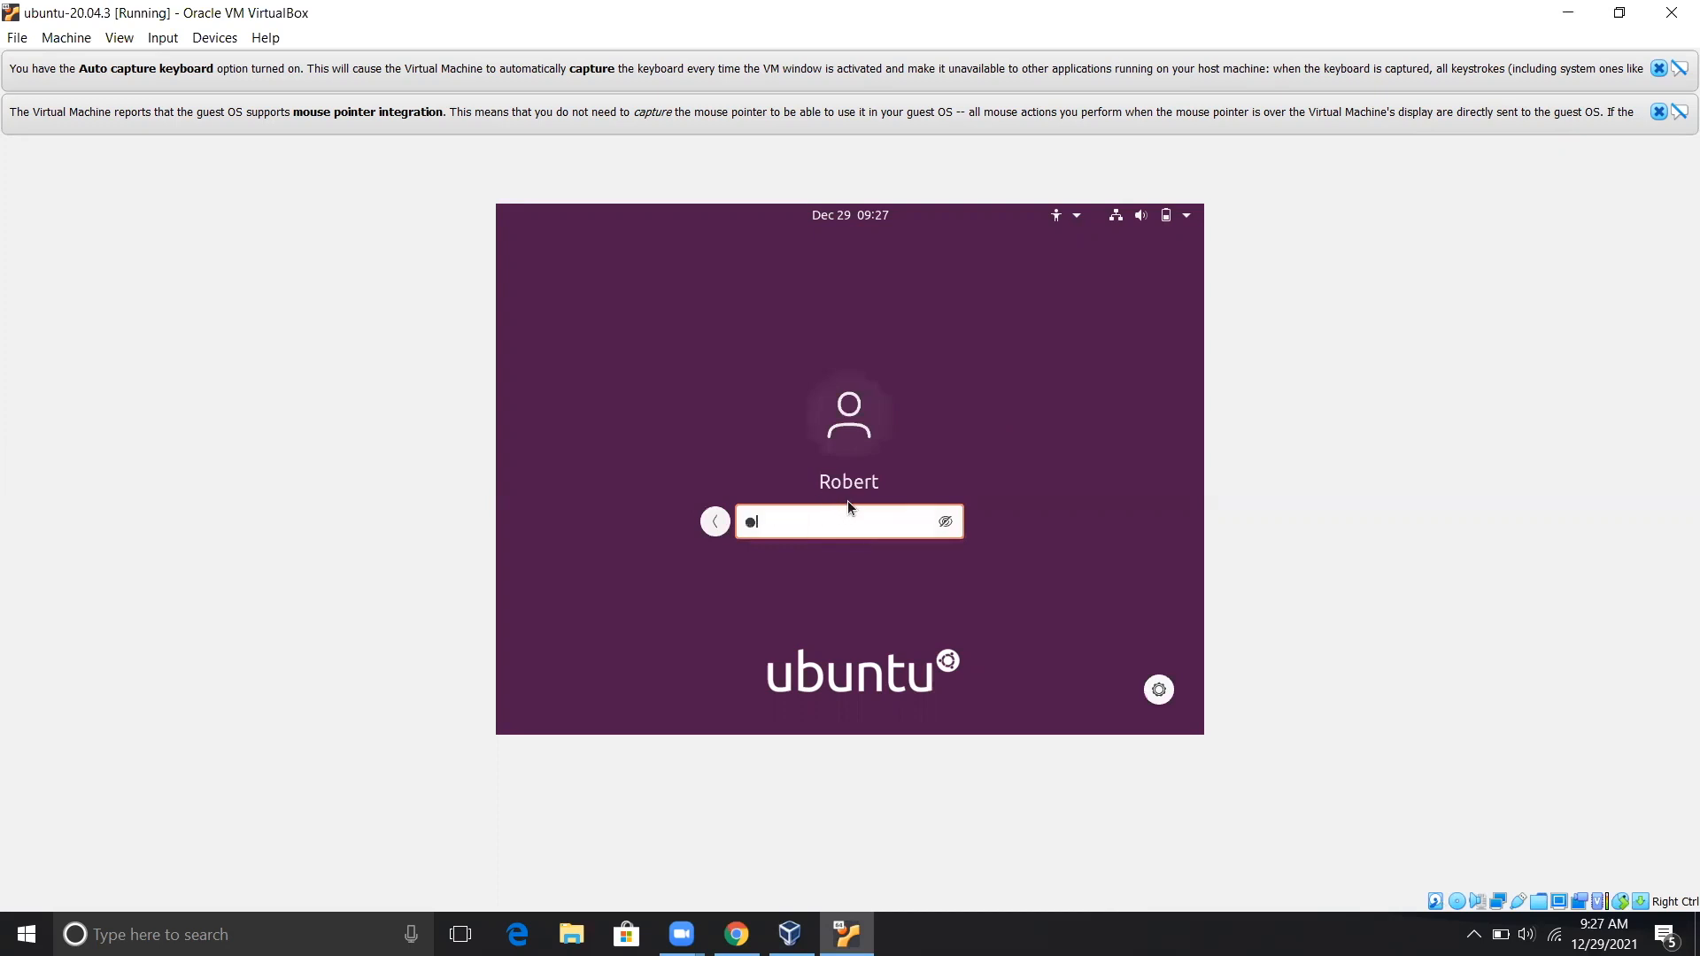
type("****")
key("Return")
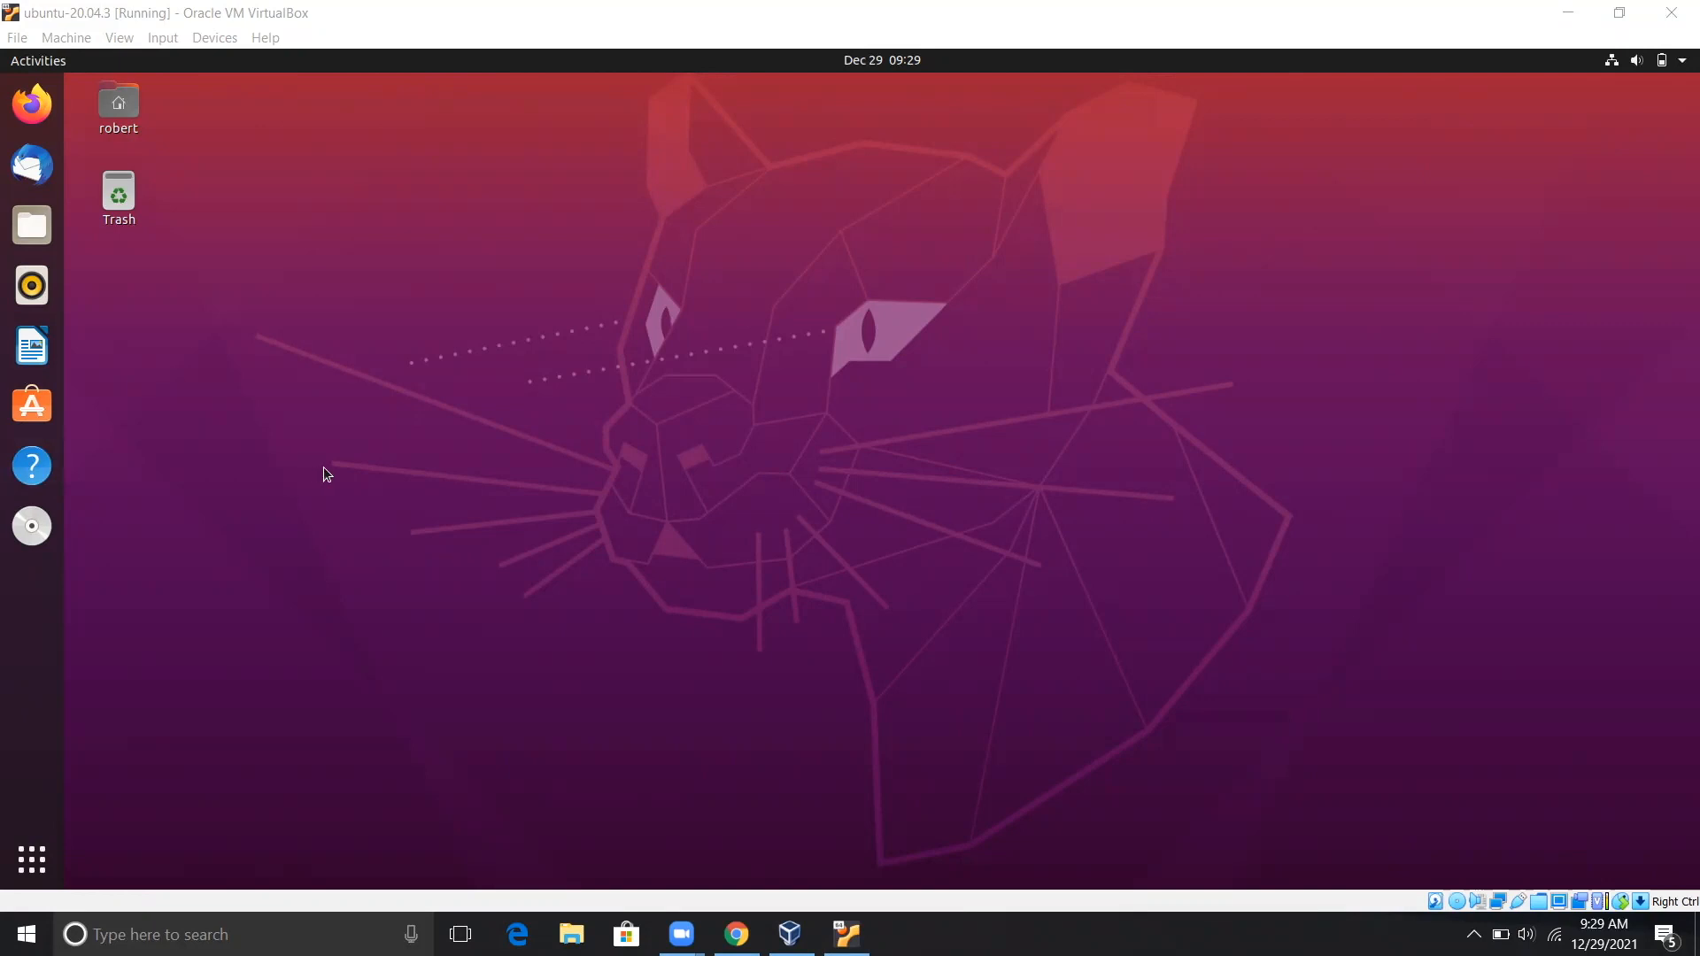
Open the Ubuntu file manager and a terminal, placing the terminal window beside the file manager
left_click(34, 233)
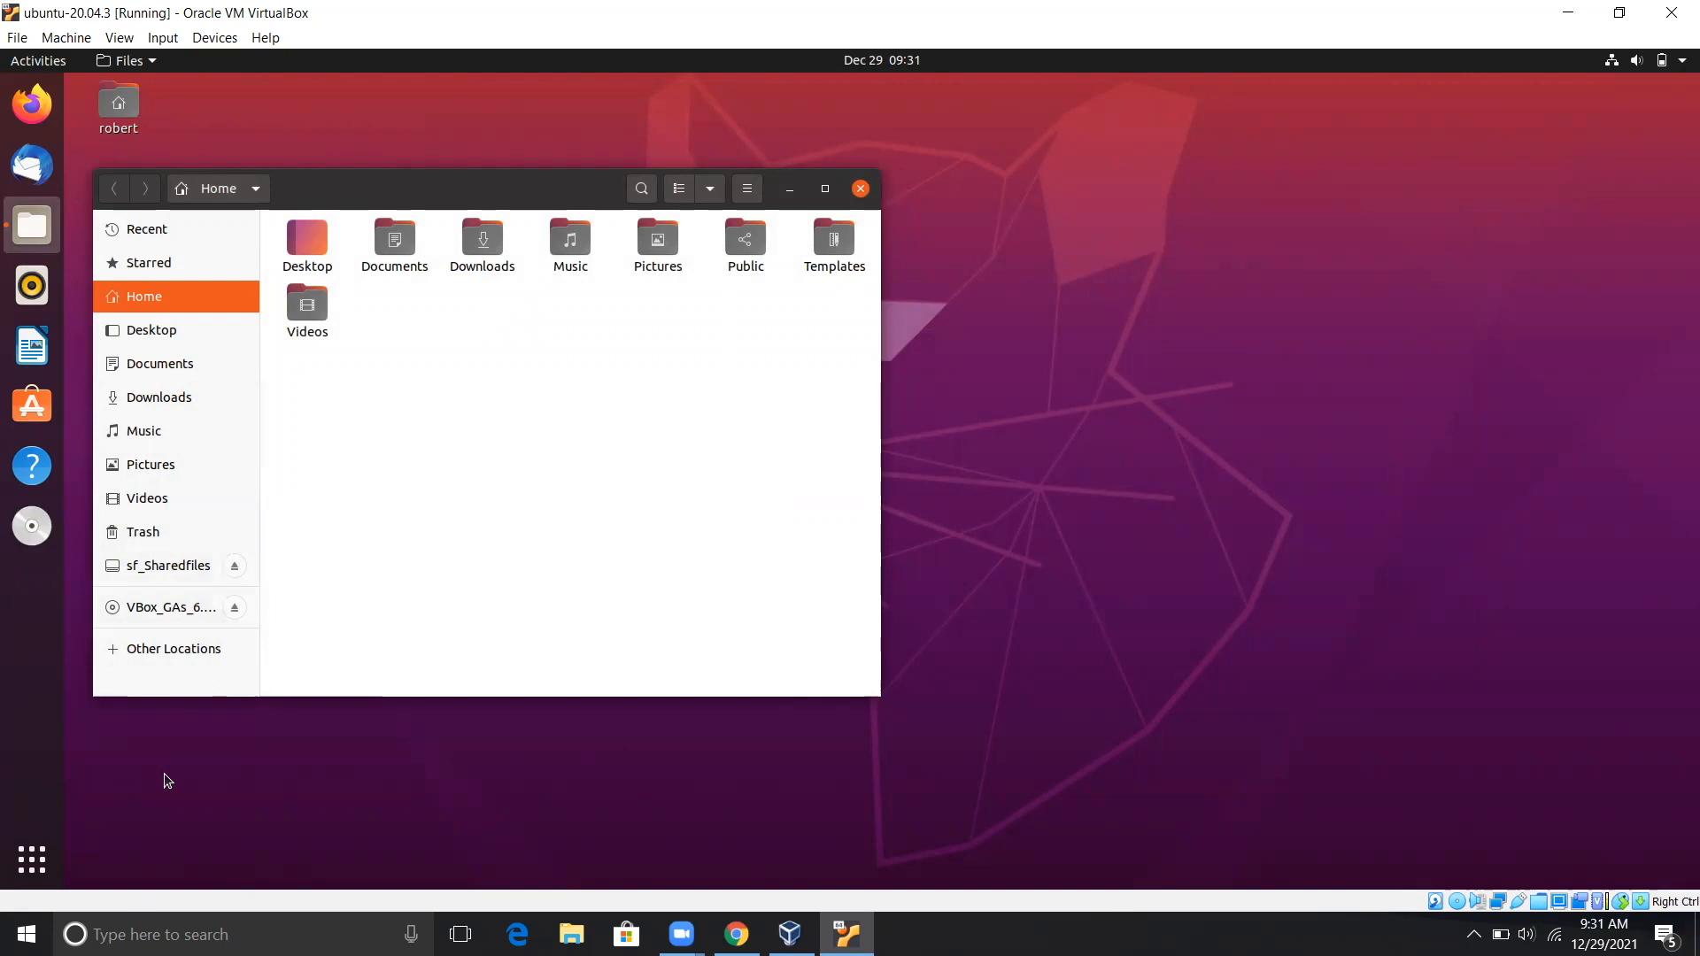
left_click(36, 877)
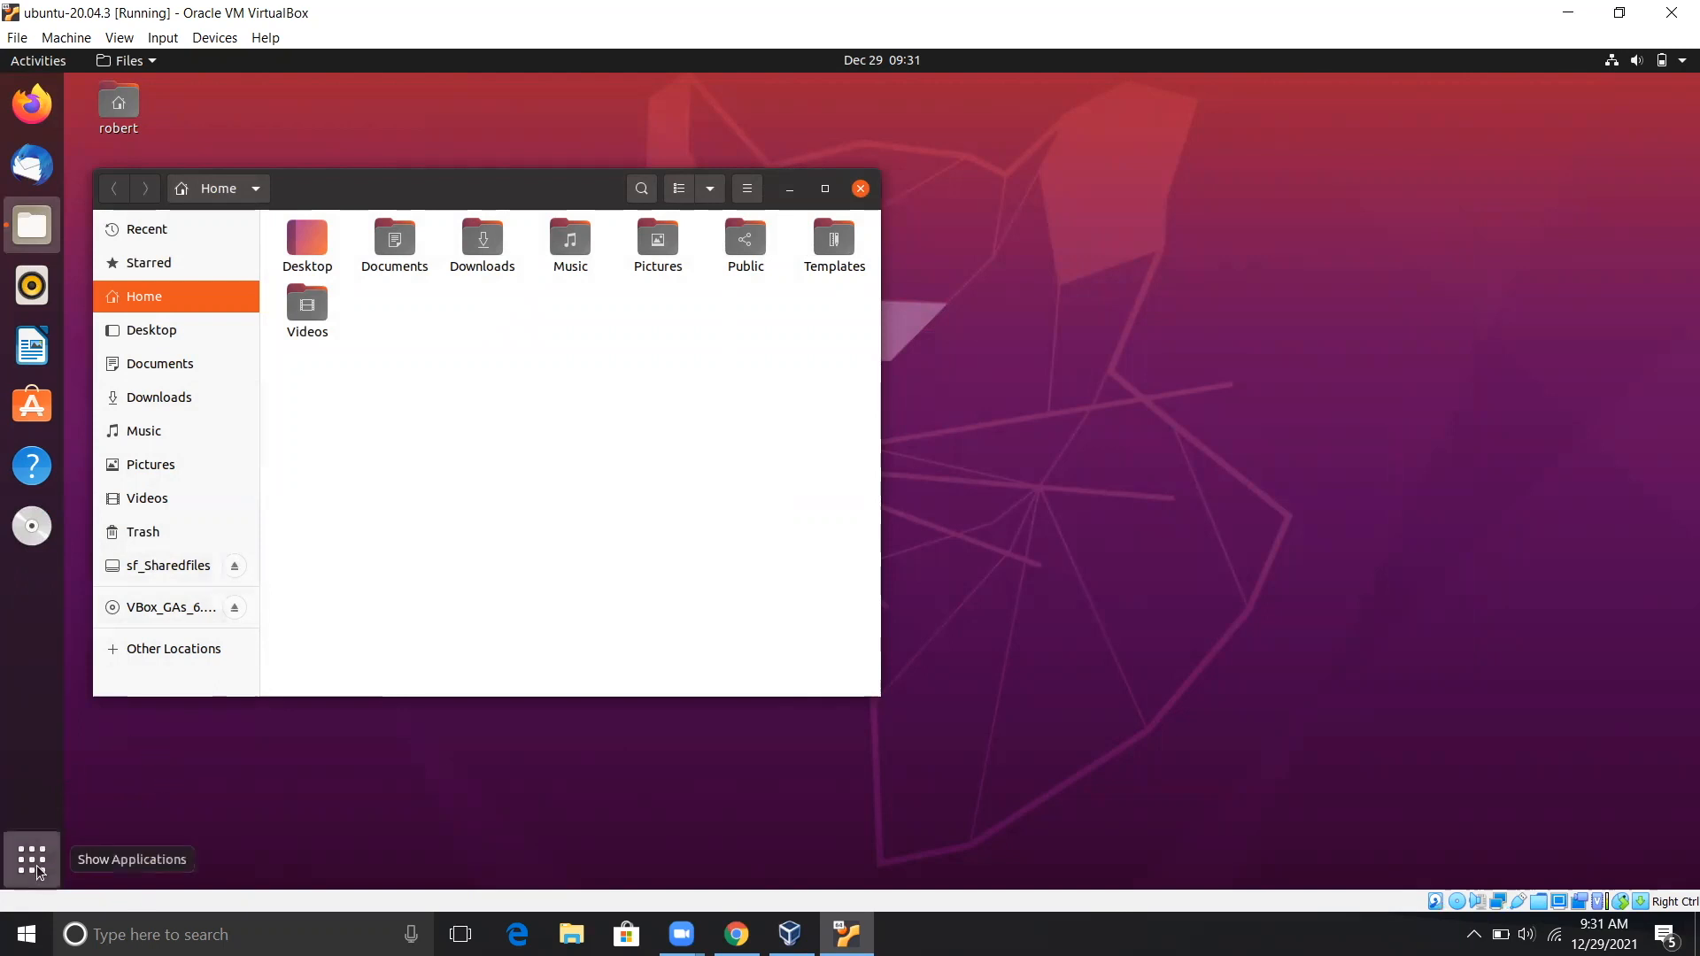
left_click(764, 226)
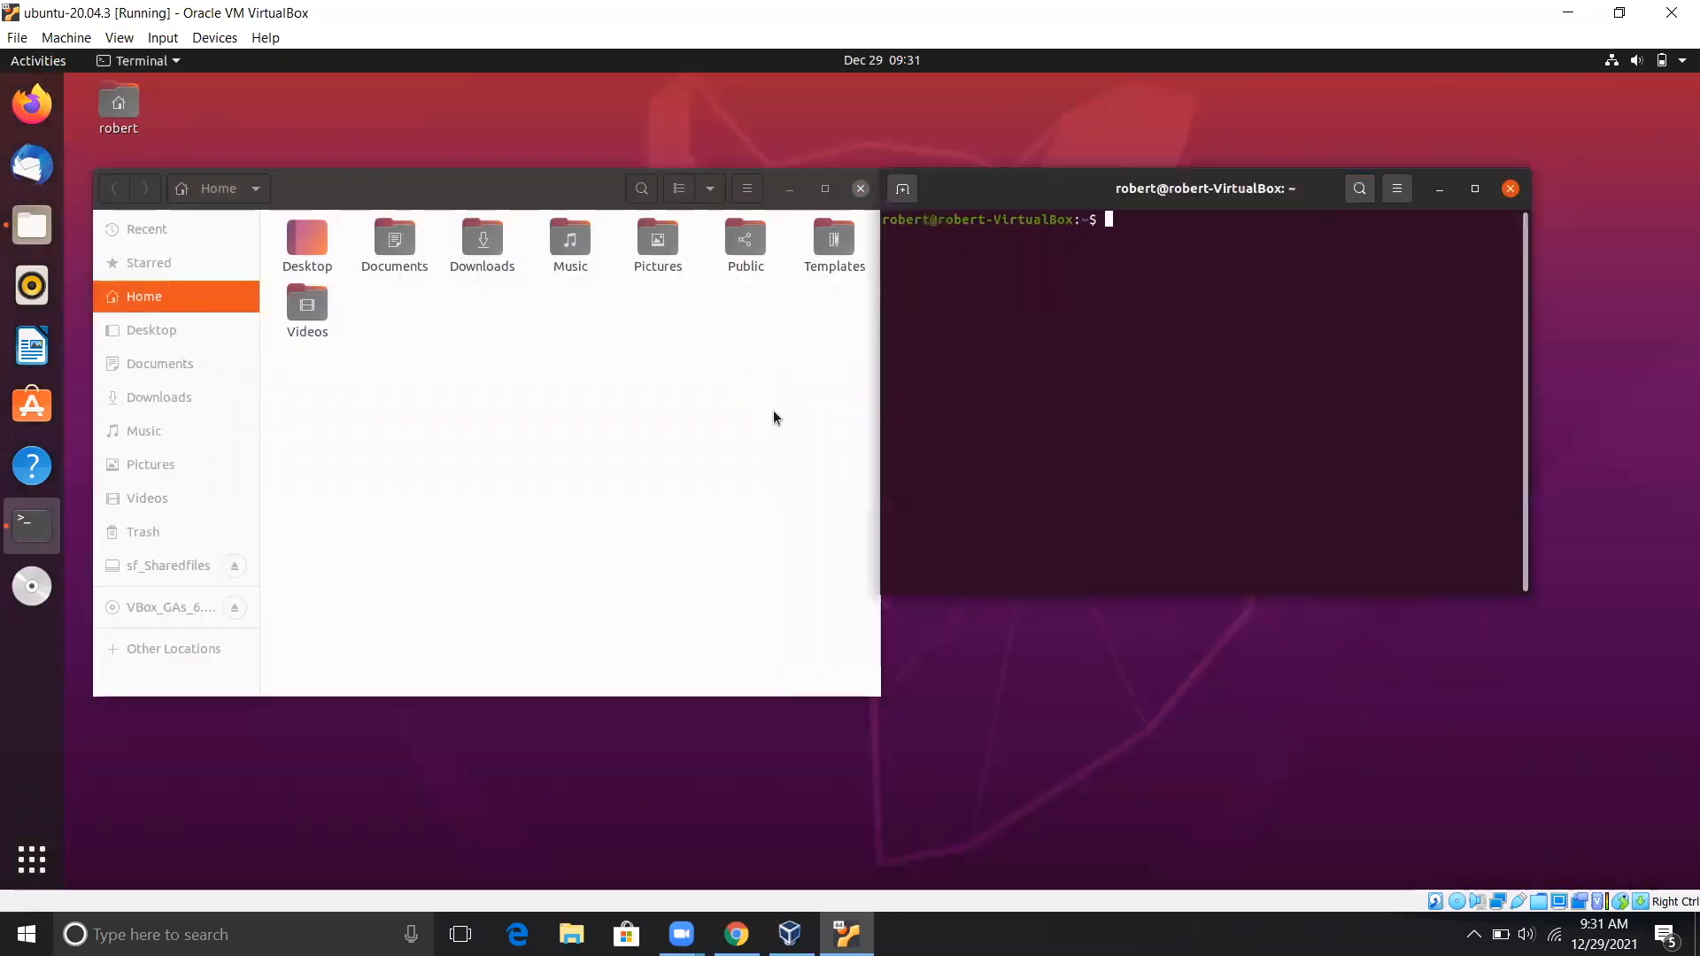
mouse_move(1069, 190)
left_mouse_down()
mouse_move(1130, 200)
mouse_move(1076, 202)
left_mouse_up()
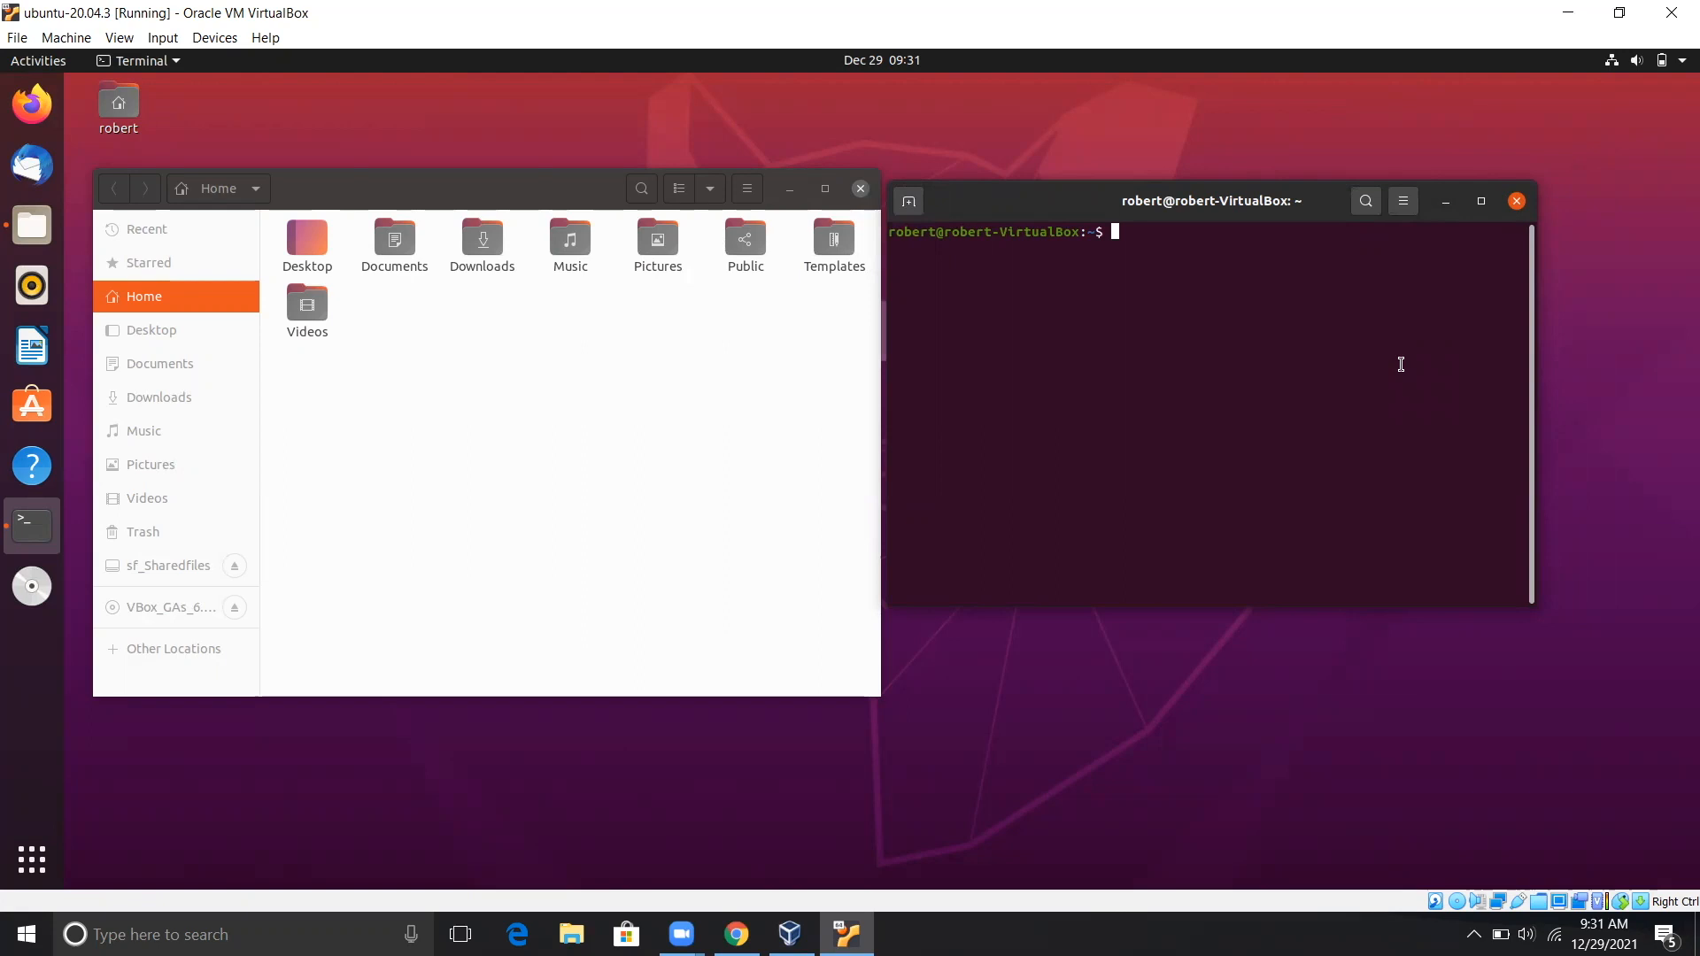
Run whoami in the terminal to check the current username
type("whoami")
key("Return")
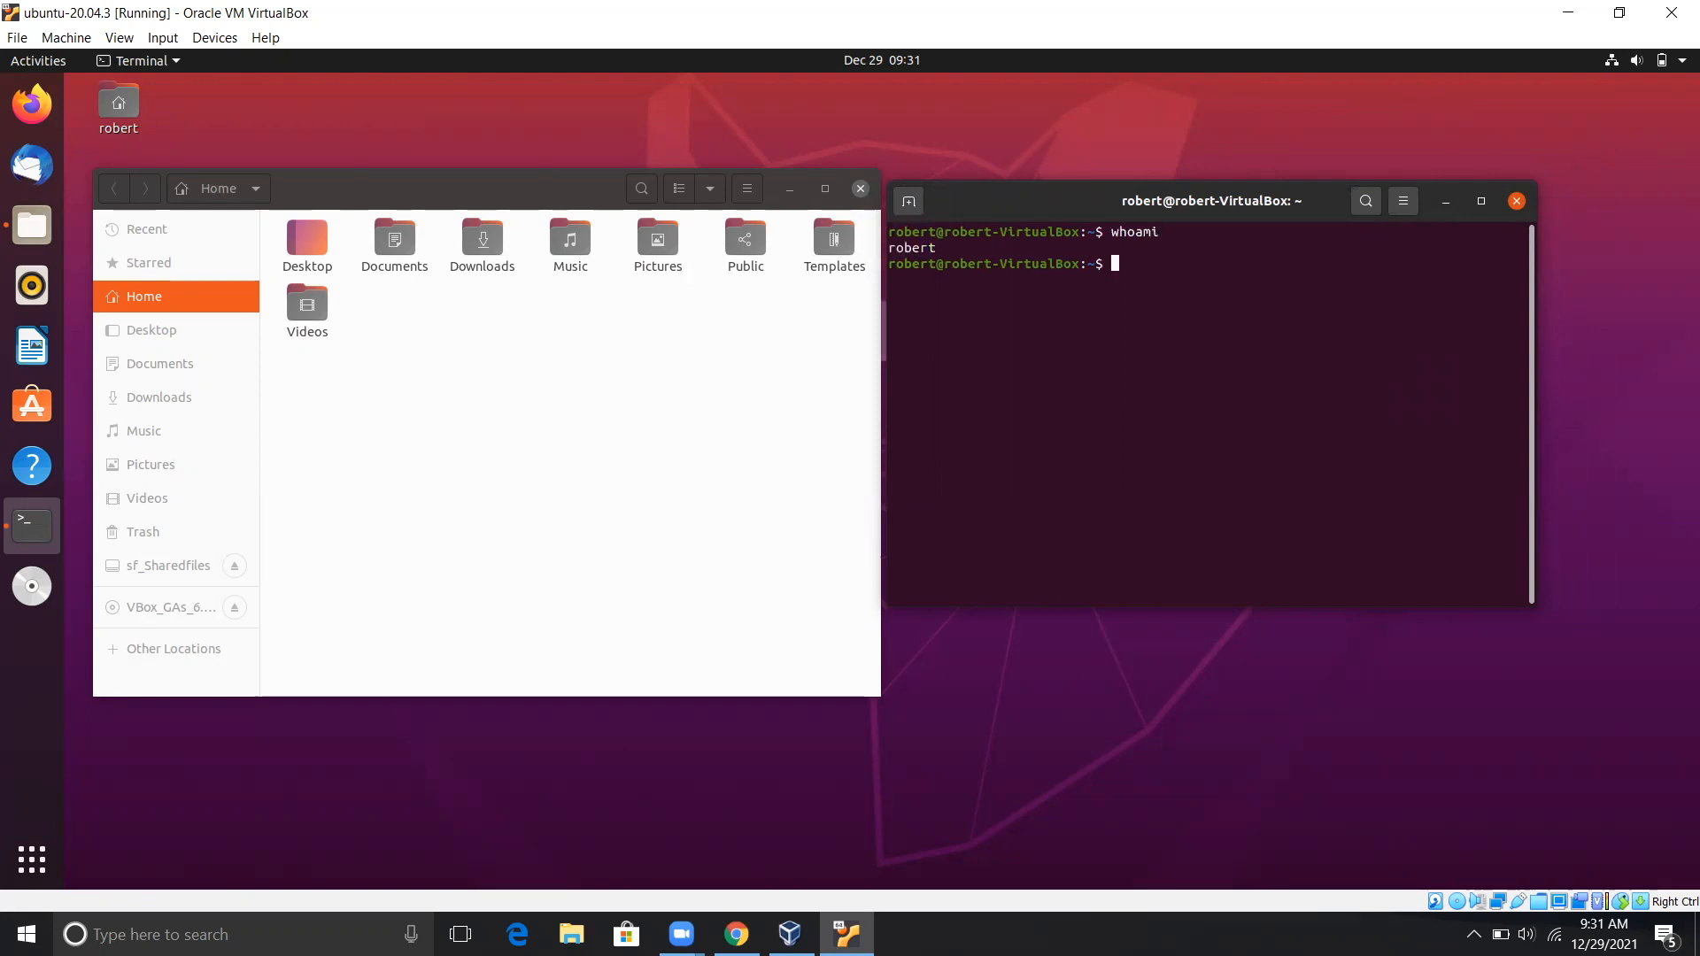
Add the current Ubuntu user to the vboxsf group with sudo adduser, authenticating with the account's sudo password
type("sudo")
type("adduser")
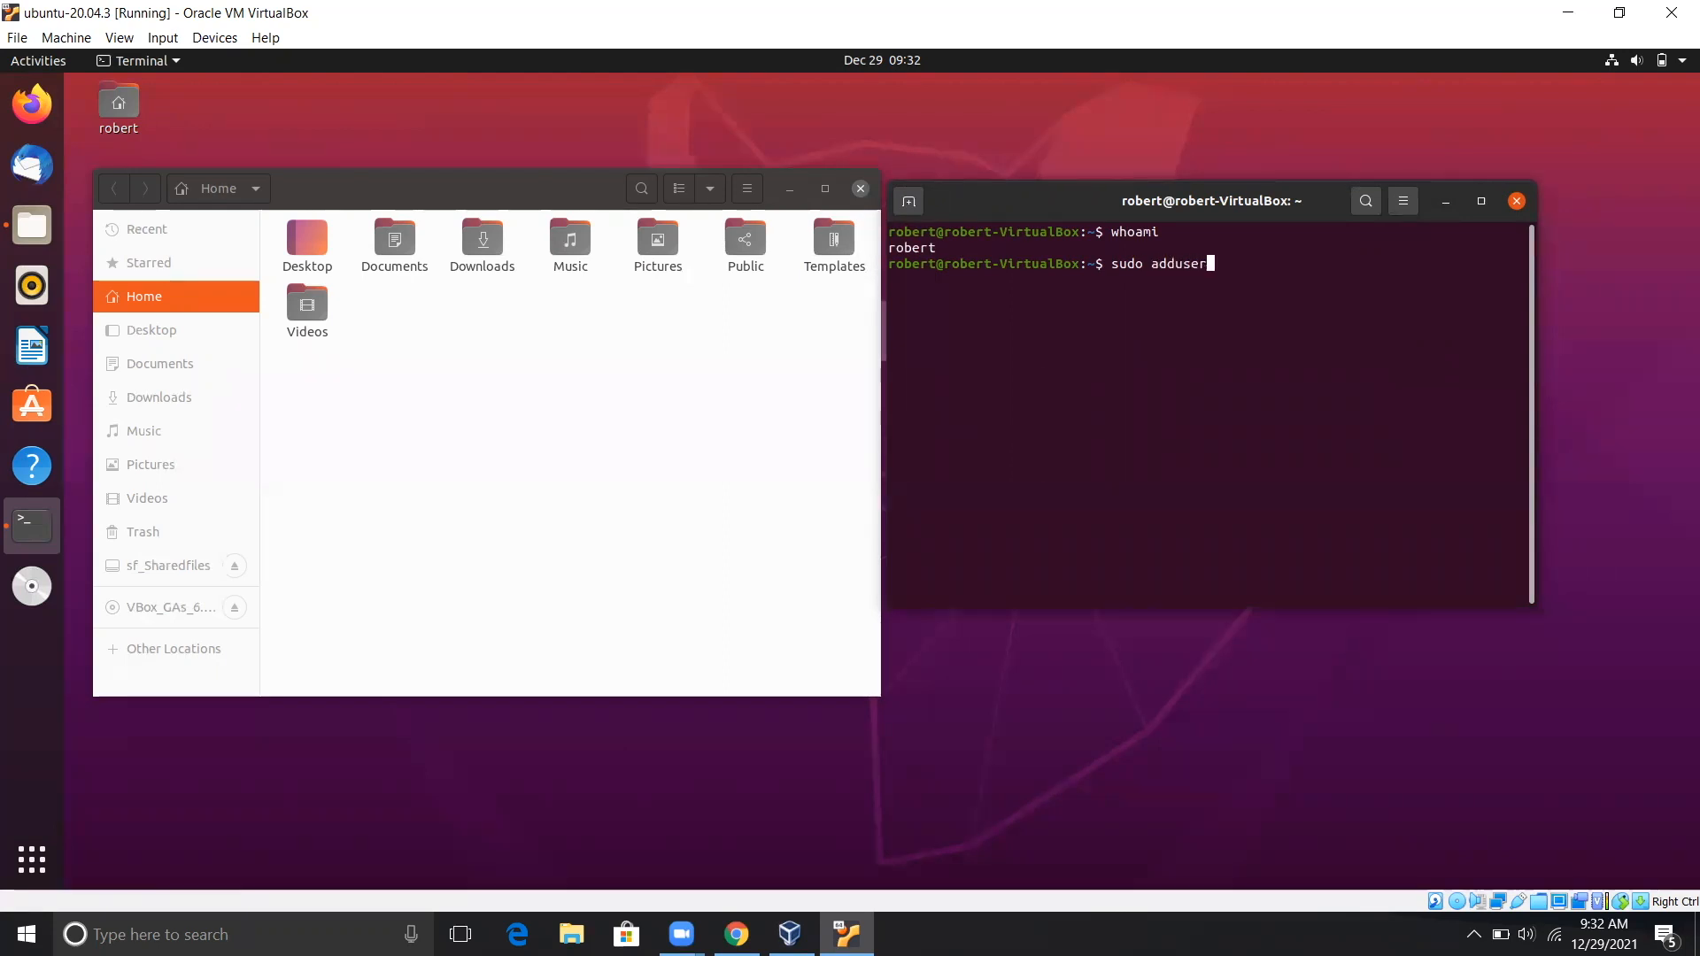
type(" robert")
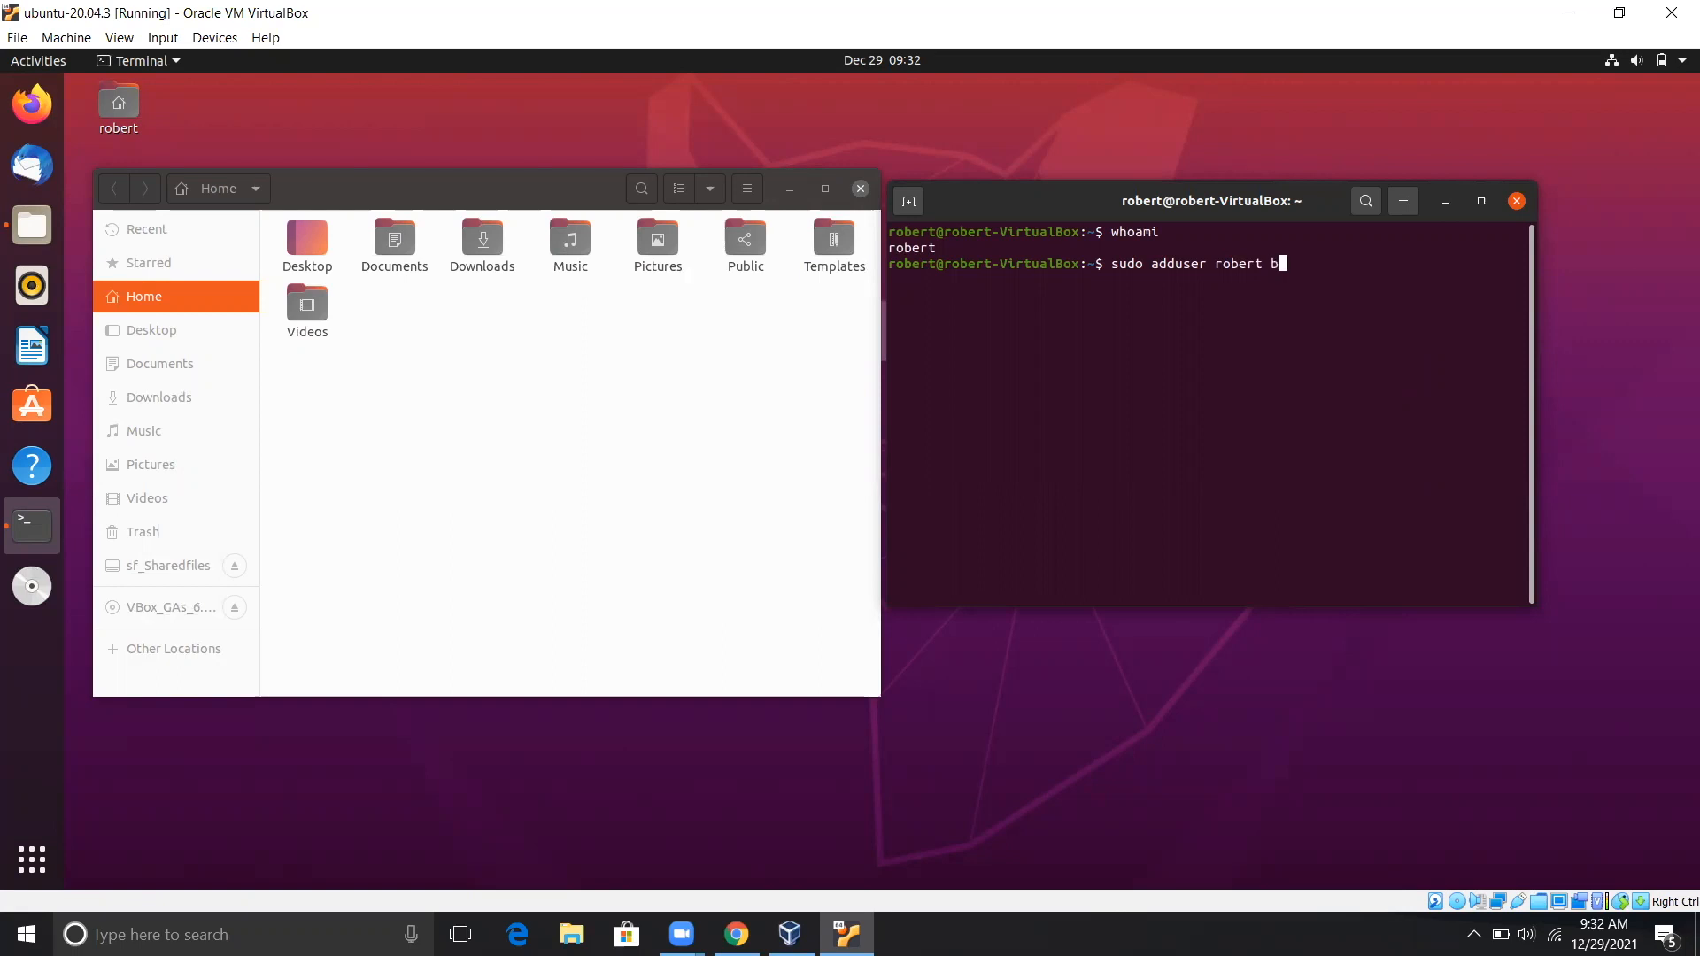
type(" vboxsf")
key("Return")
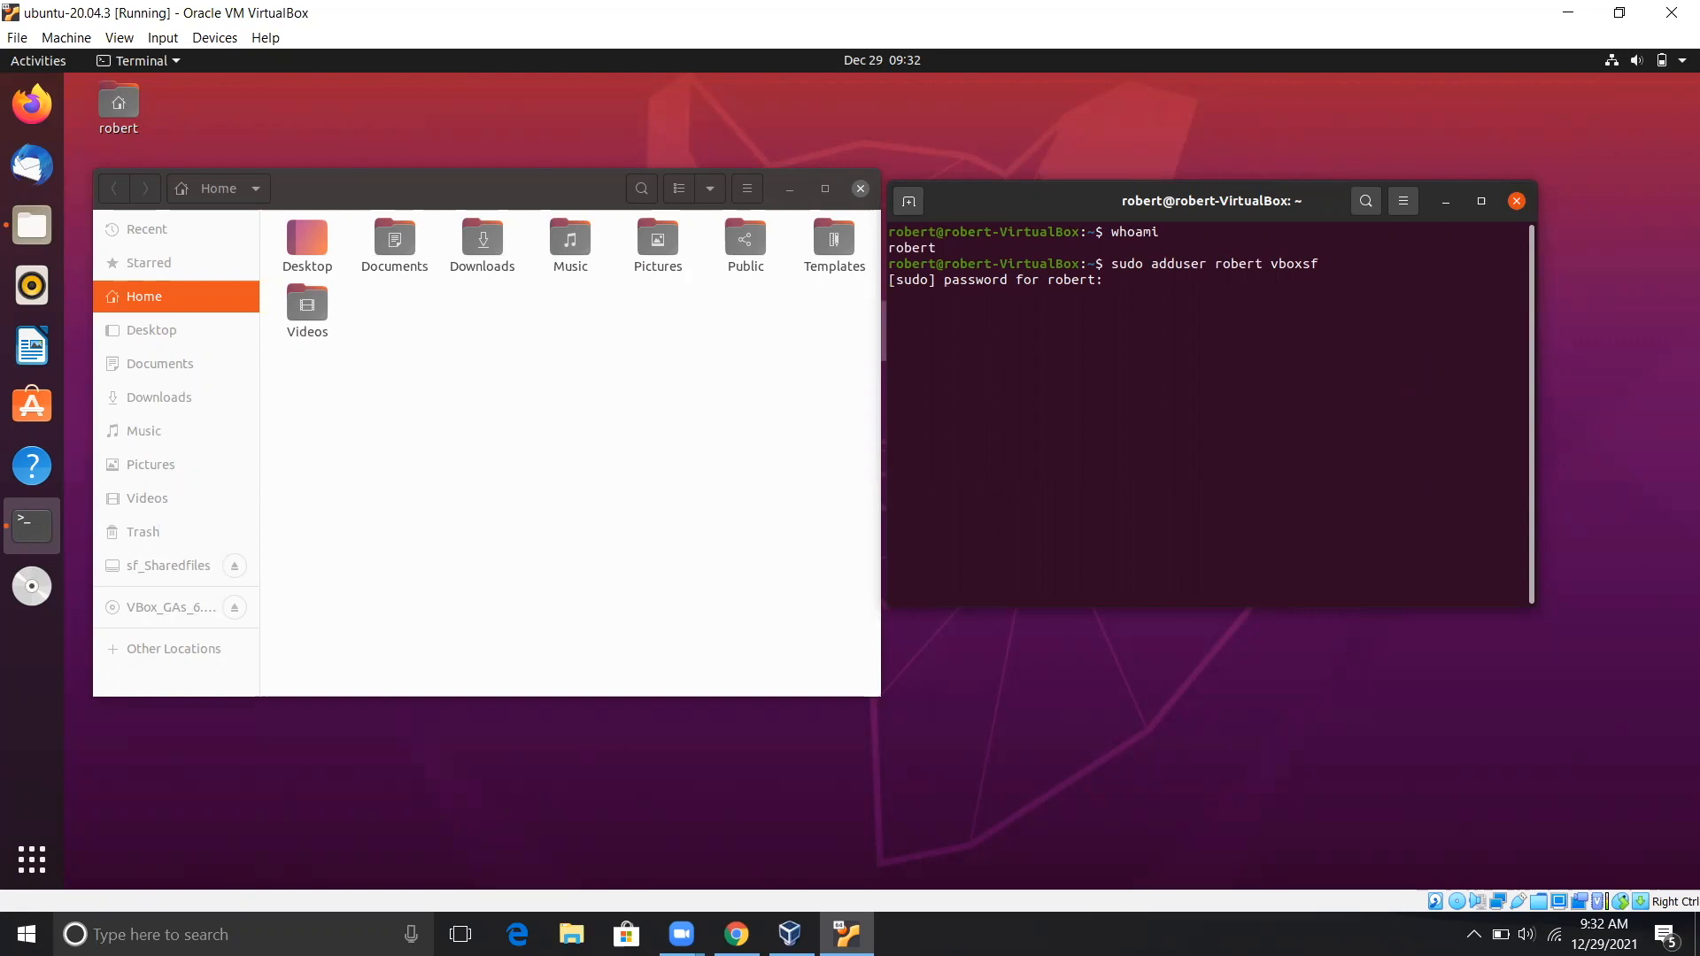
key("Return")
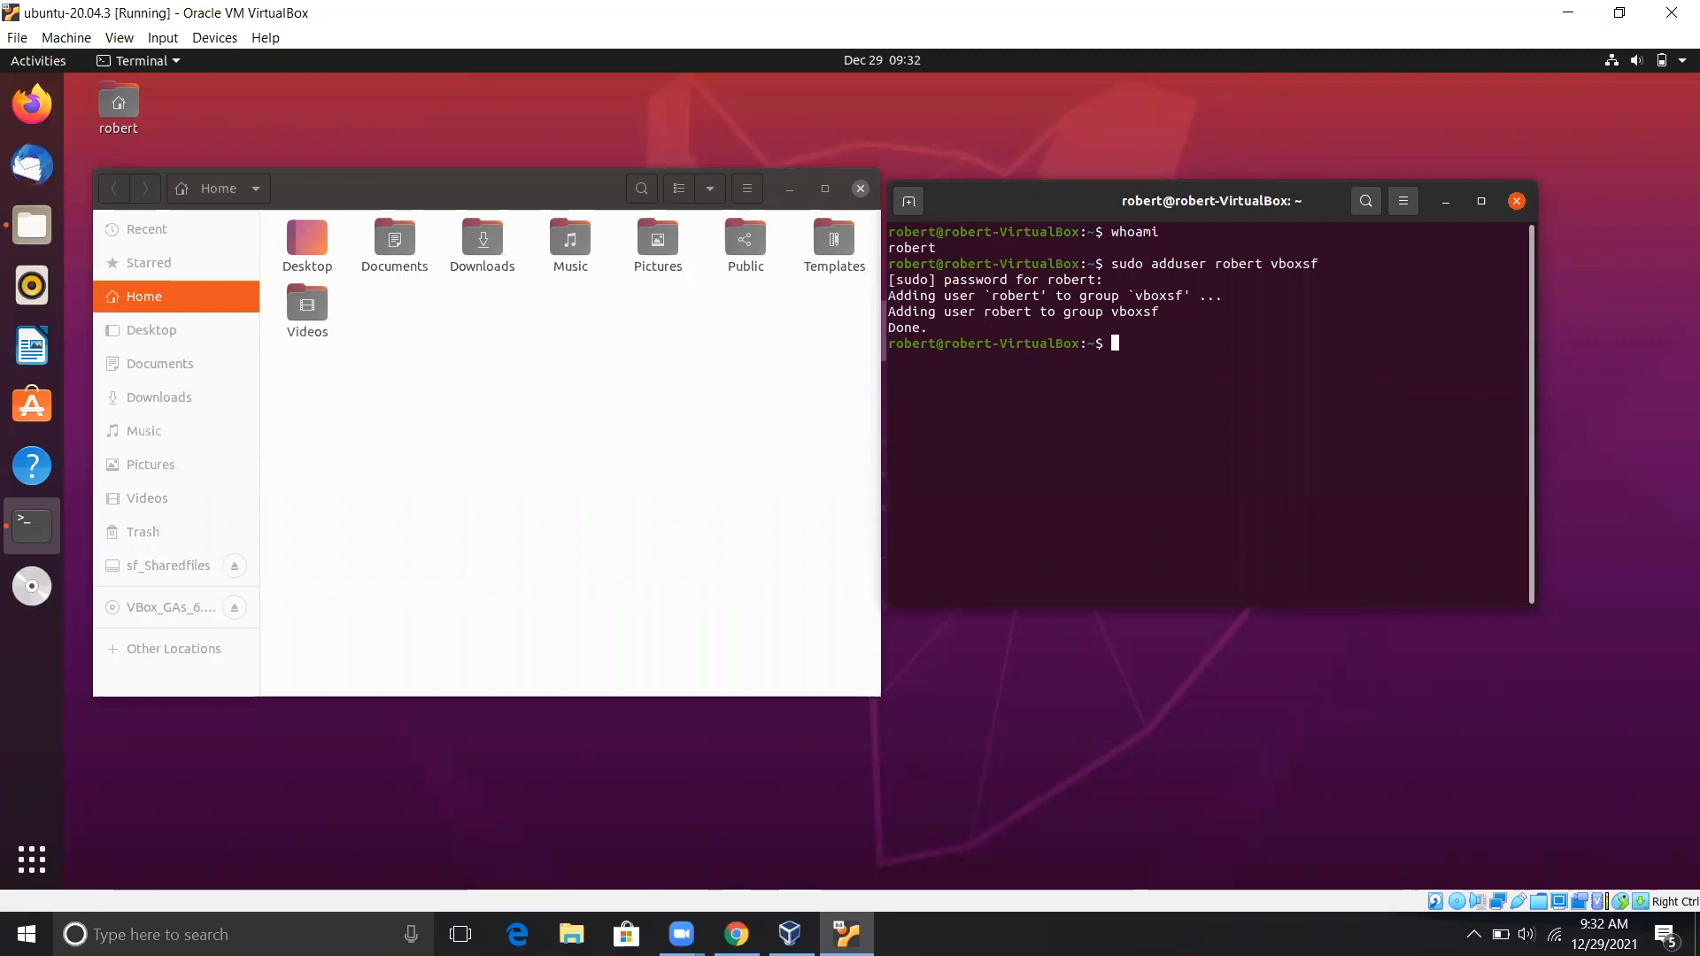
Close the terminal and file manager windows, and power off the Ubuntu guest
left_click(1516, 201)
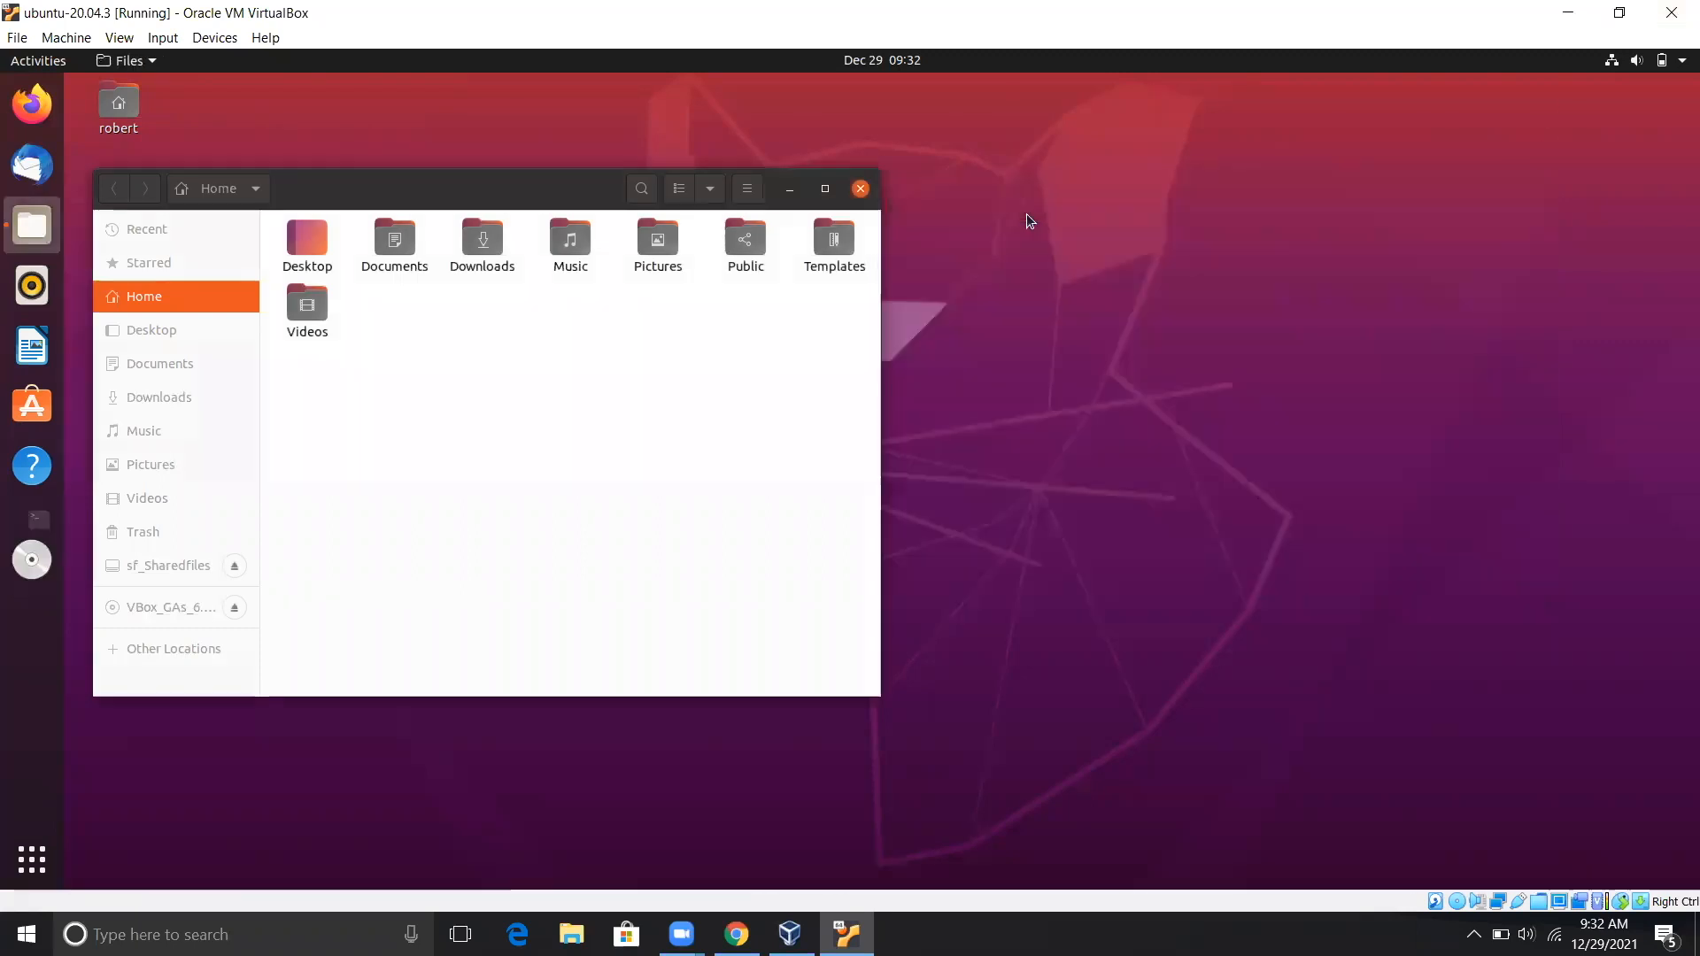
left_click(860, 189)
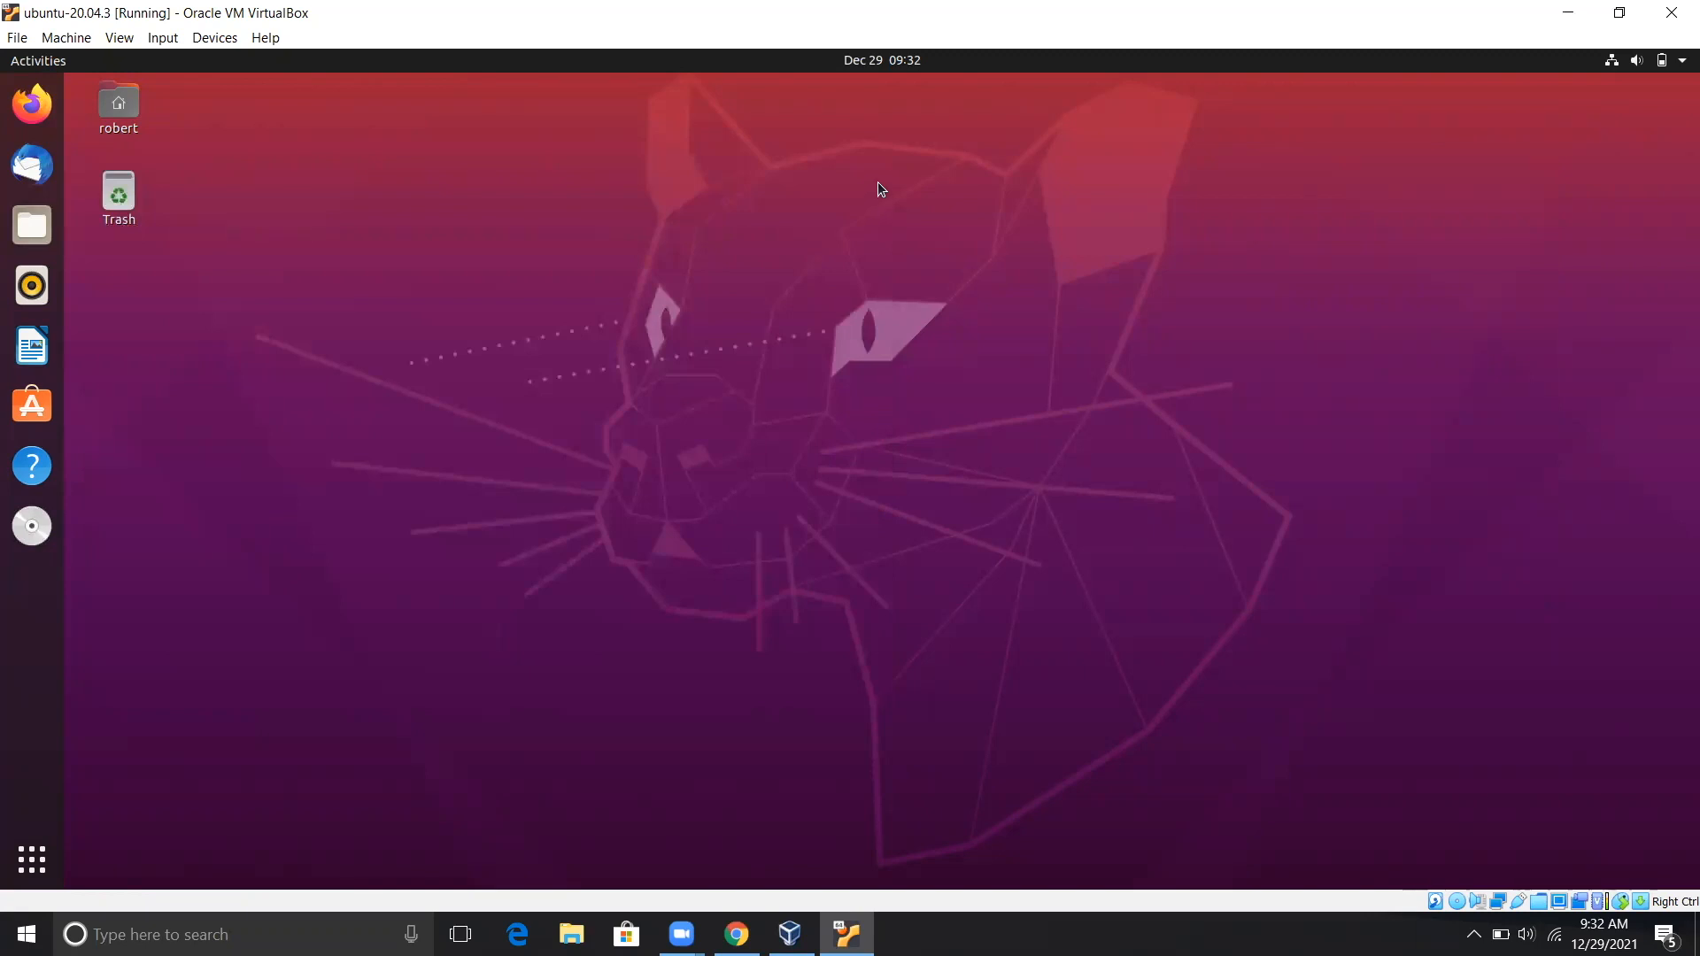
left_click(1649, 63)
left_click(1534, 272)
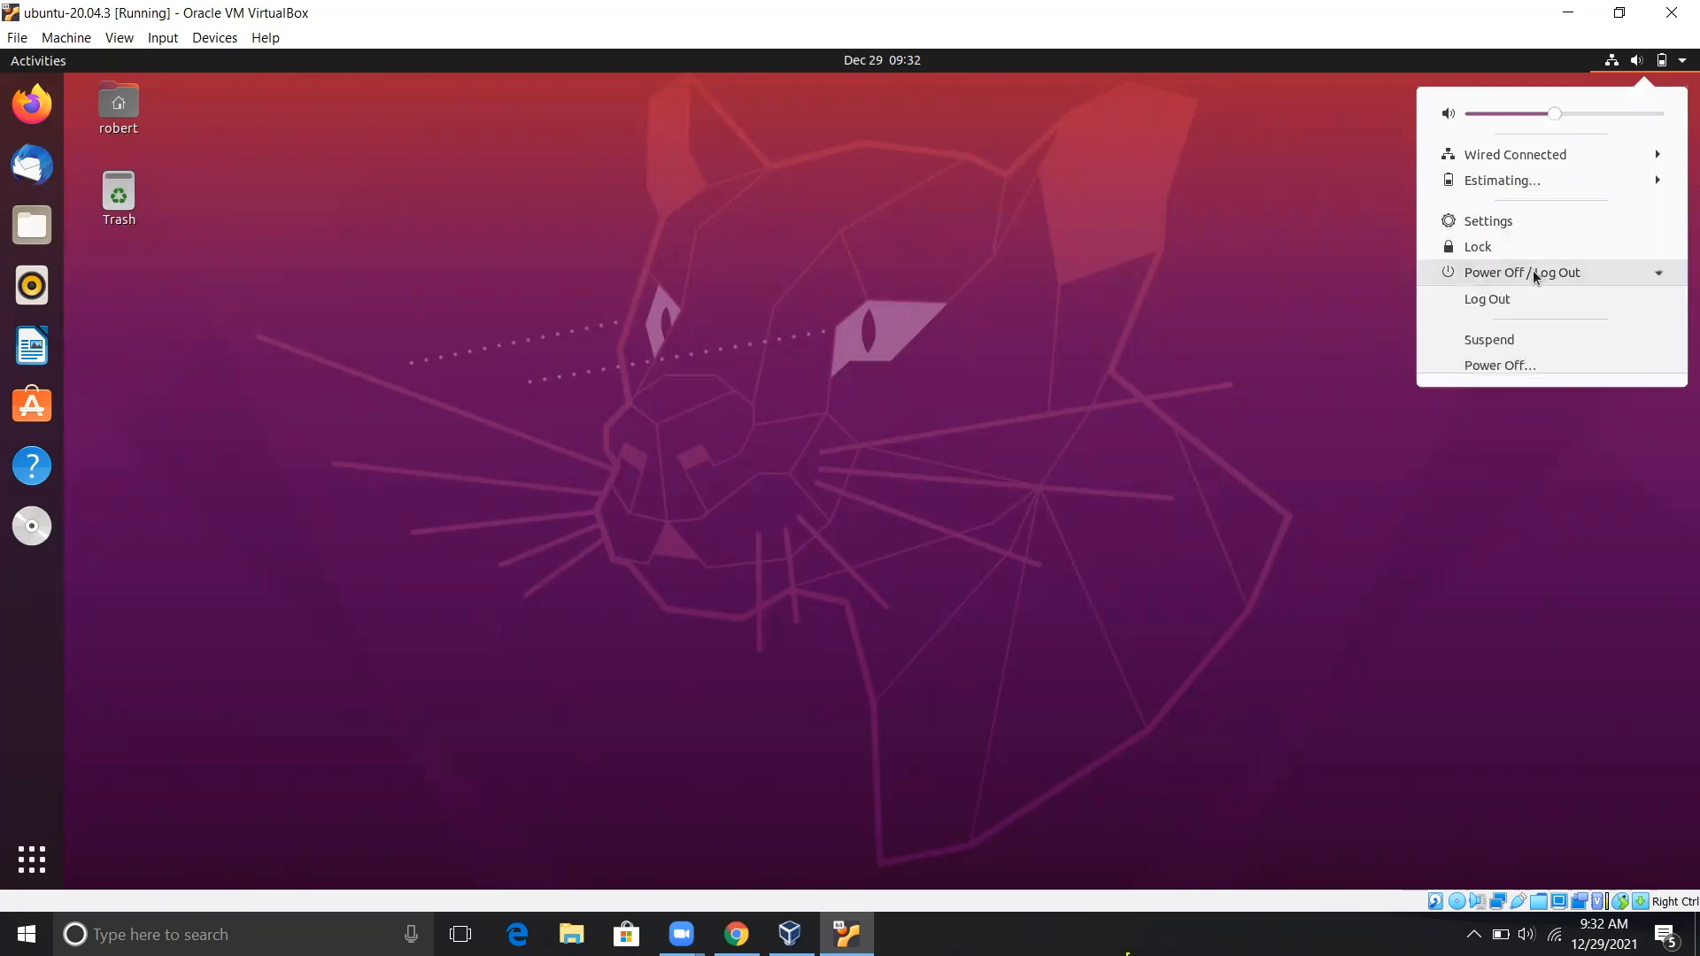
left_click(1479, 363)
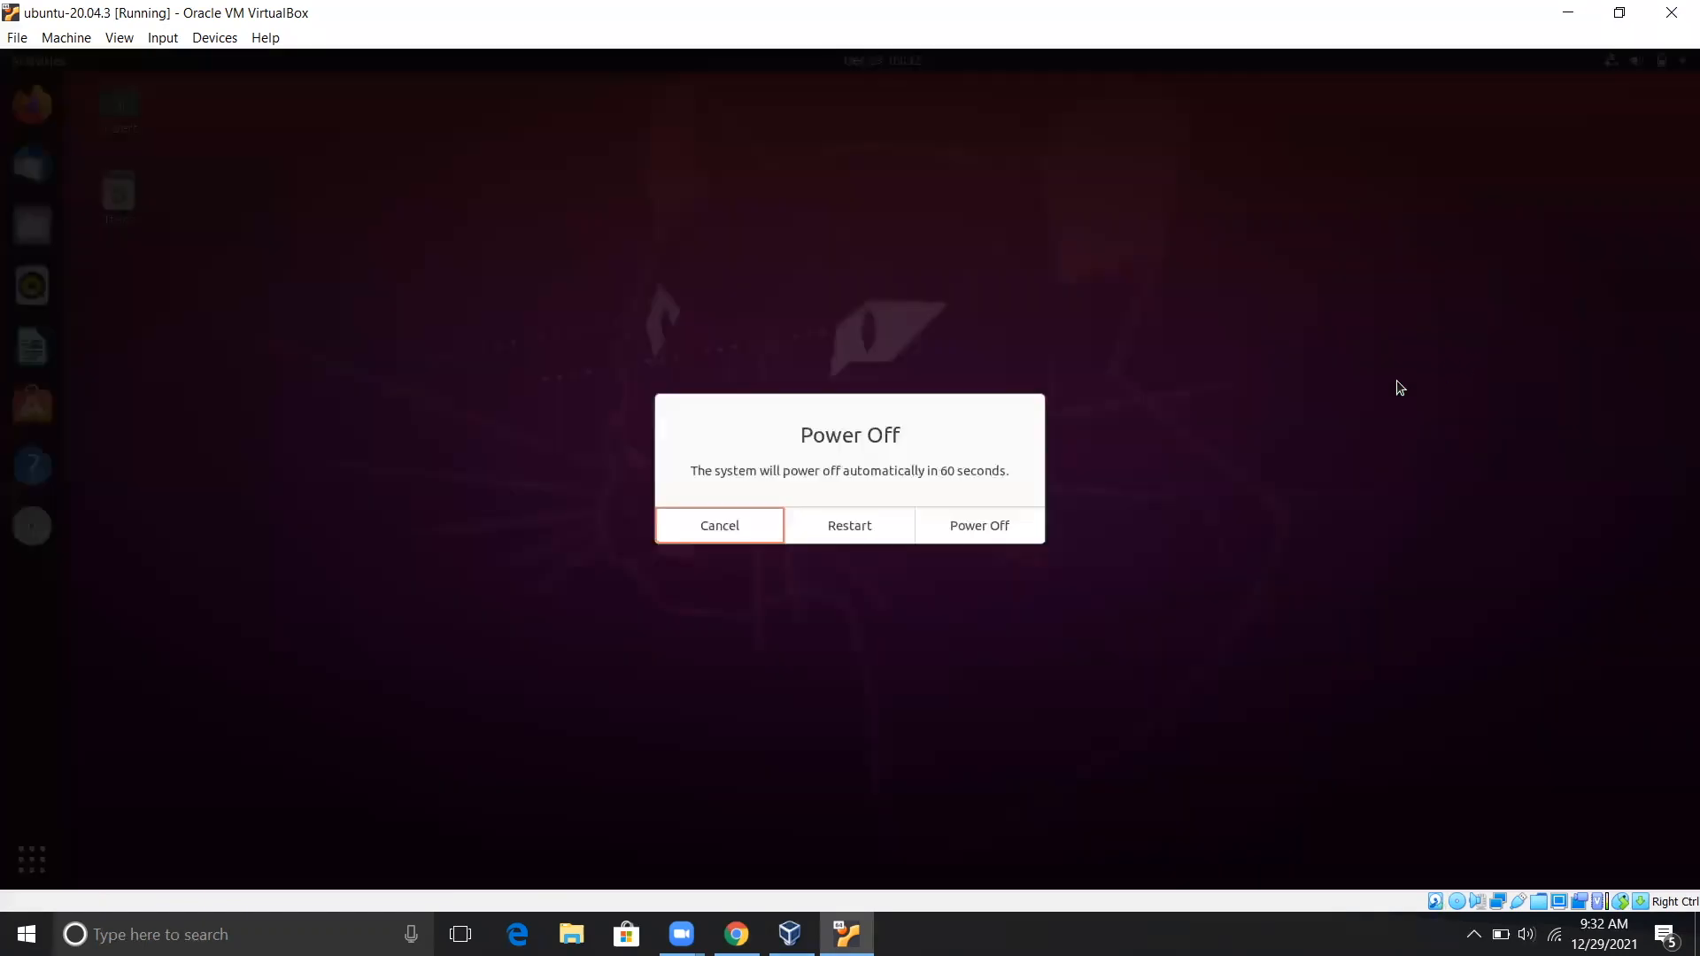
left_click(937, 529)
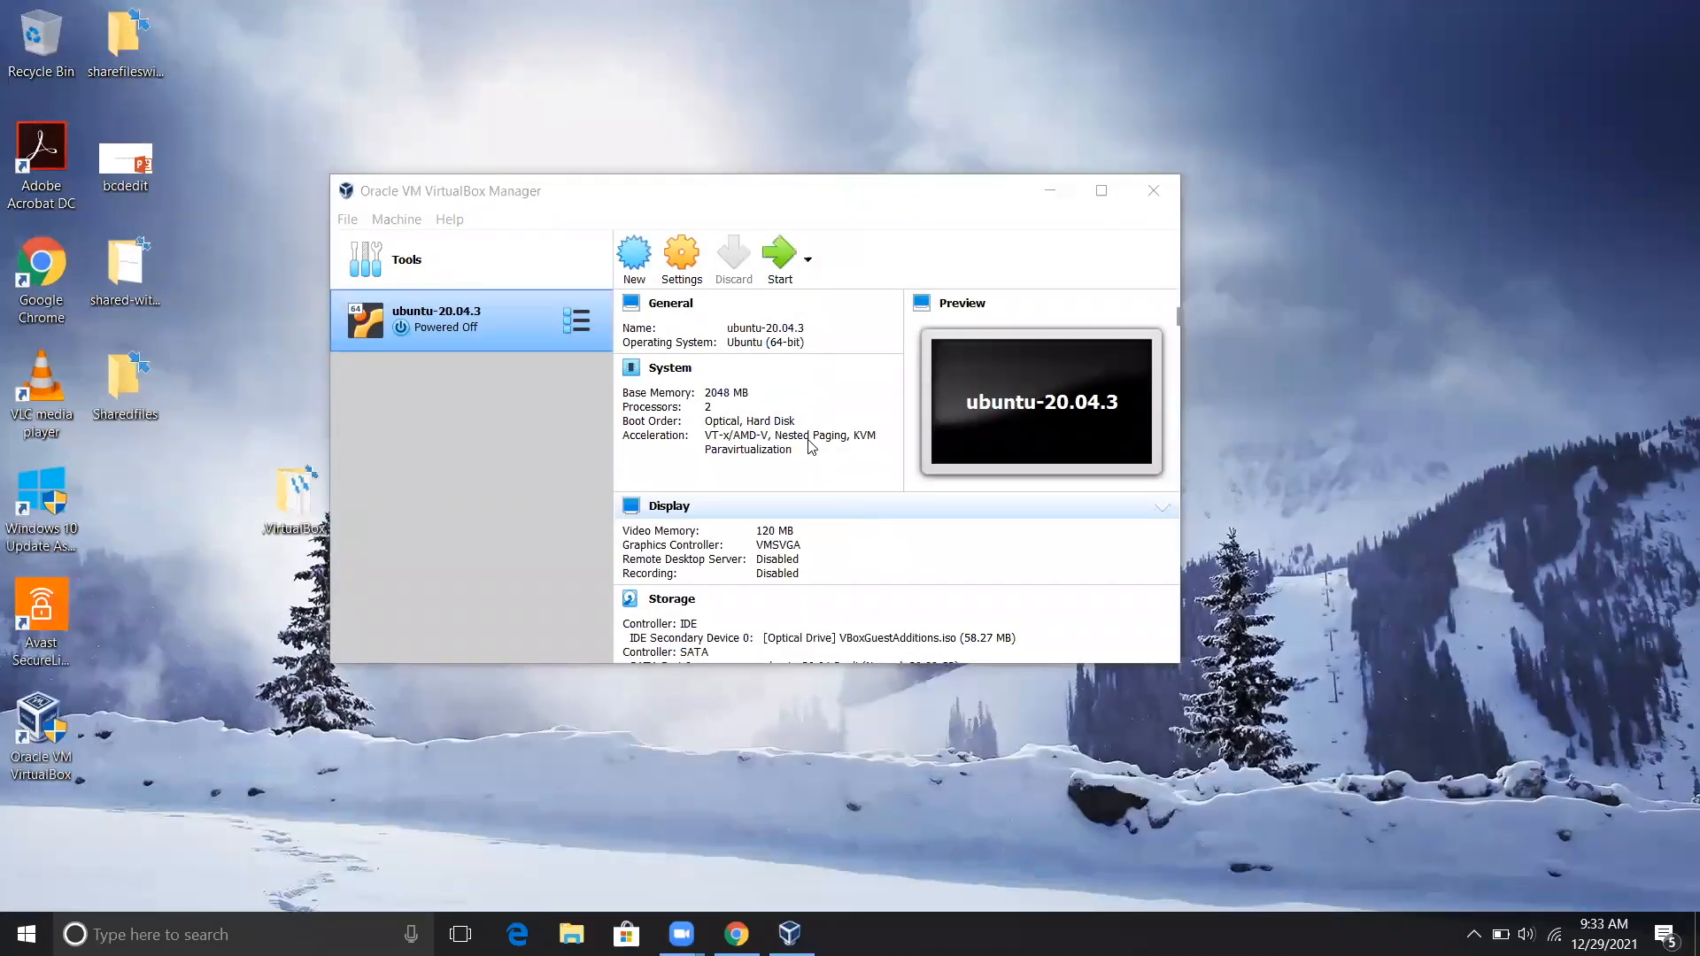
Start the ubuntu-20.04.3 virtual machine again, log in with the account password, and dismiss both VirtualBox notifications
left_click(781, 255)
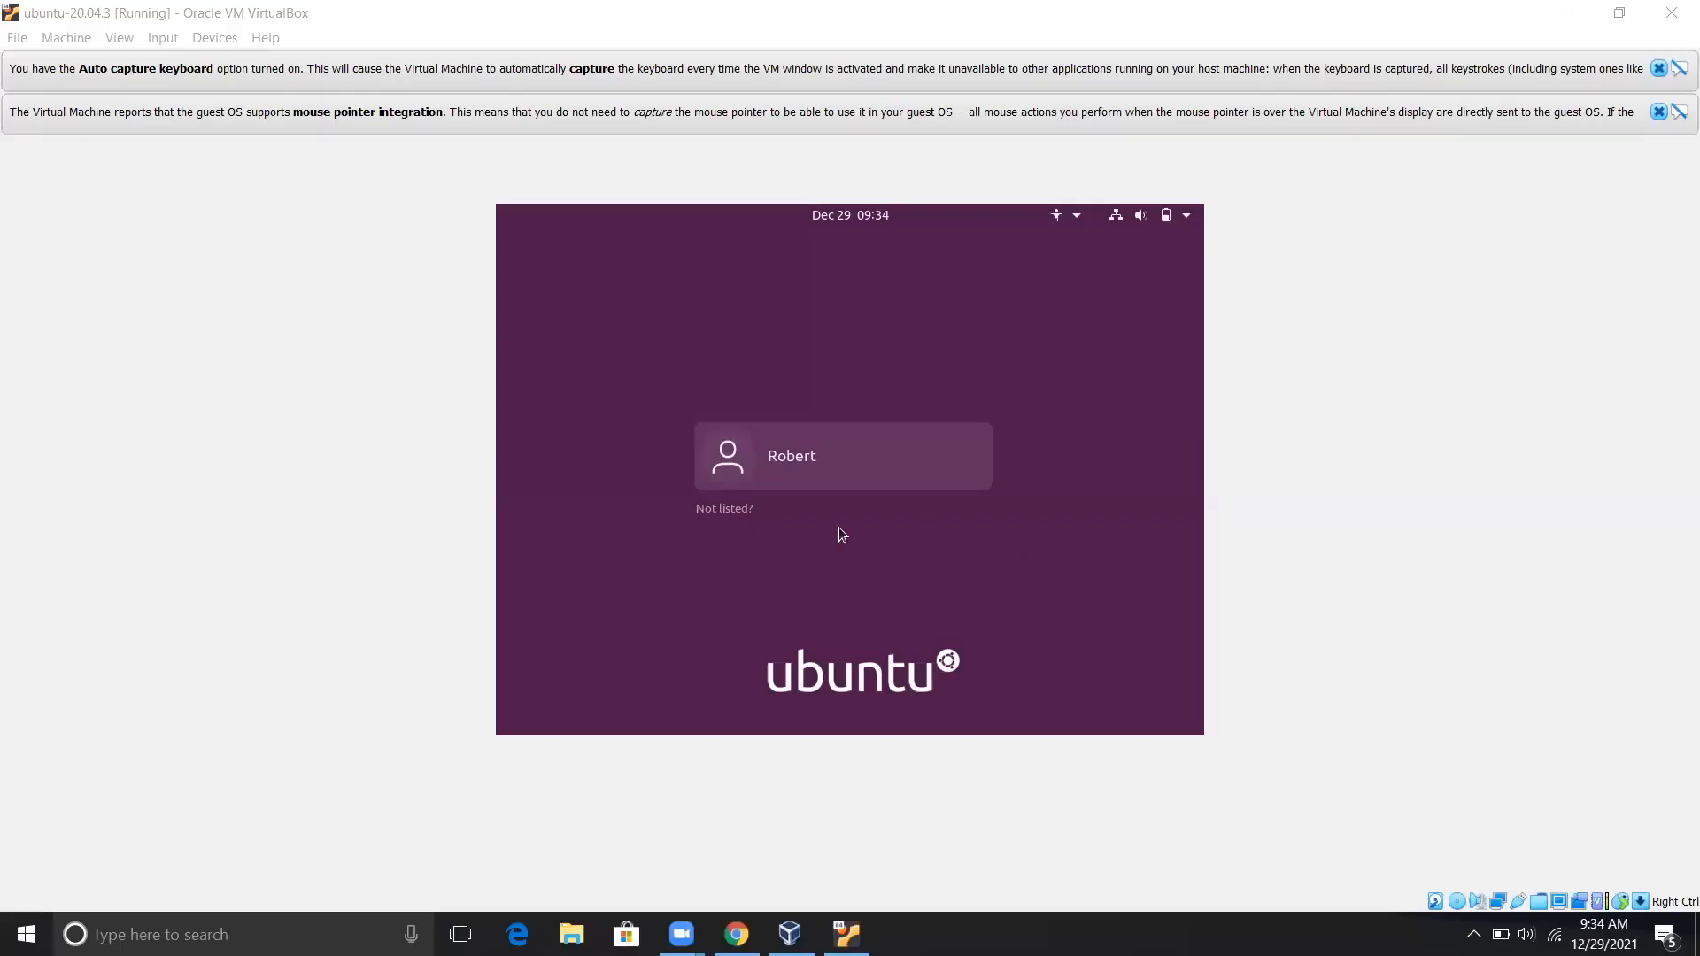
left_click(793, 511)
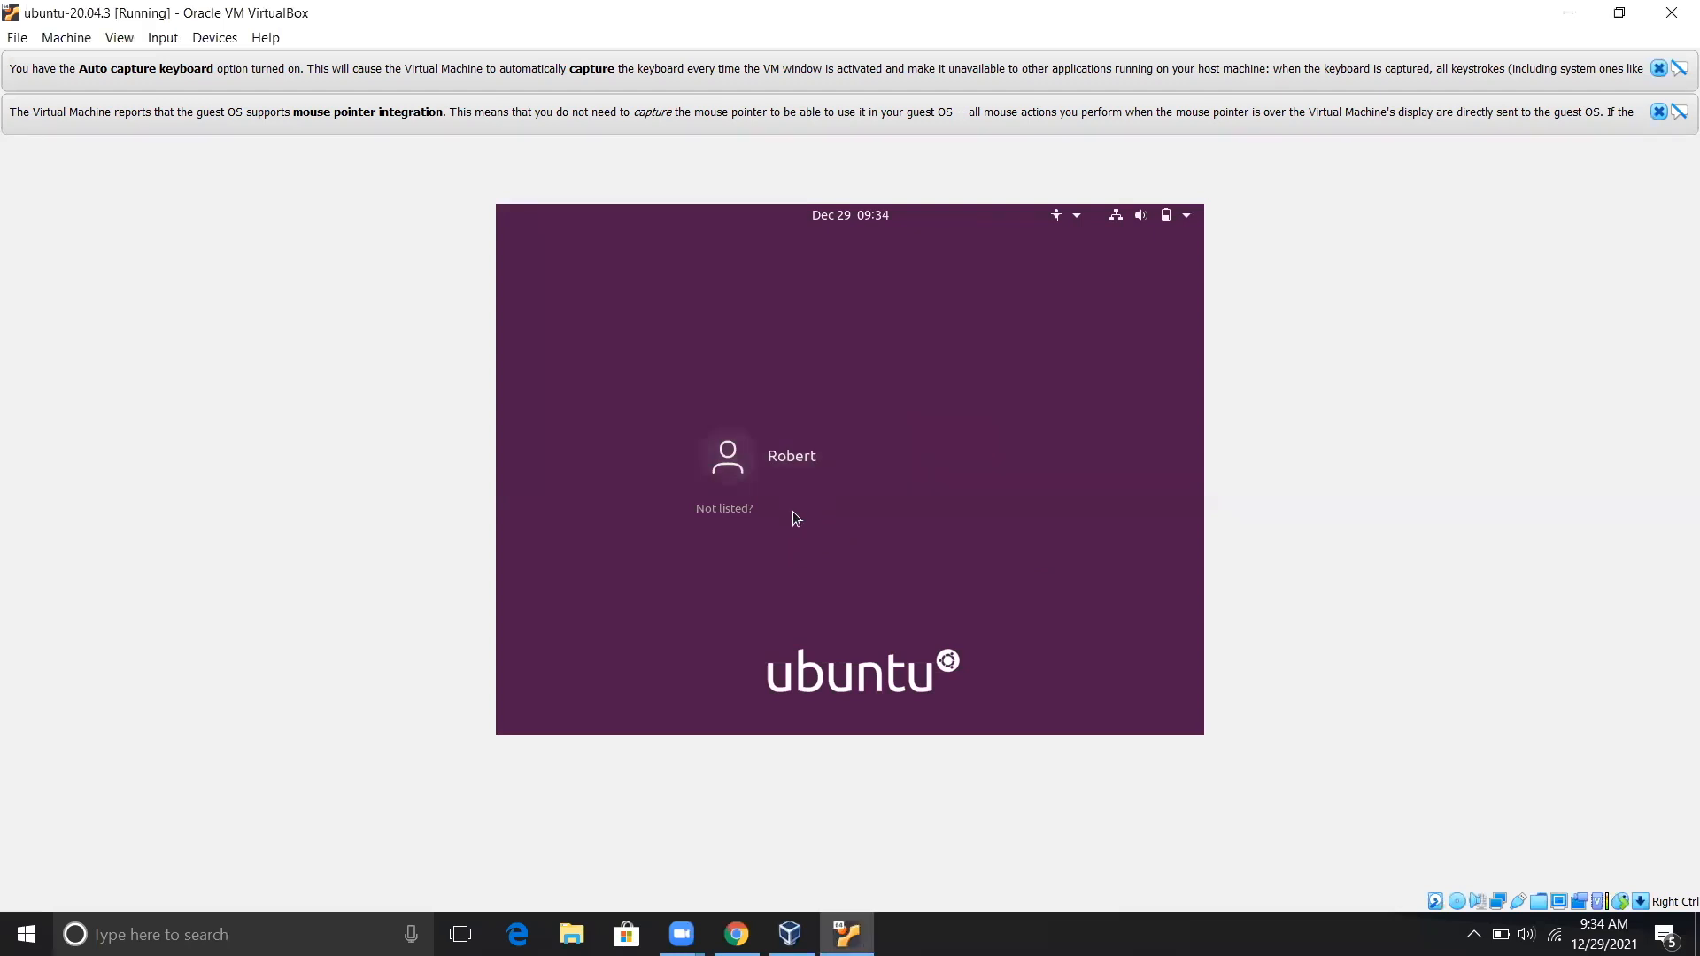
left_click(774, 460)
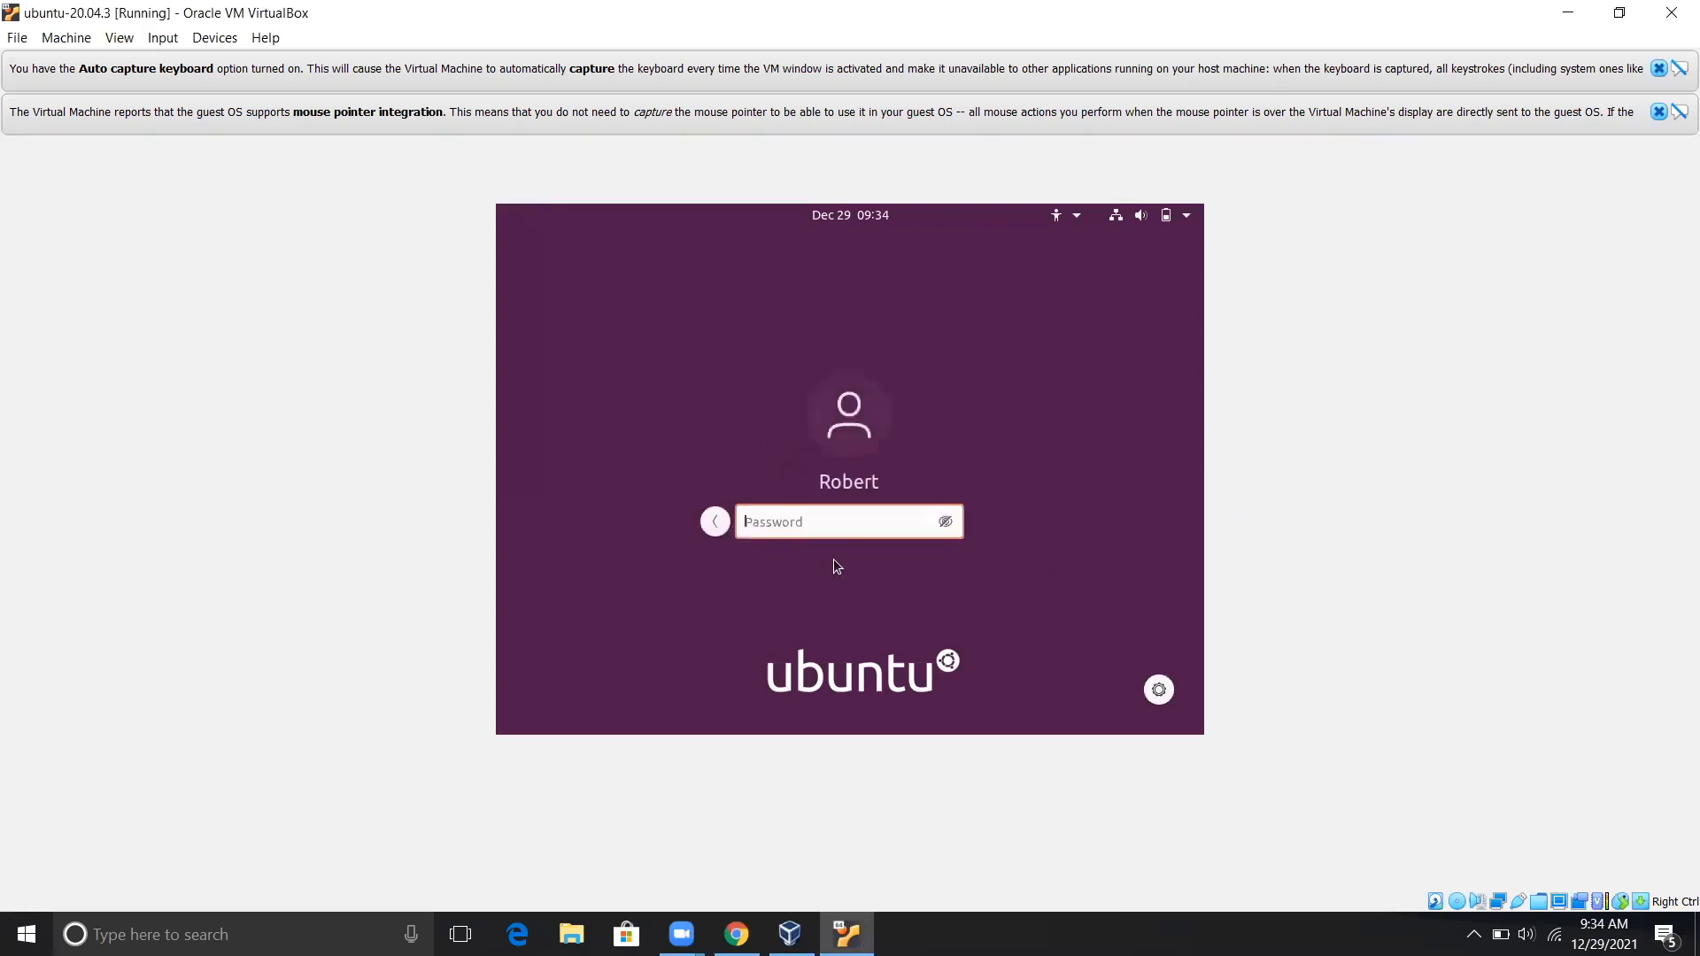
type("••••••••••")
key("Return")
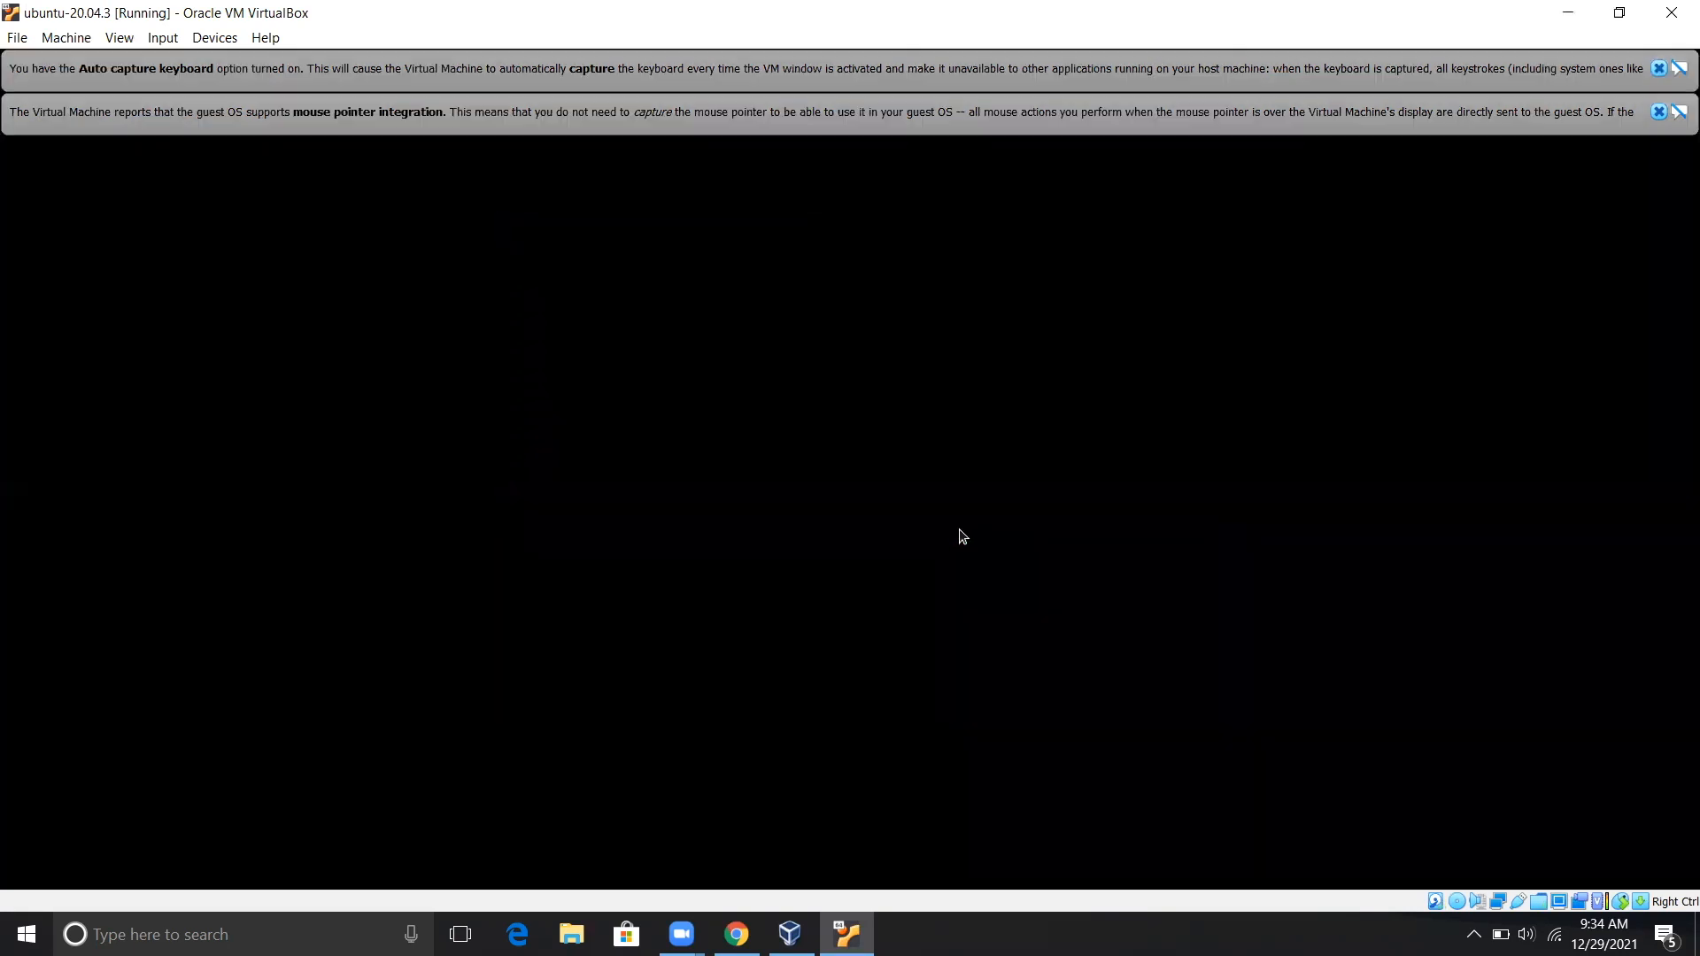
left_click(1658, 111)
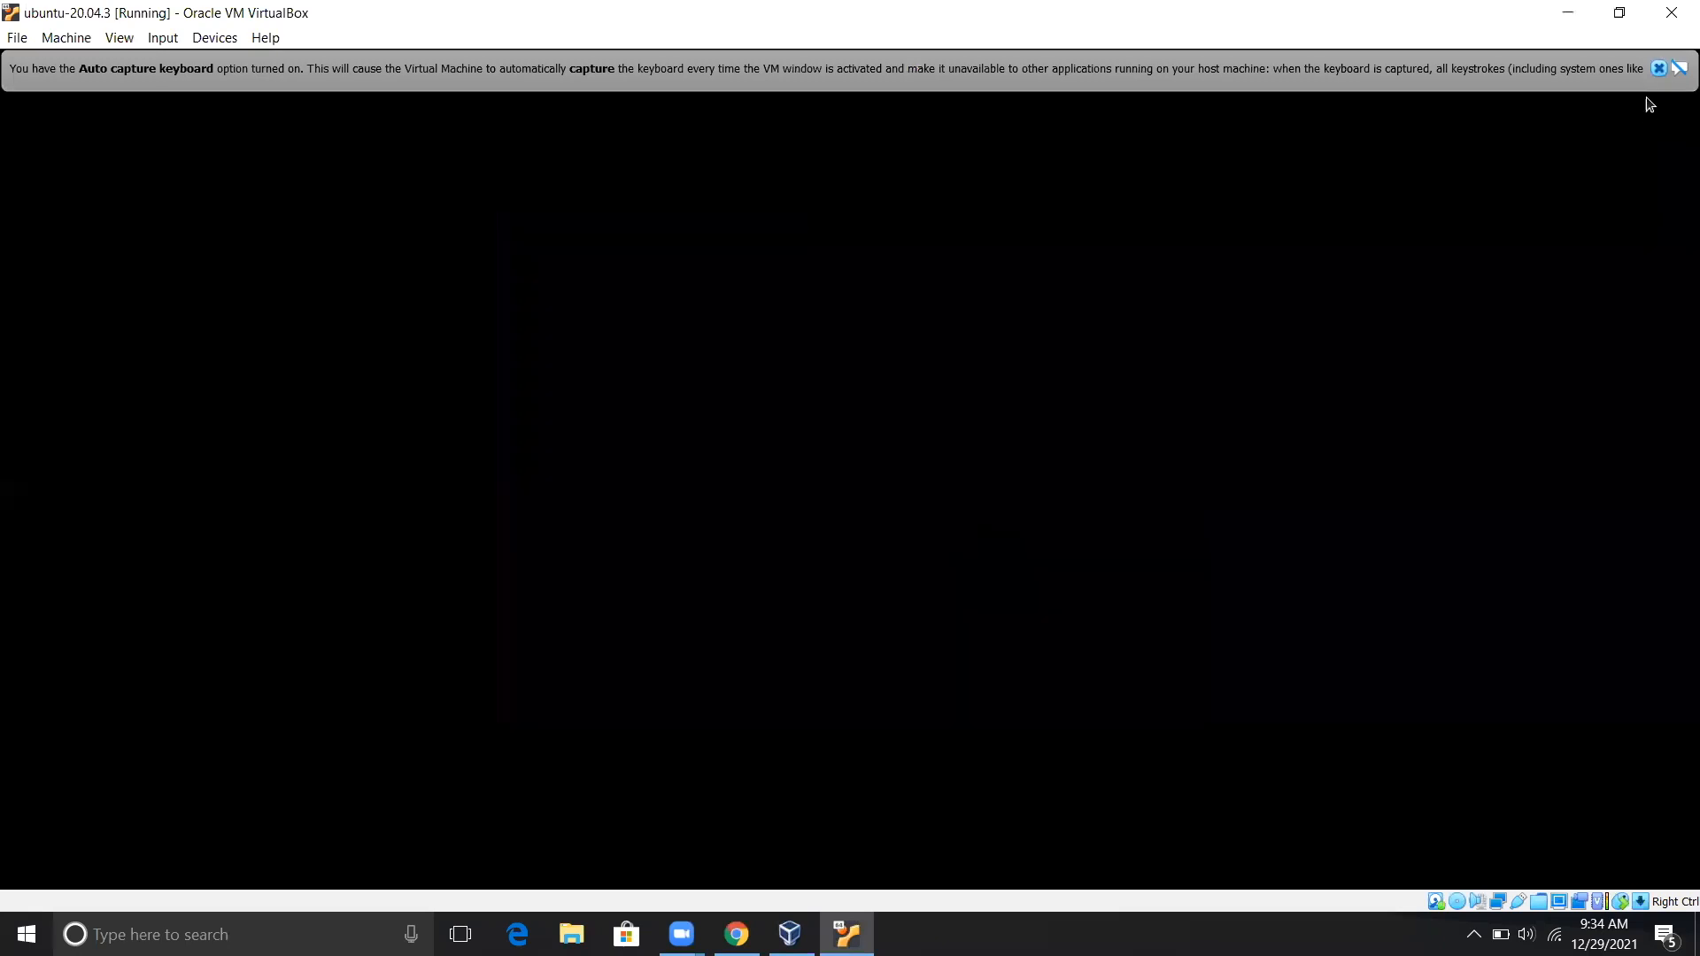
left_click(1658, 68)
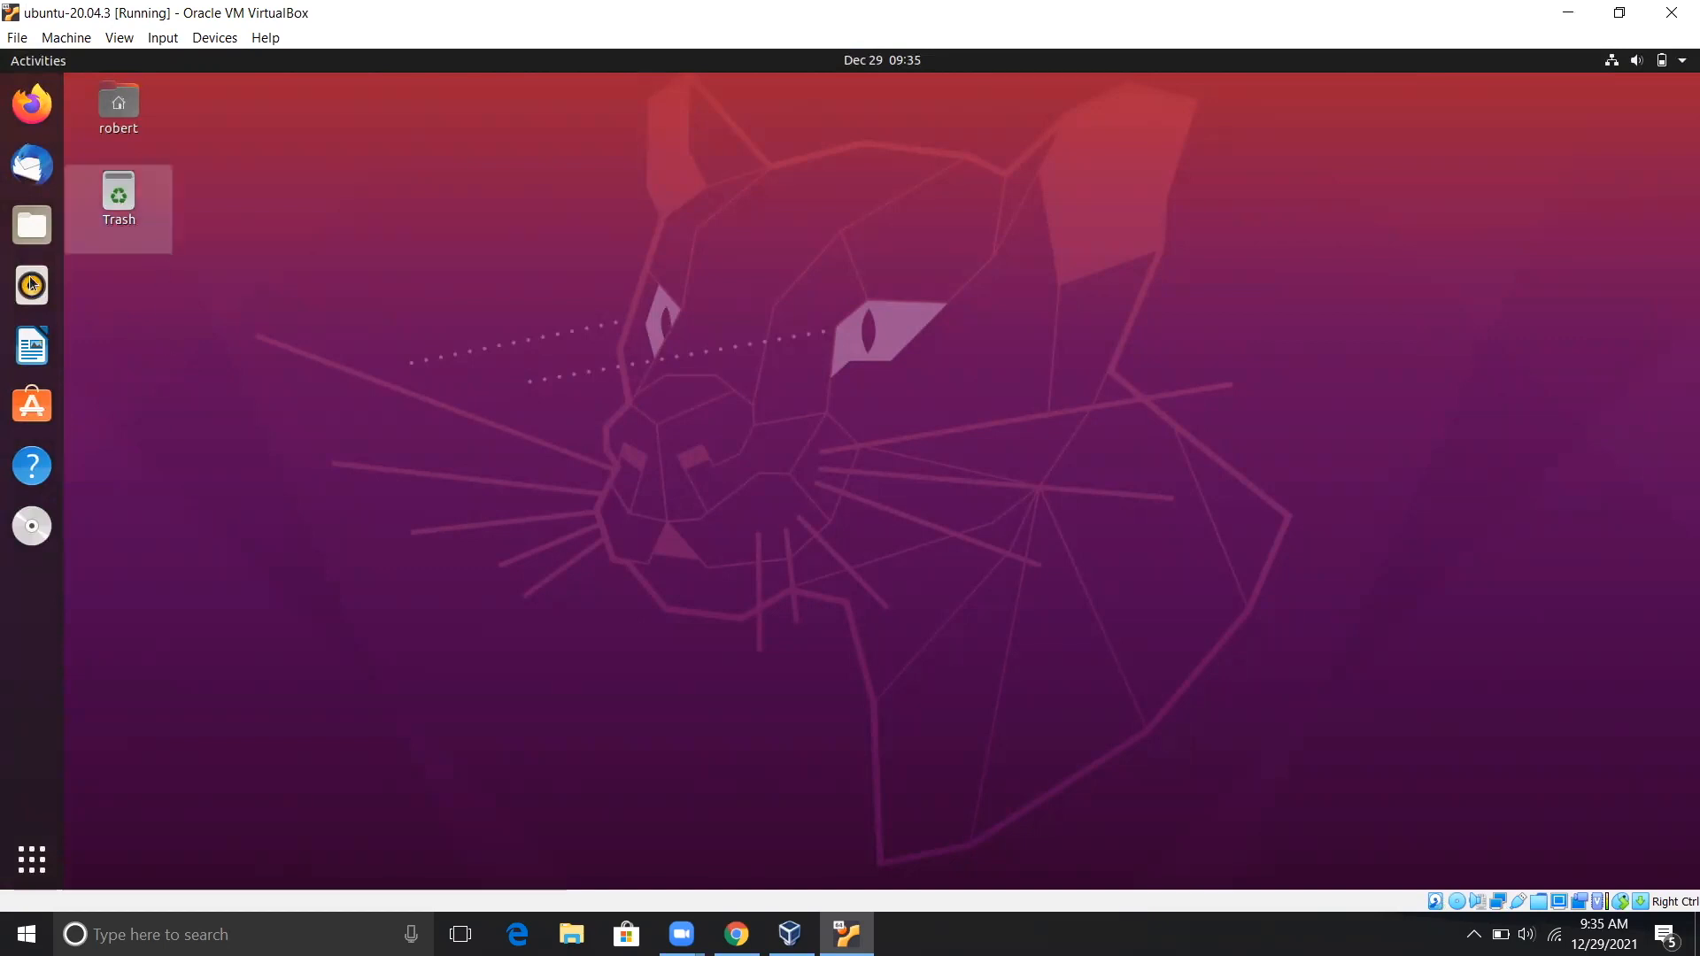
Open the sf_Sharedfiles share in the Ubuntu file manager and create a folder named TOtest in it
left_click(39, 235)
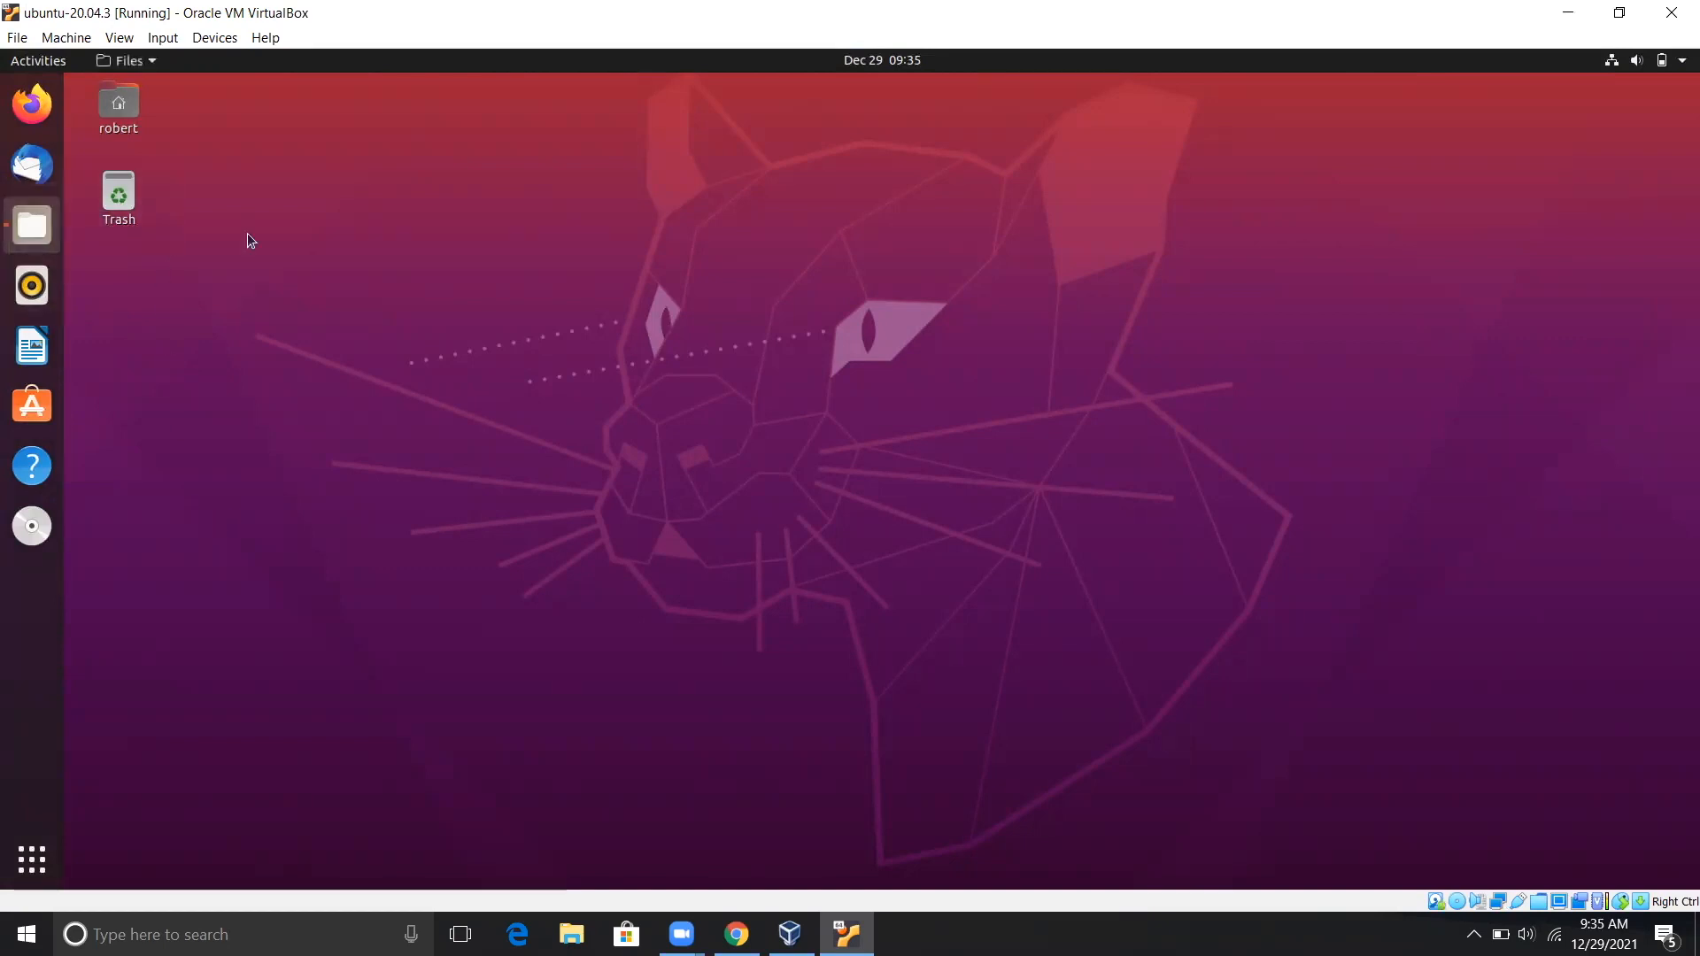
left_click(146, 567)
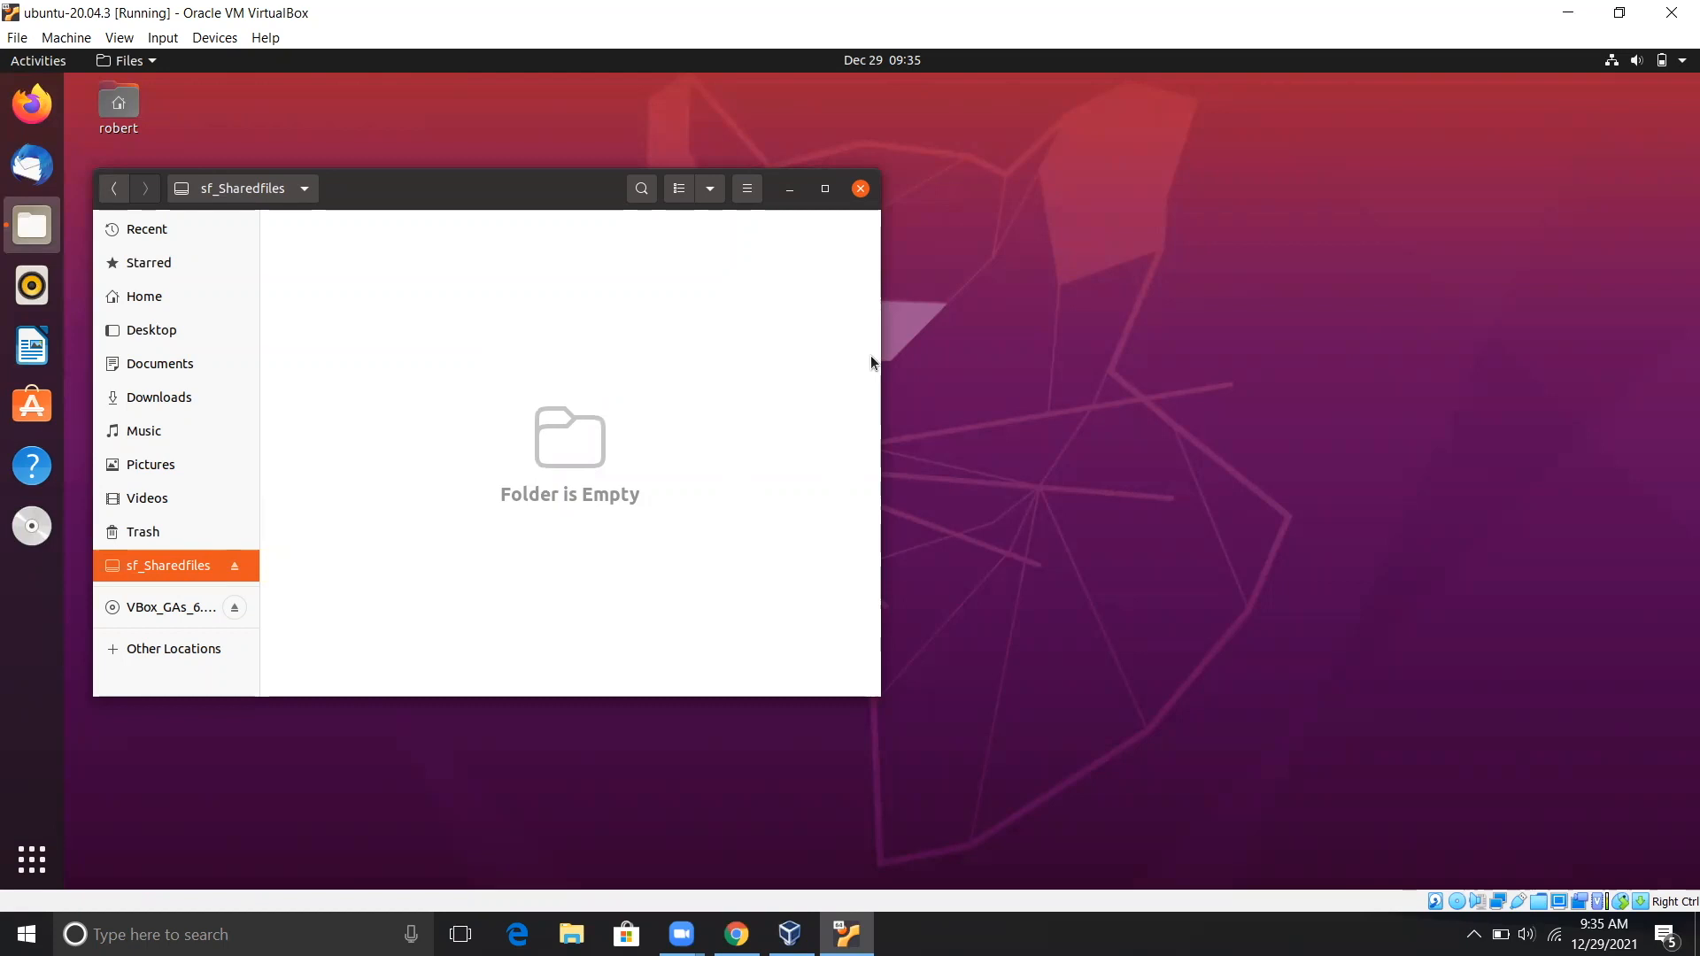
right_click(424, 339)
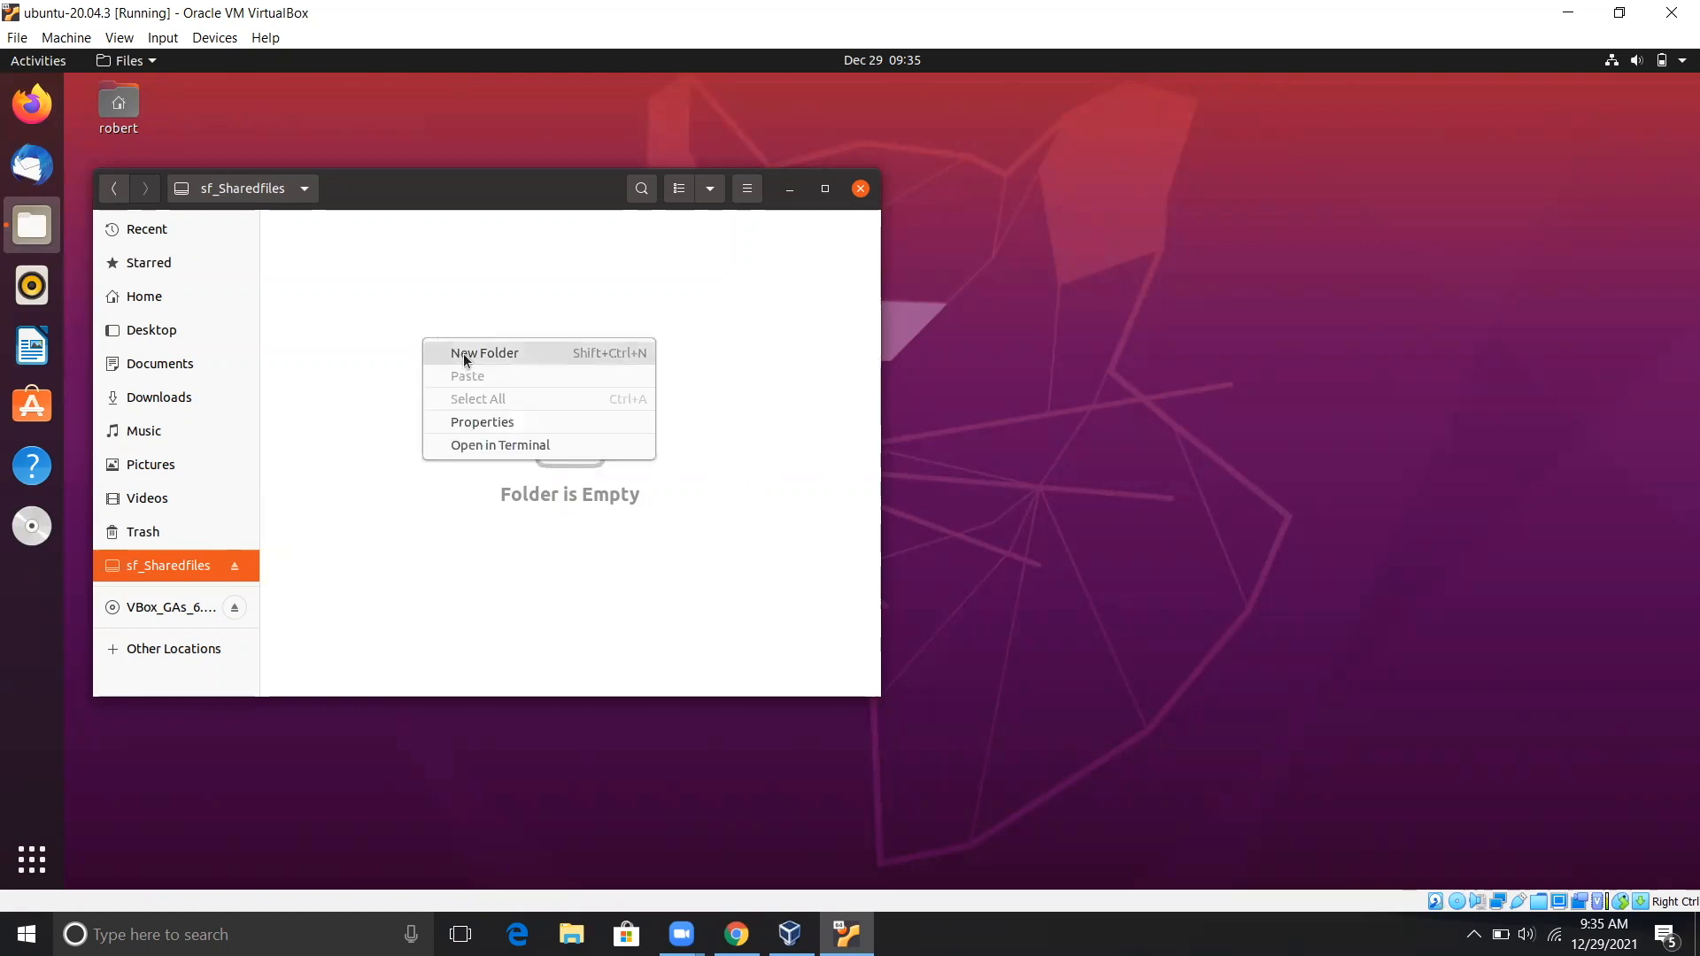
left_click(464, 357)
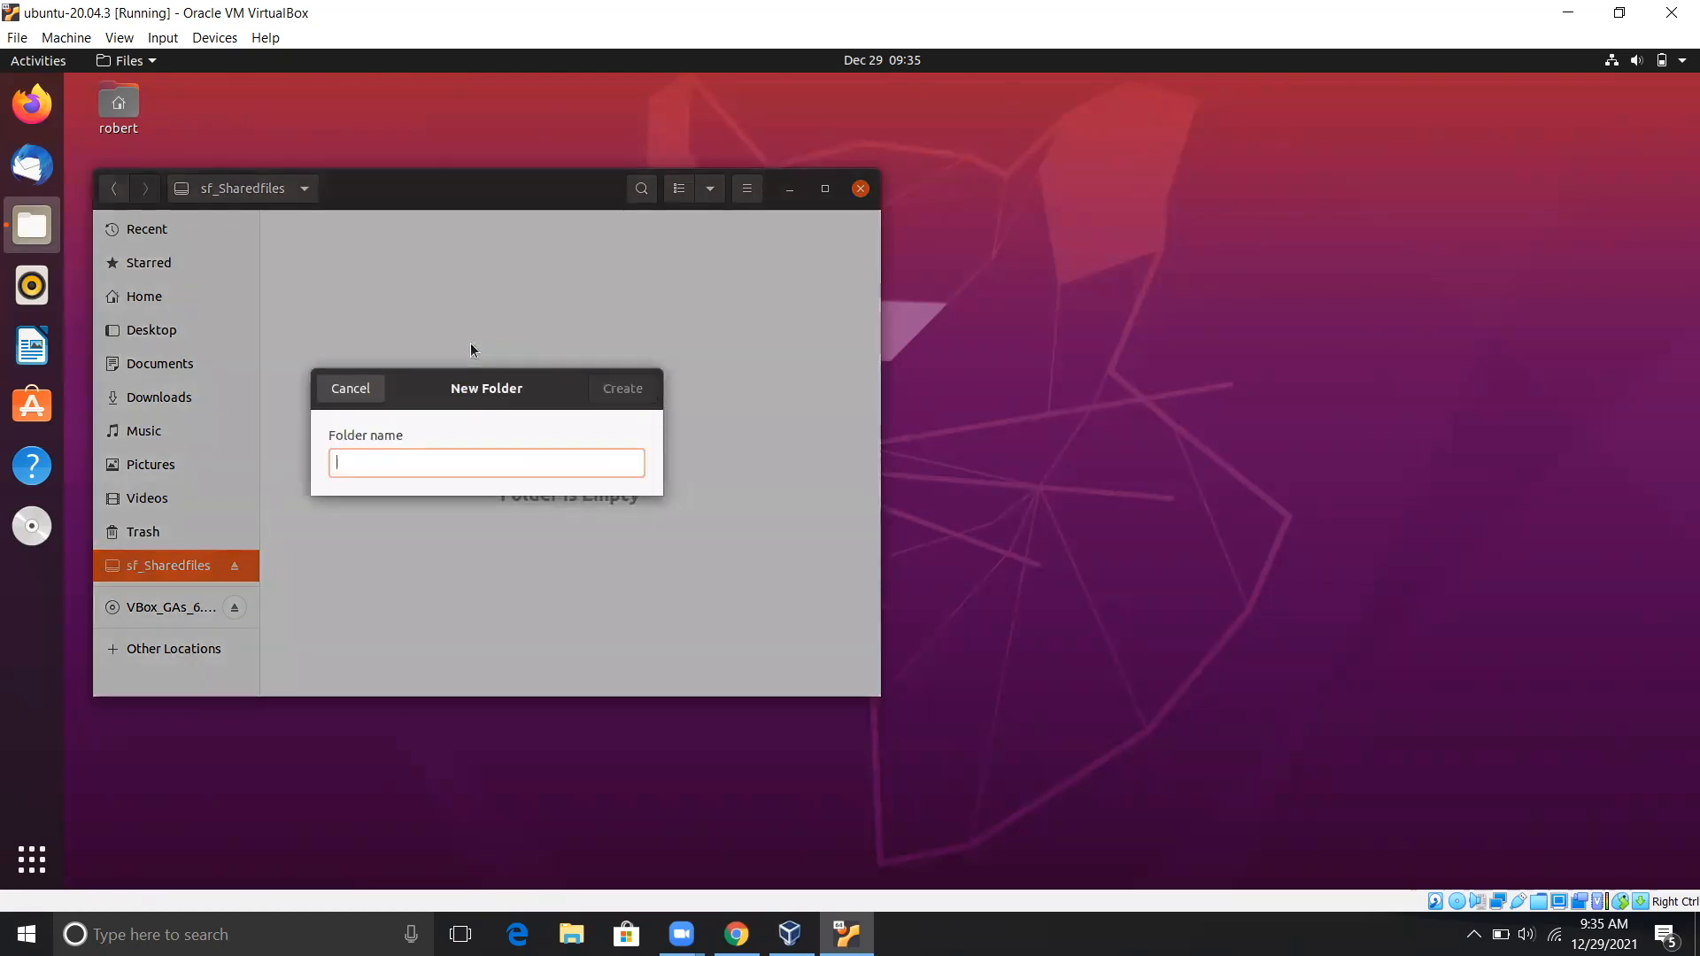
type("TOtest")
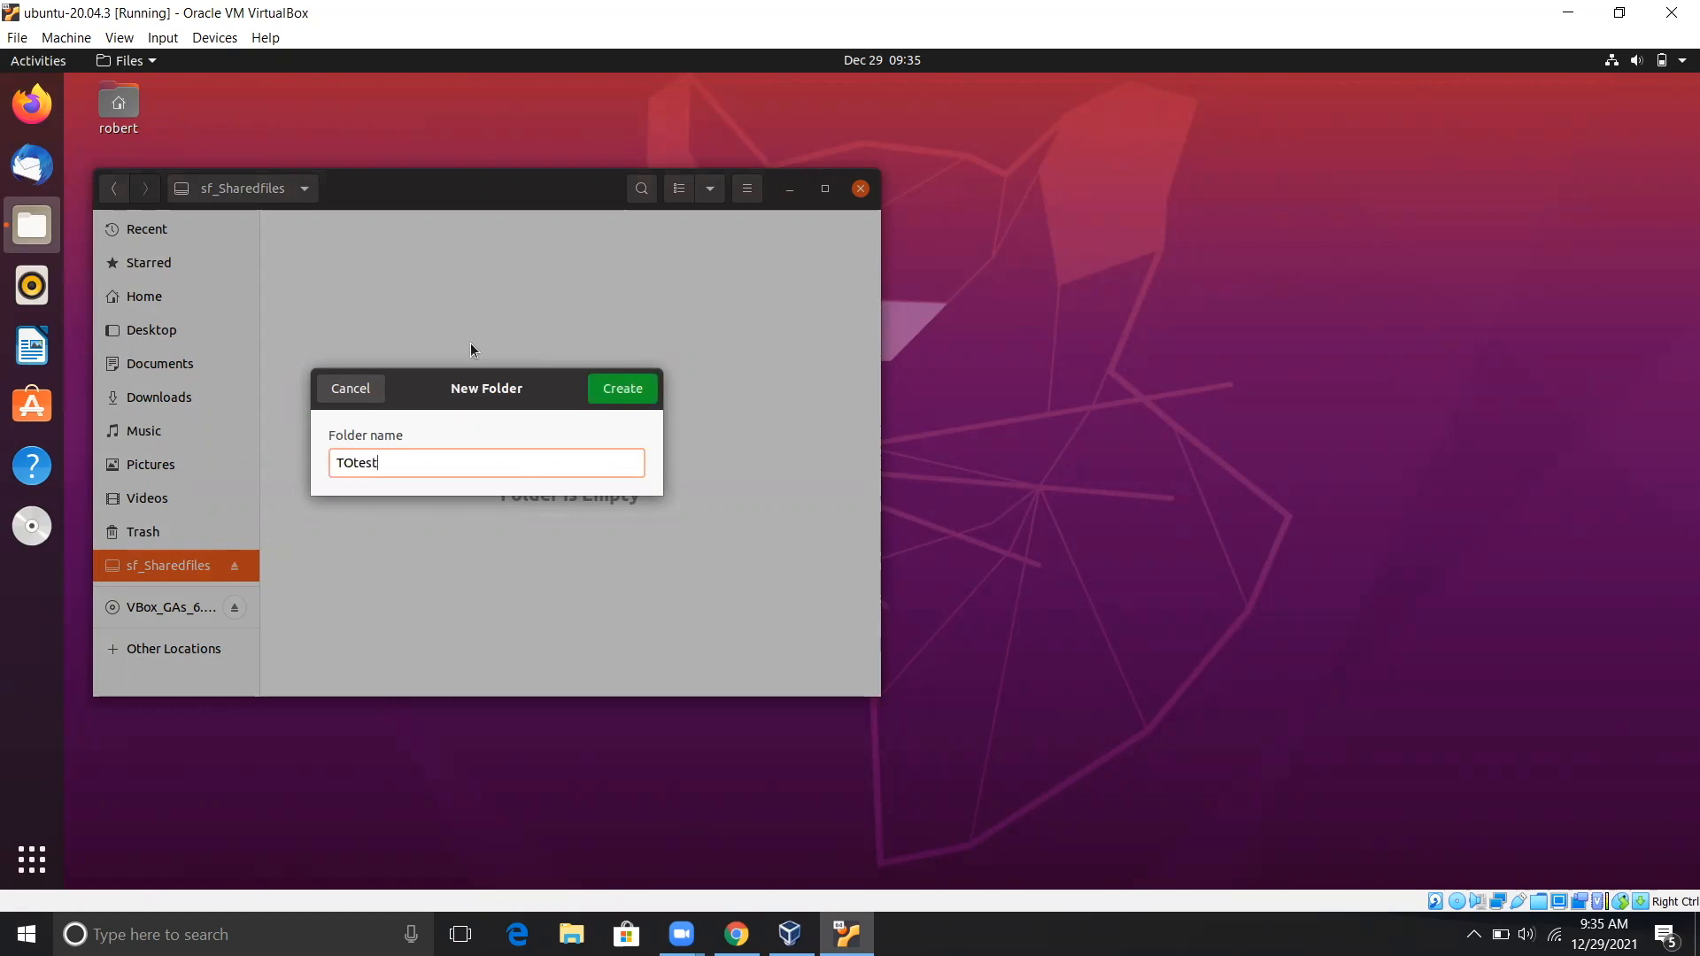
left_click(619, 390)
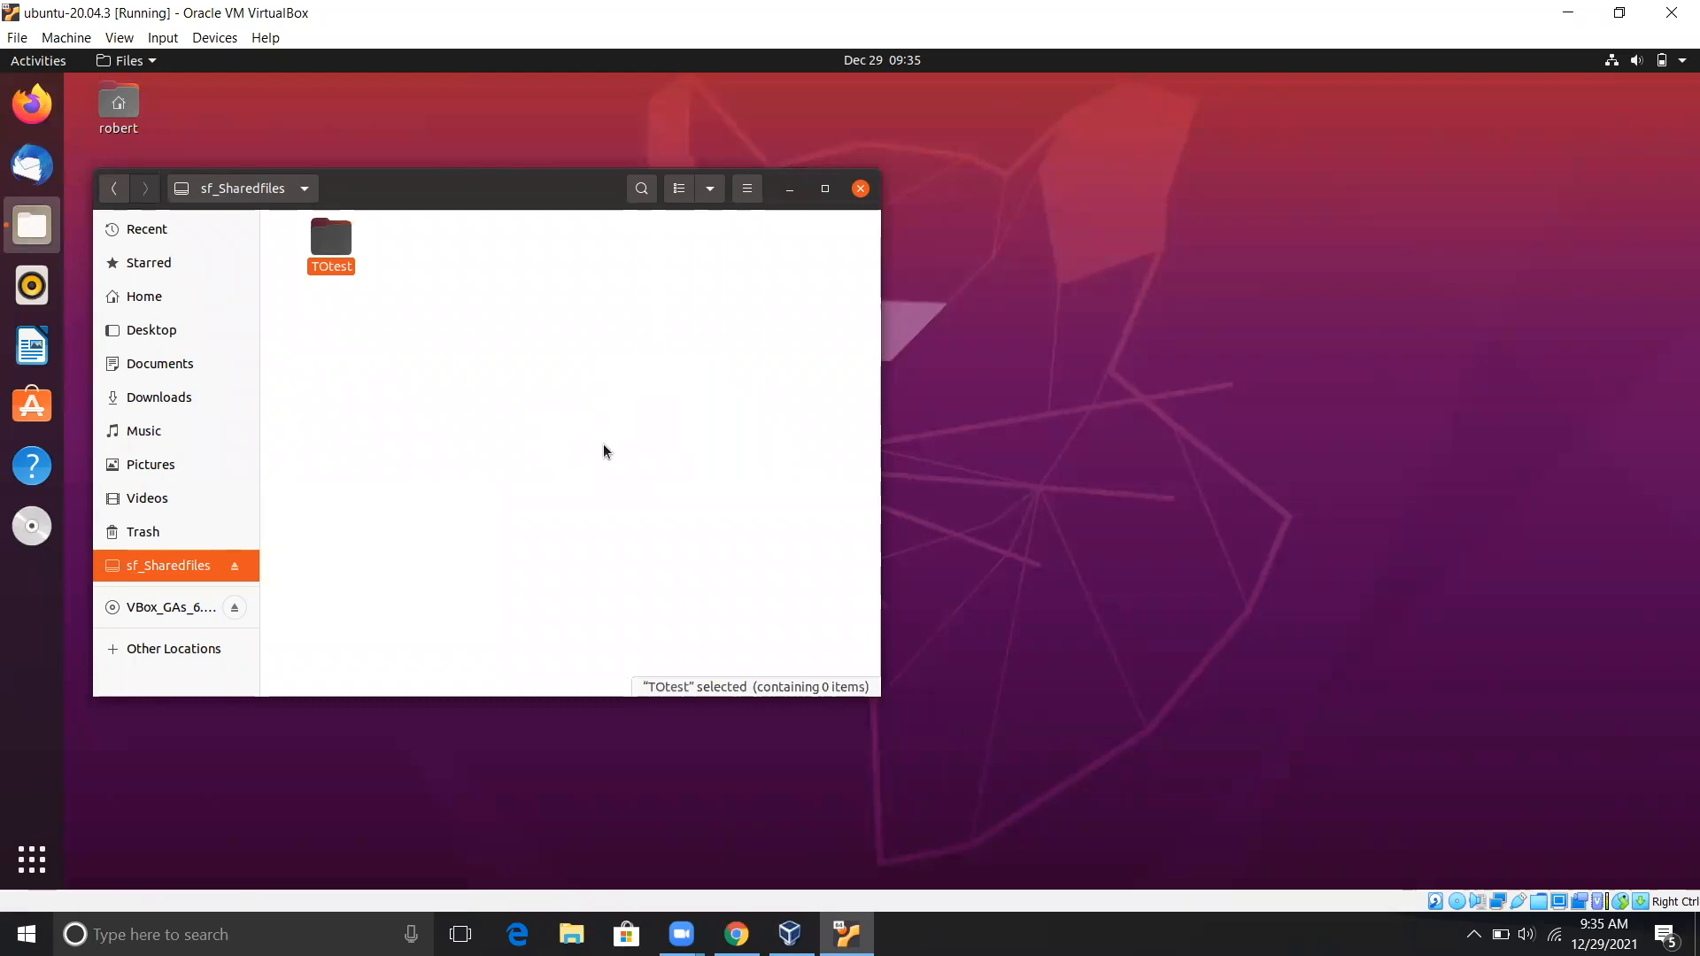
left_click(620, 461)
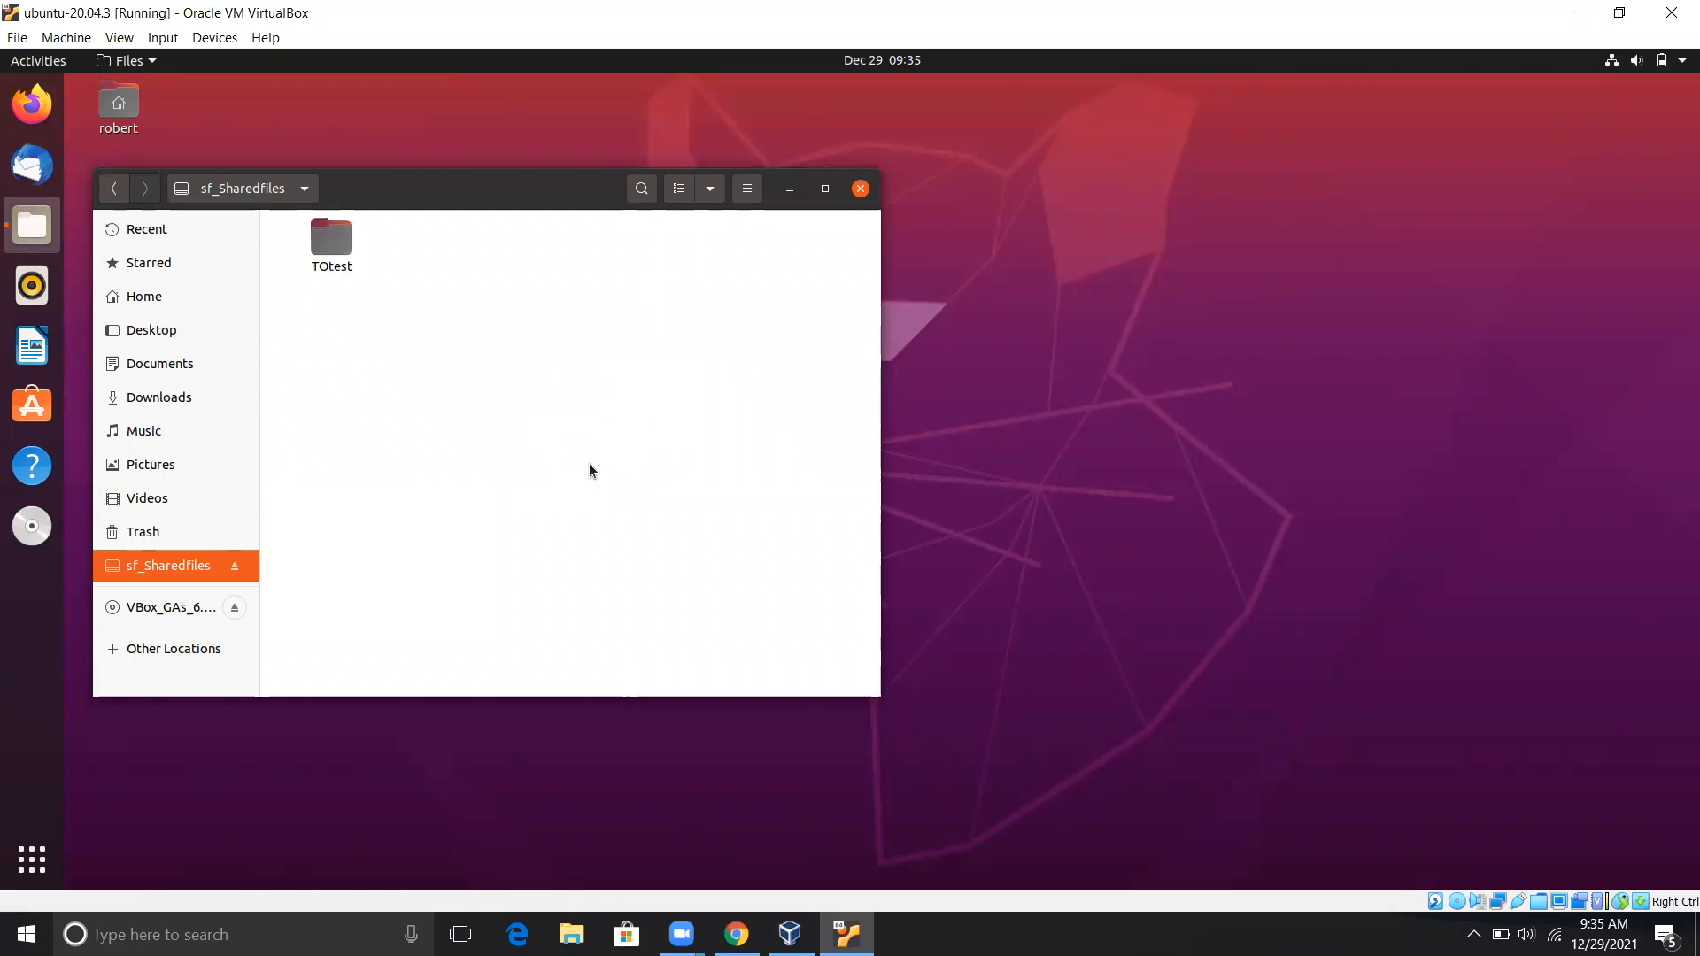
Switch to the Windows host, open the Sharedfiles desktop folder, and rename the TOtest folder as "nowwecan beging"
left_click(1569, 13)
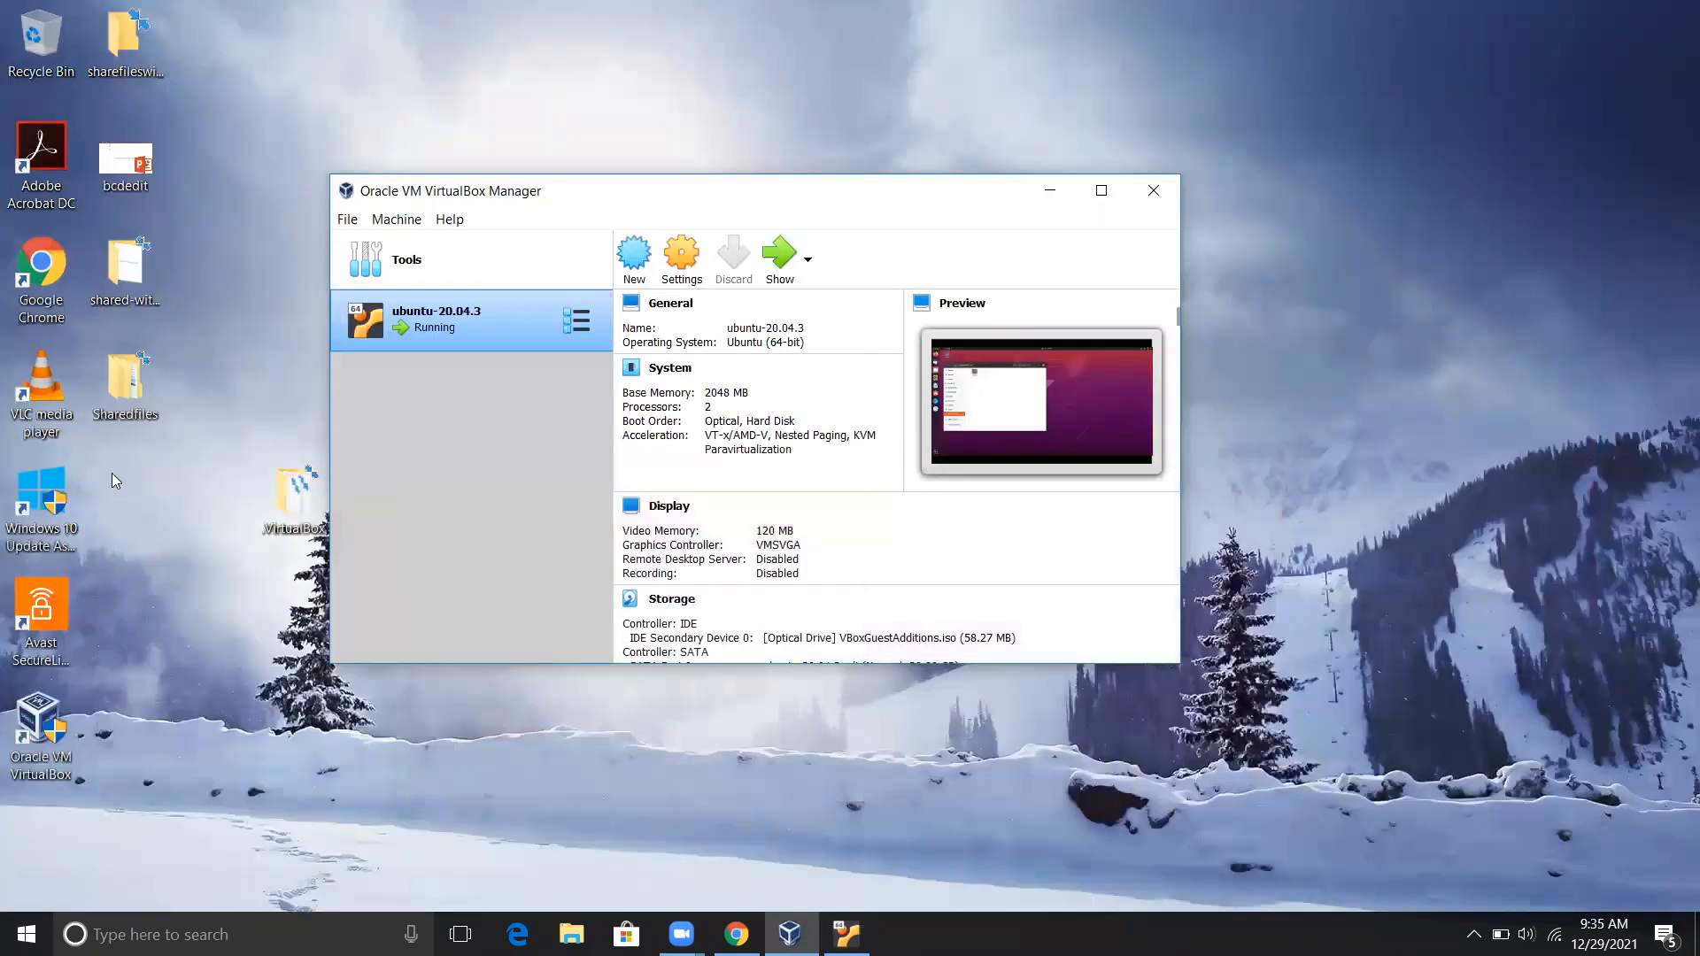
double_click(126, 396)
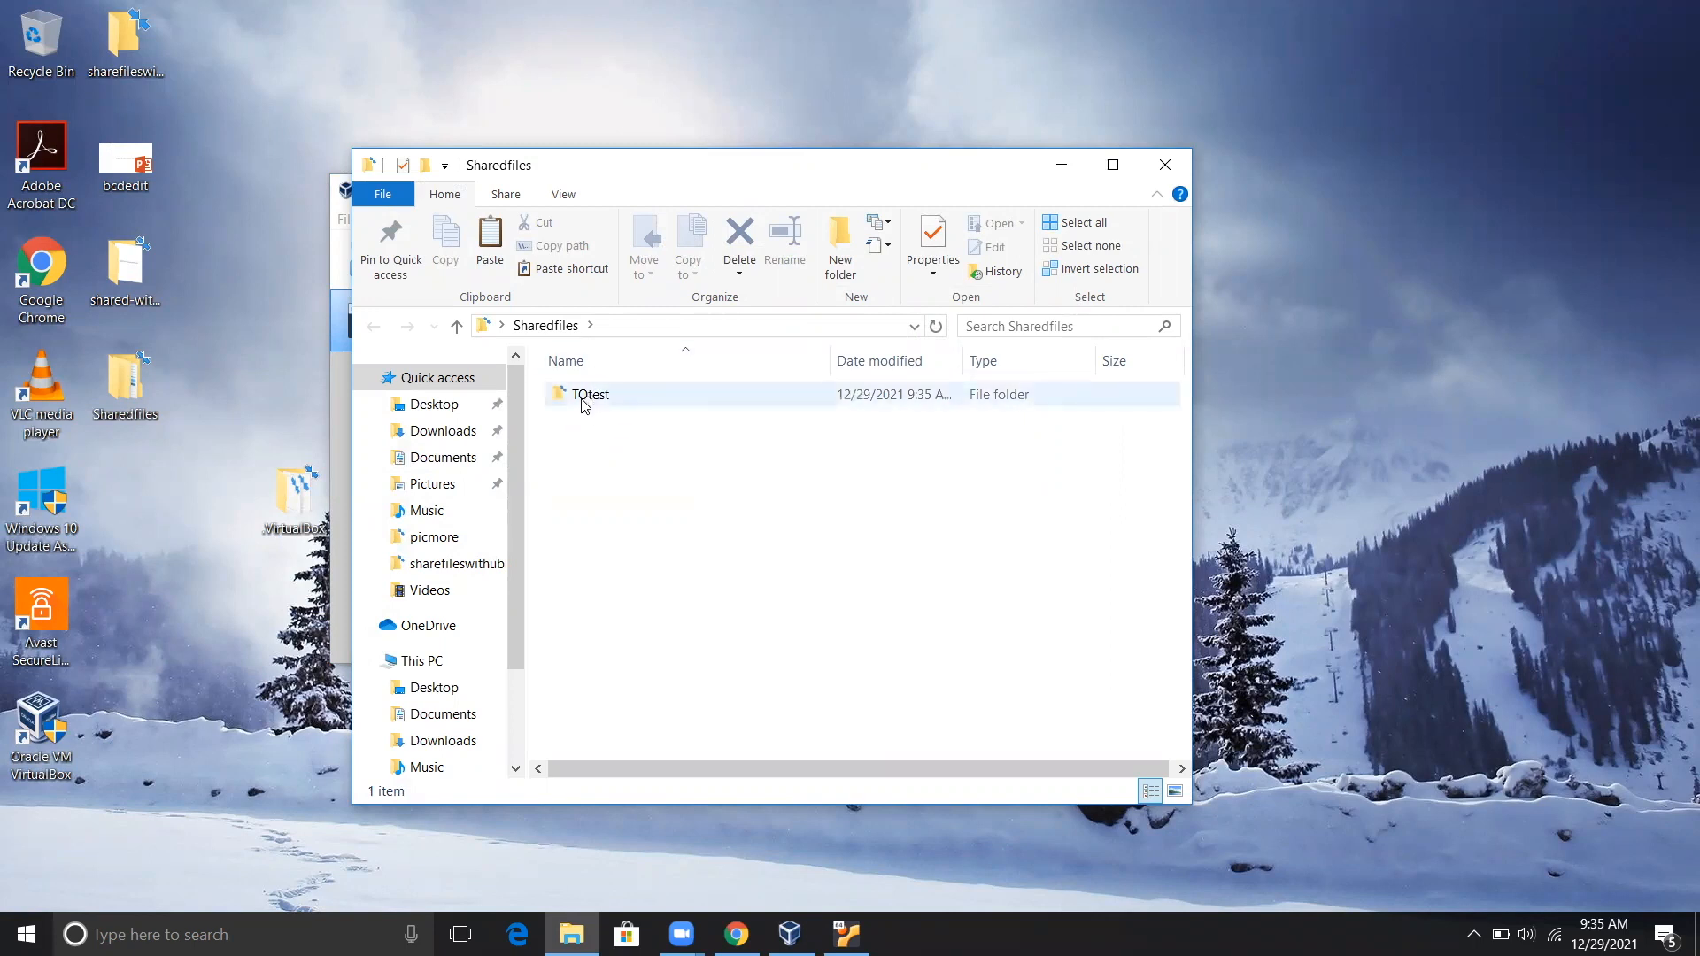
left_click(587, 401)
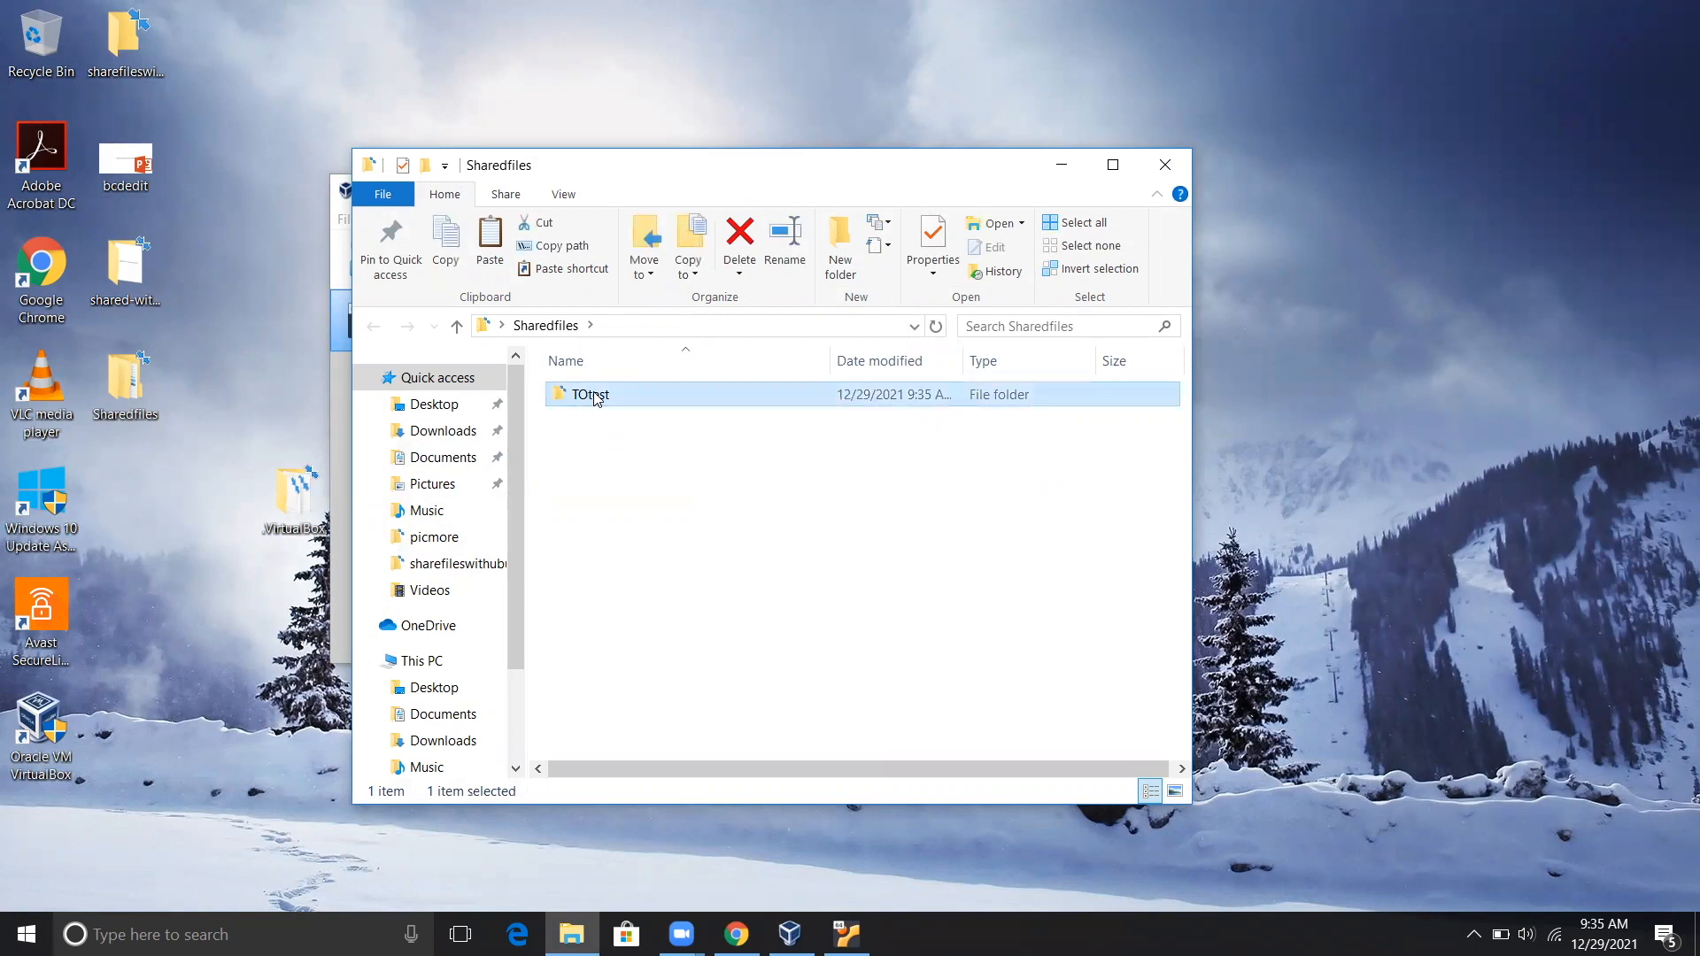
left_click(594, 397)
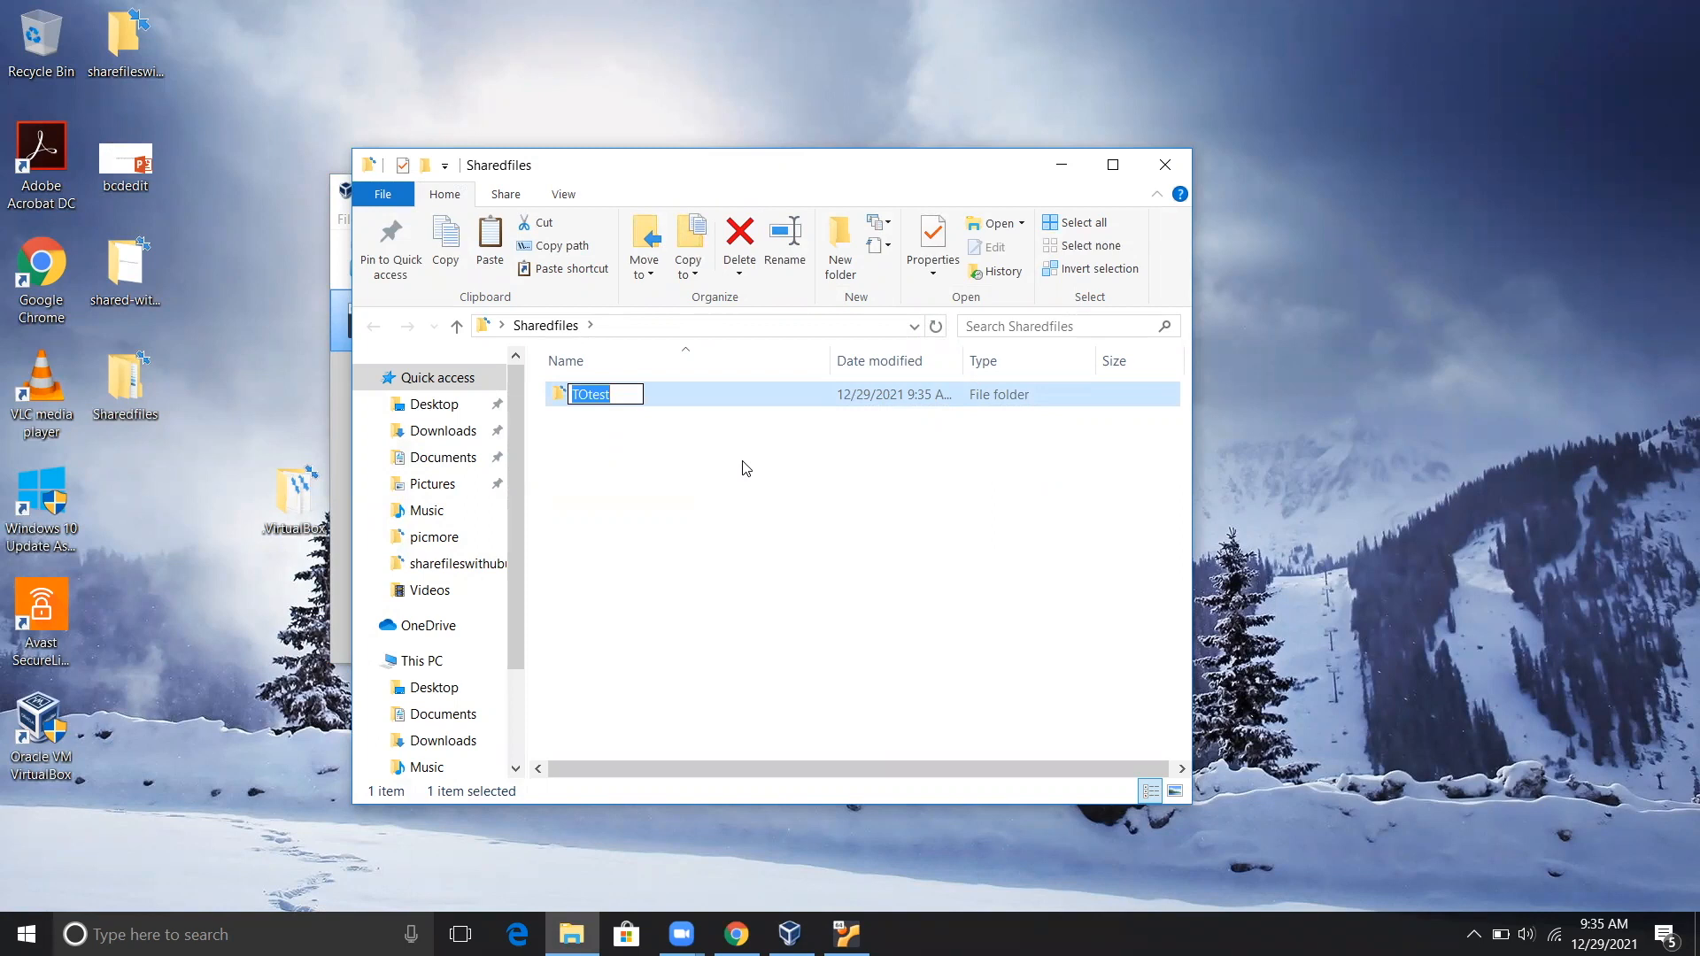
type("nowwecan beging")
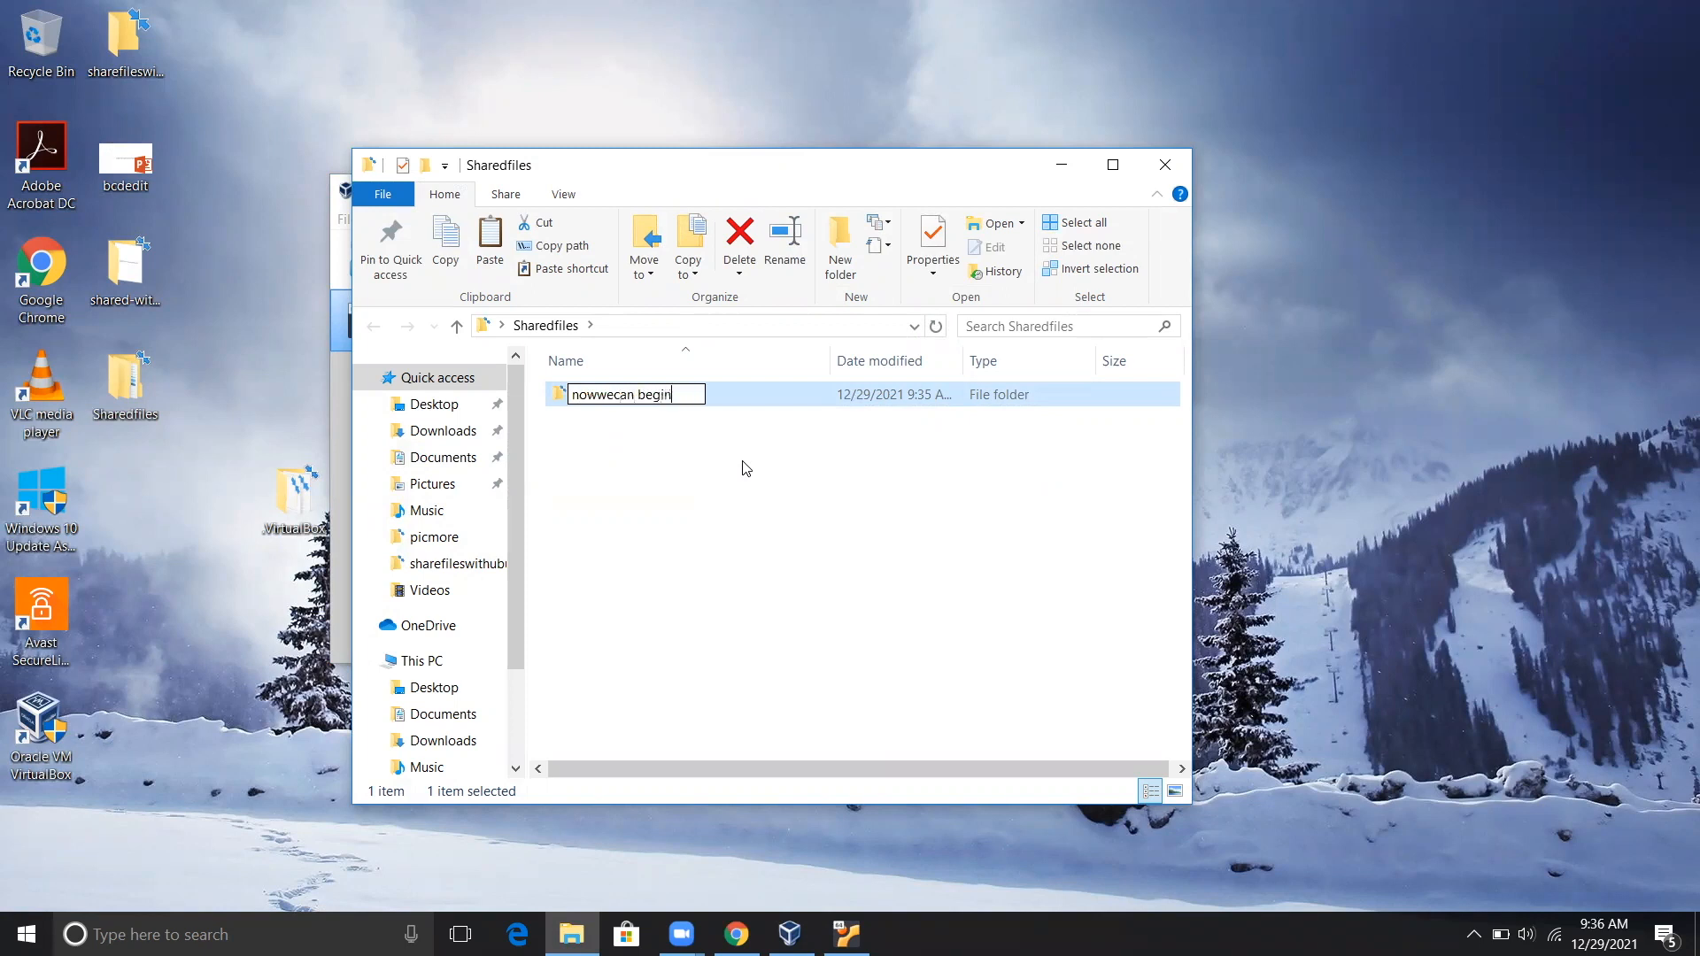
key("Return")
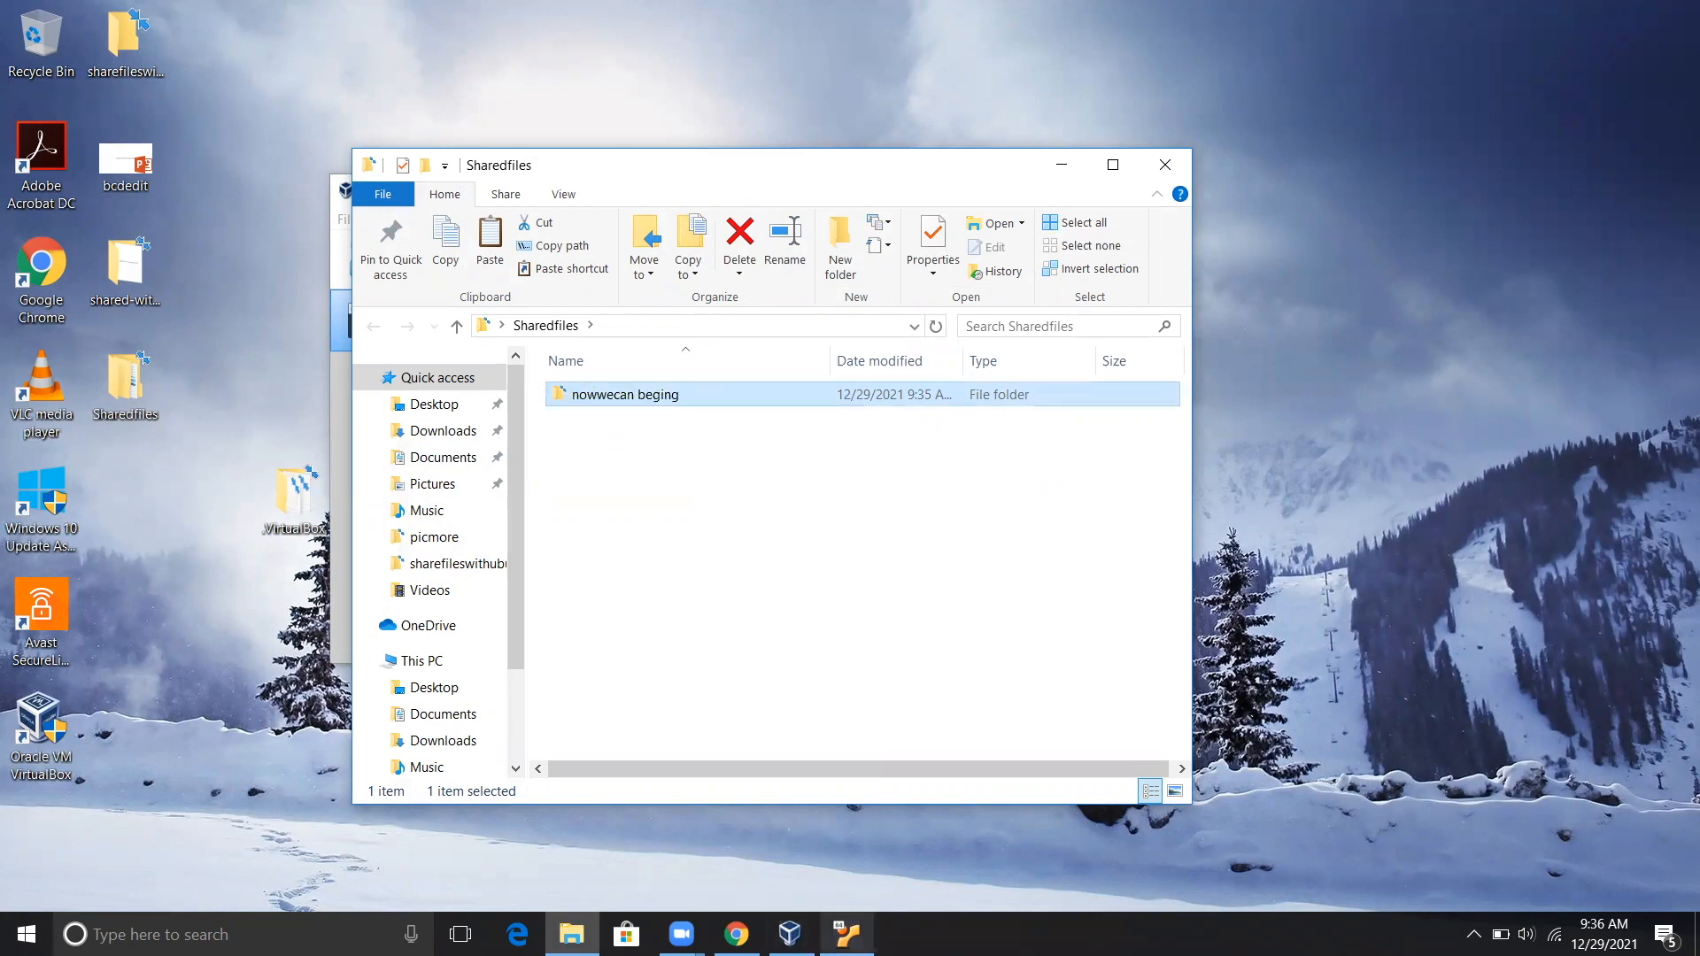
Switch back to the Ubuntu guest and reopen the sf_Sharedfiles share to check the folder's name
left_click(846, 934)
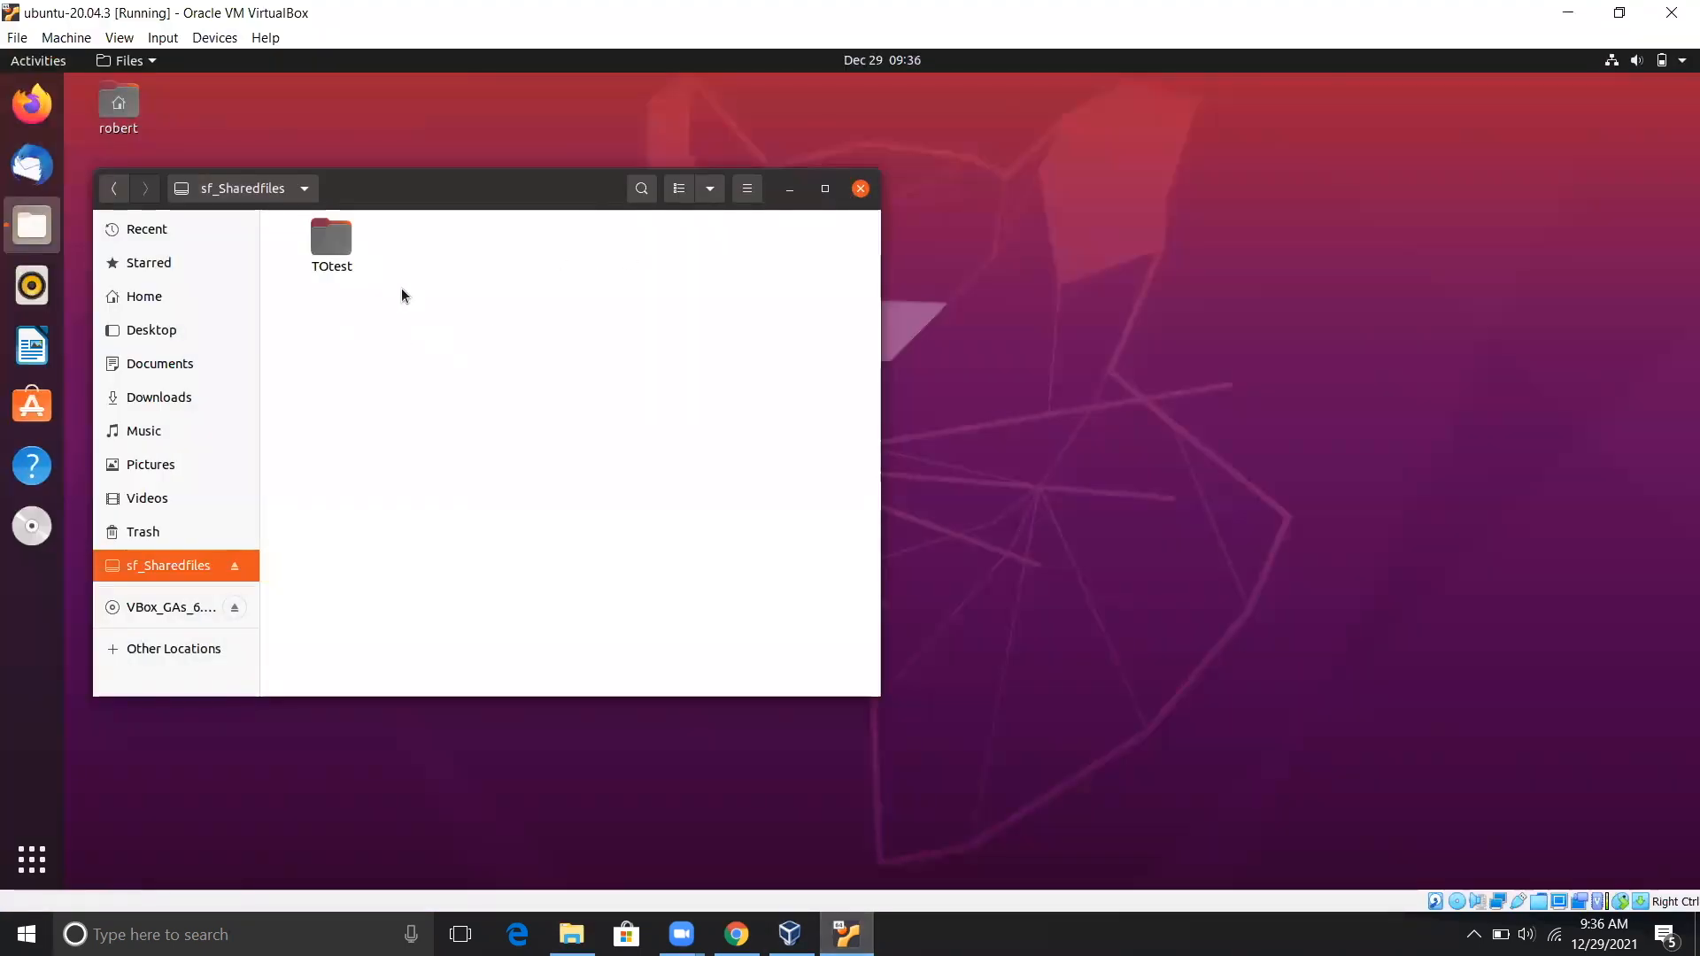
left_click(113, 189)
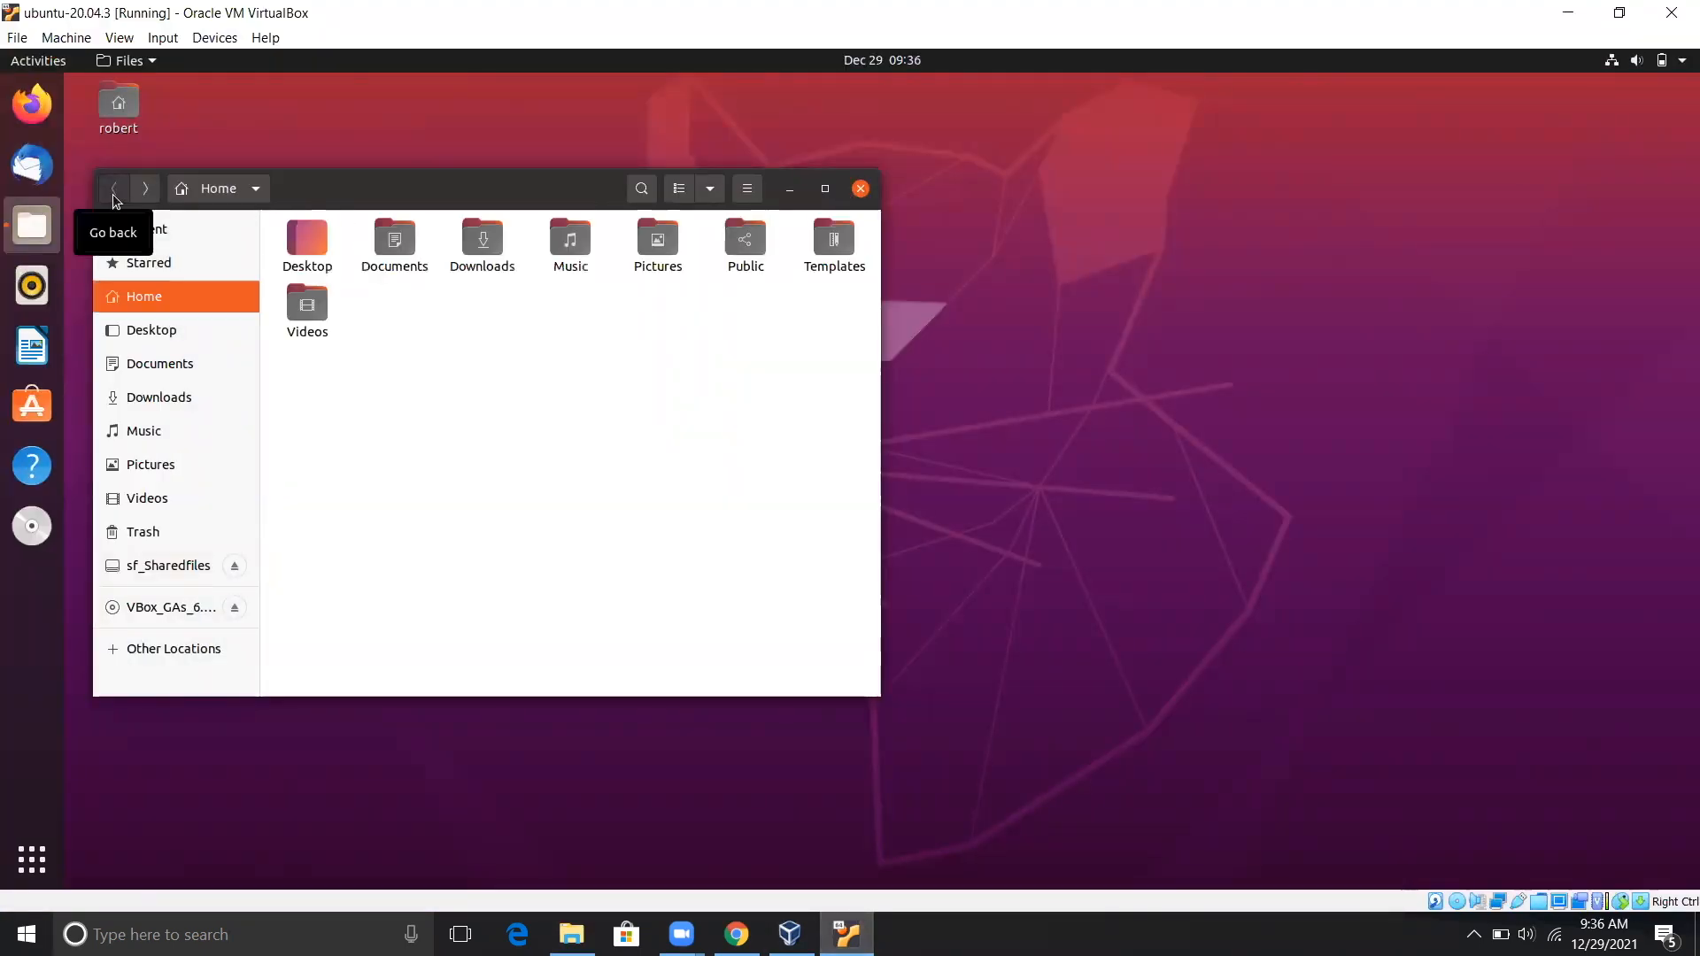
left_click(146, 566)
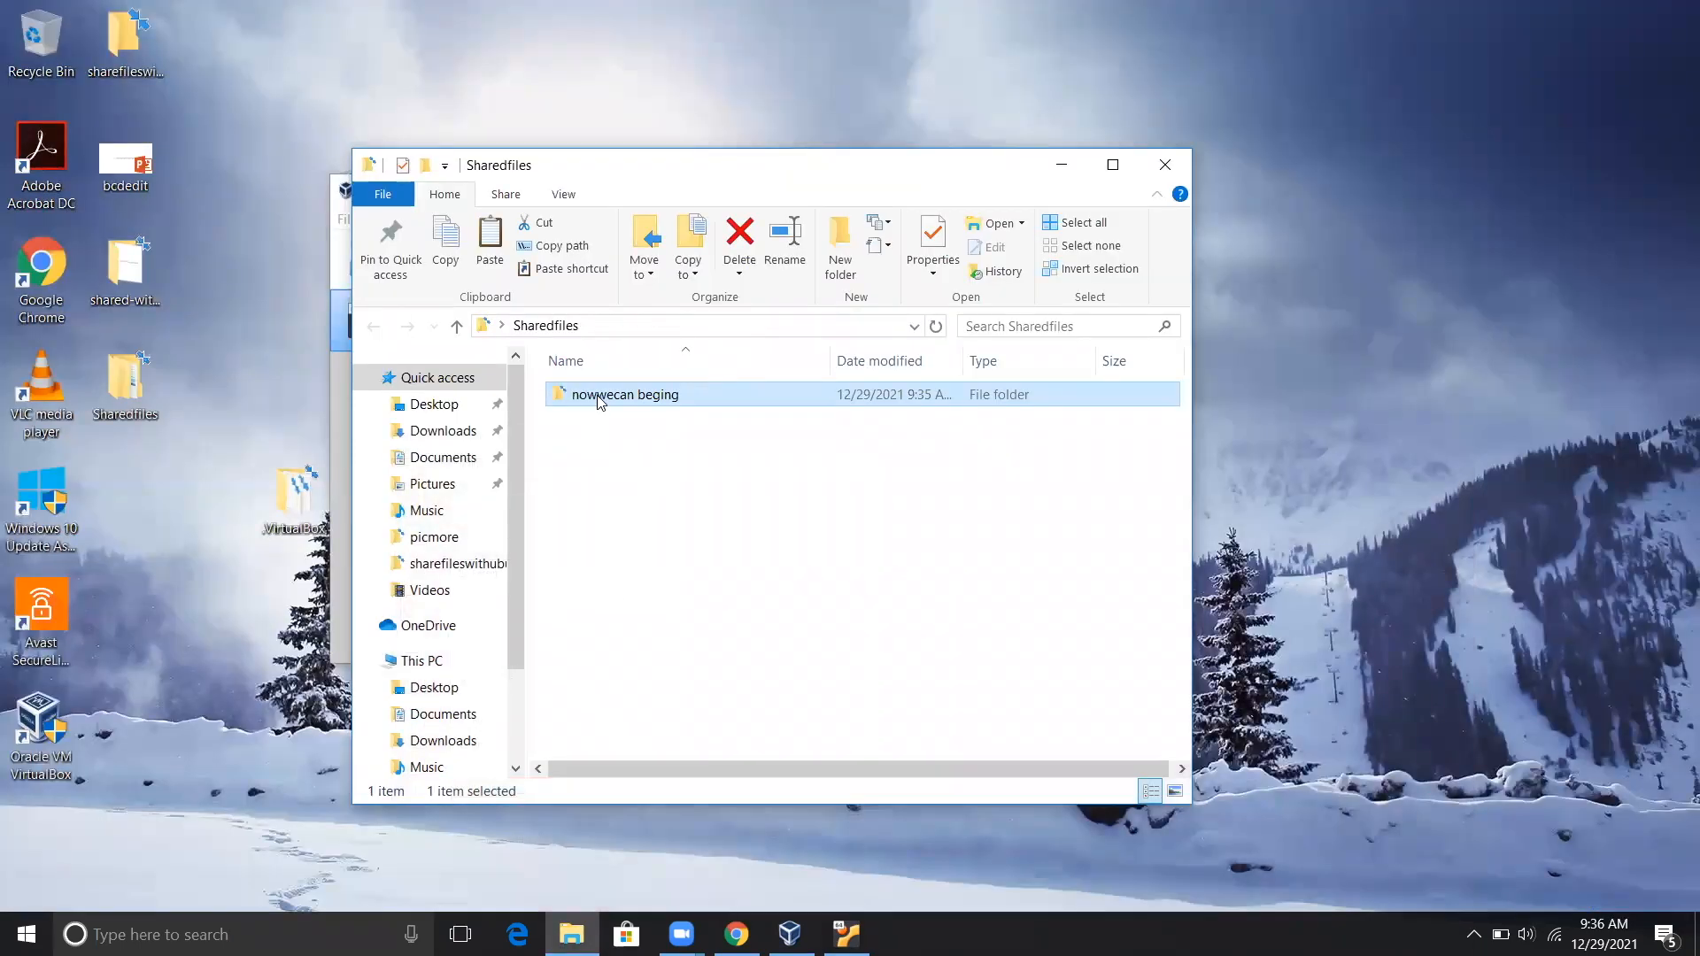
Move the bcdedit presentation from the Windows desktop into the shared "nowwecan beging" folder, and open that folder in the Ubuntu guest
double_click(664, 396)
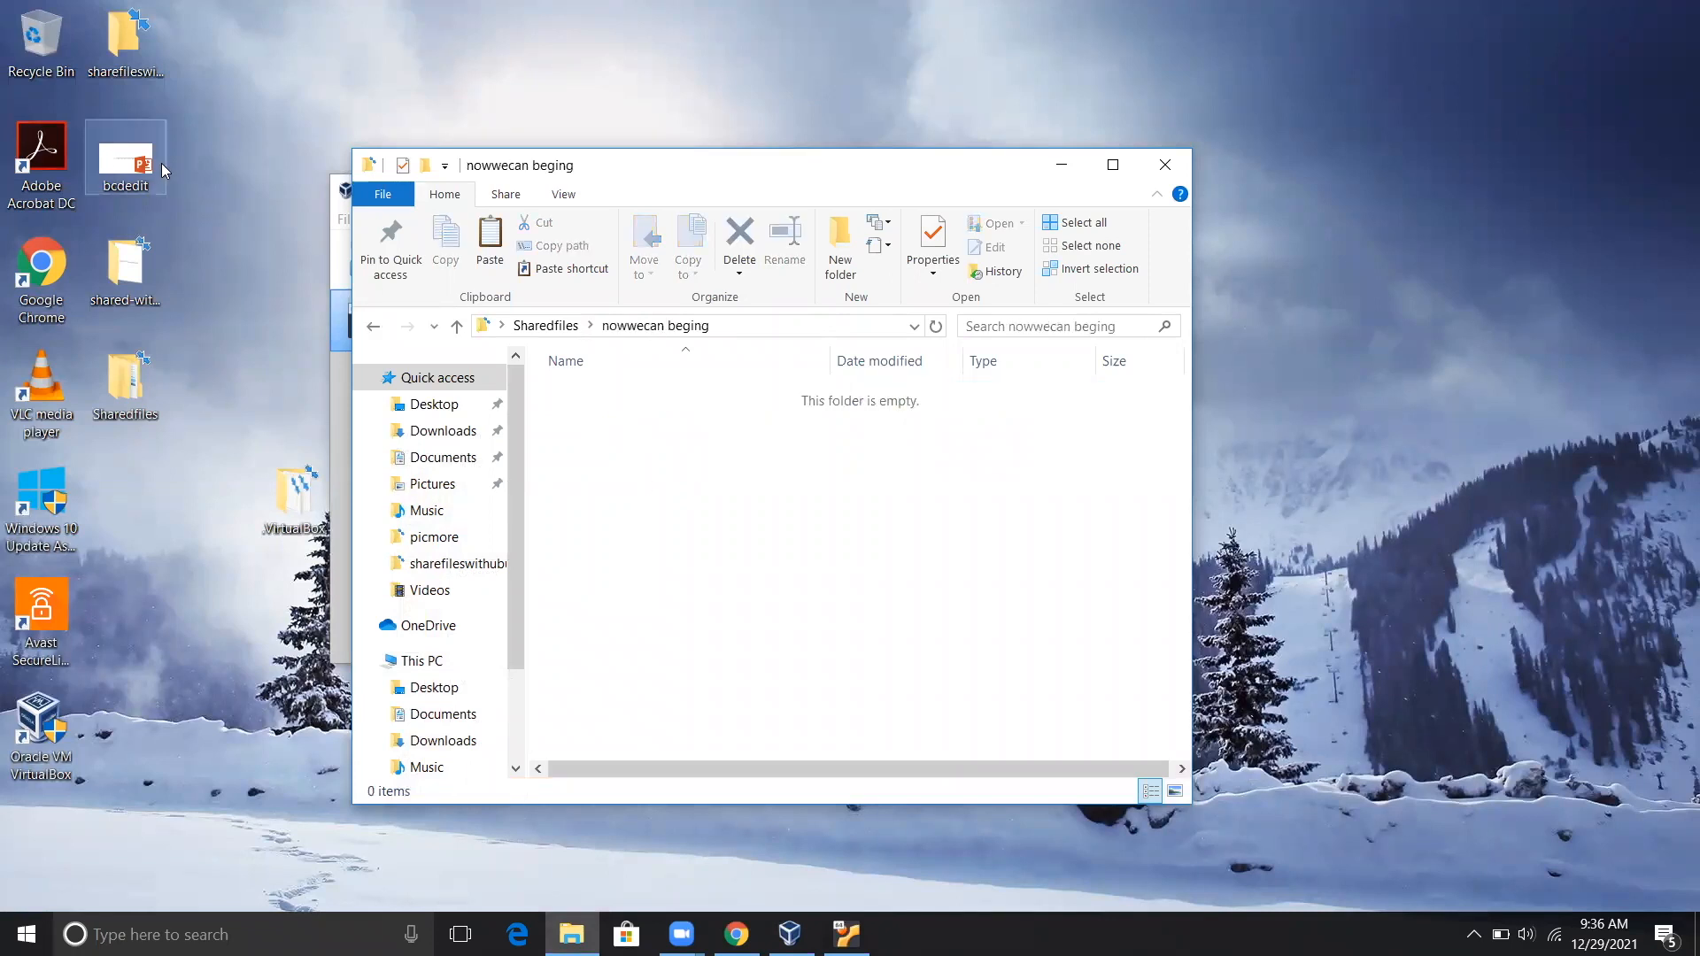
left_click_drag(119, 167, 679, 529)
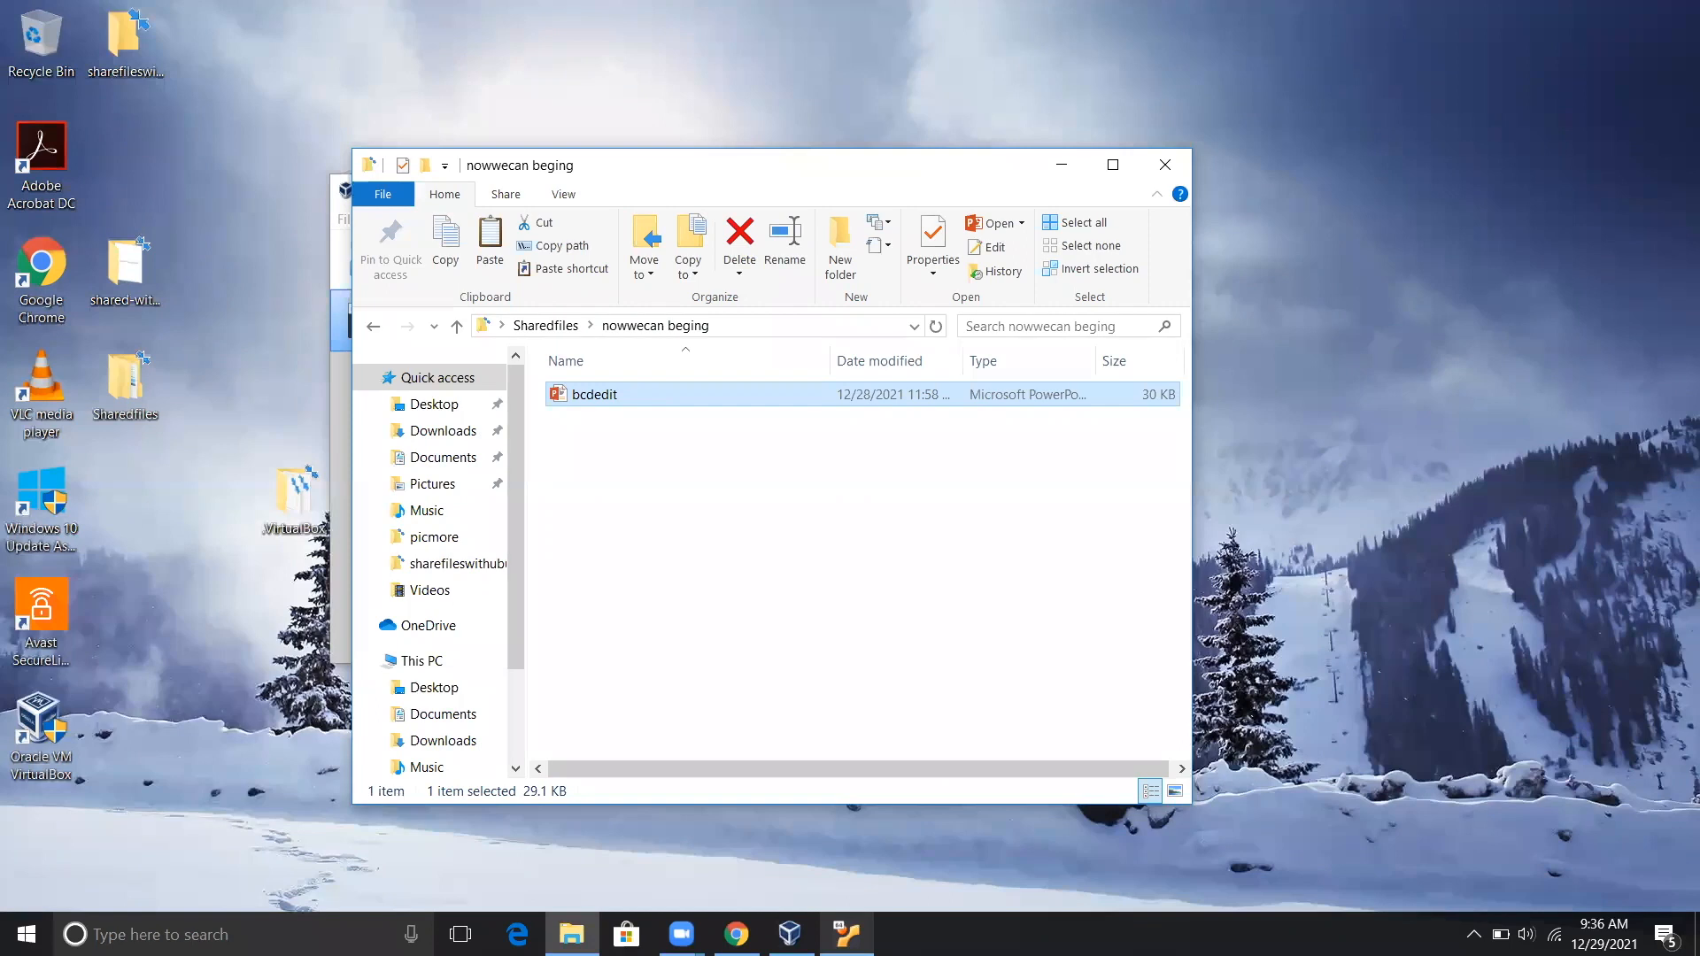
left_click(847, 934)
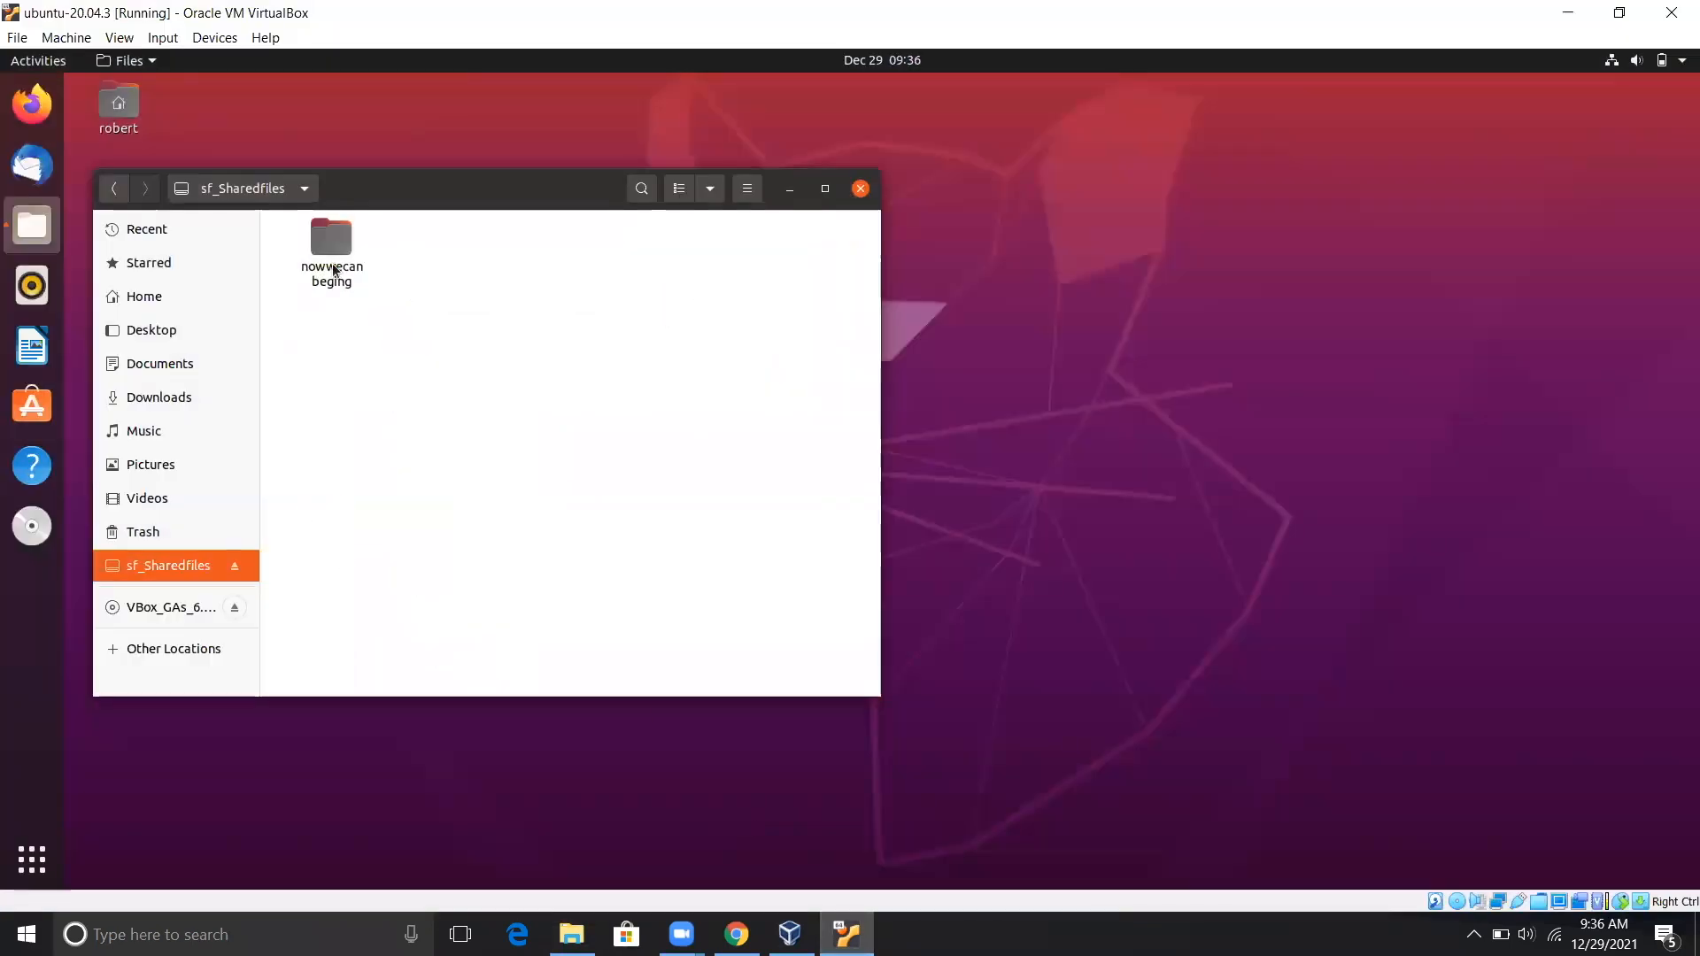
double_click(342, 236)
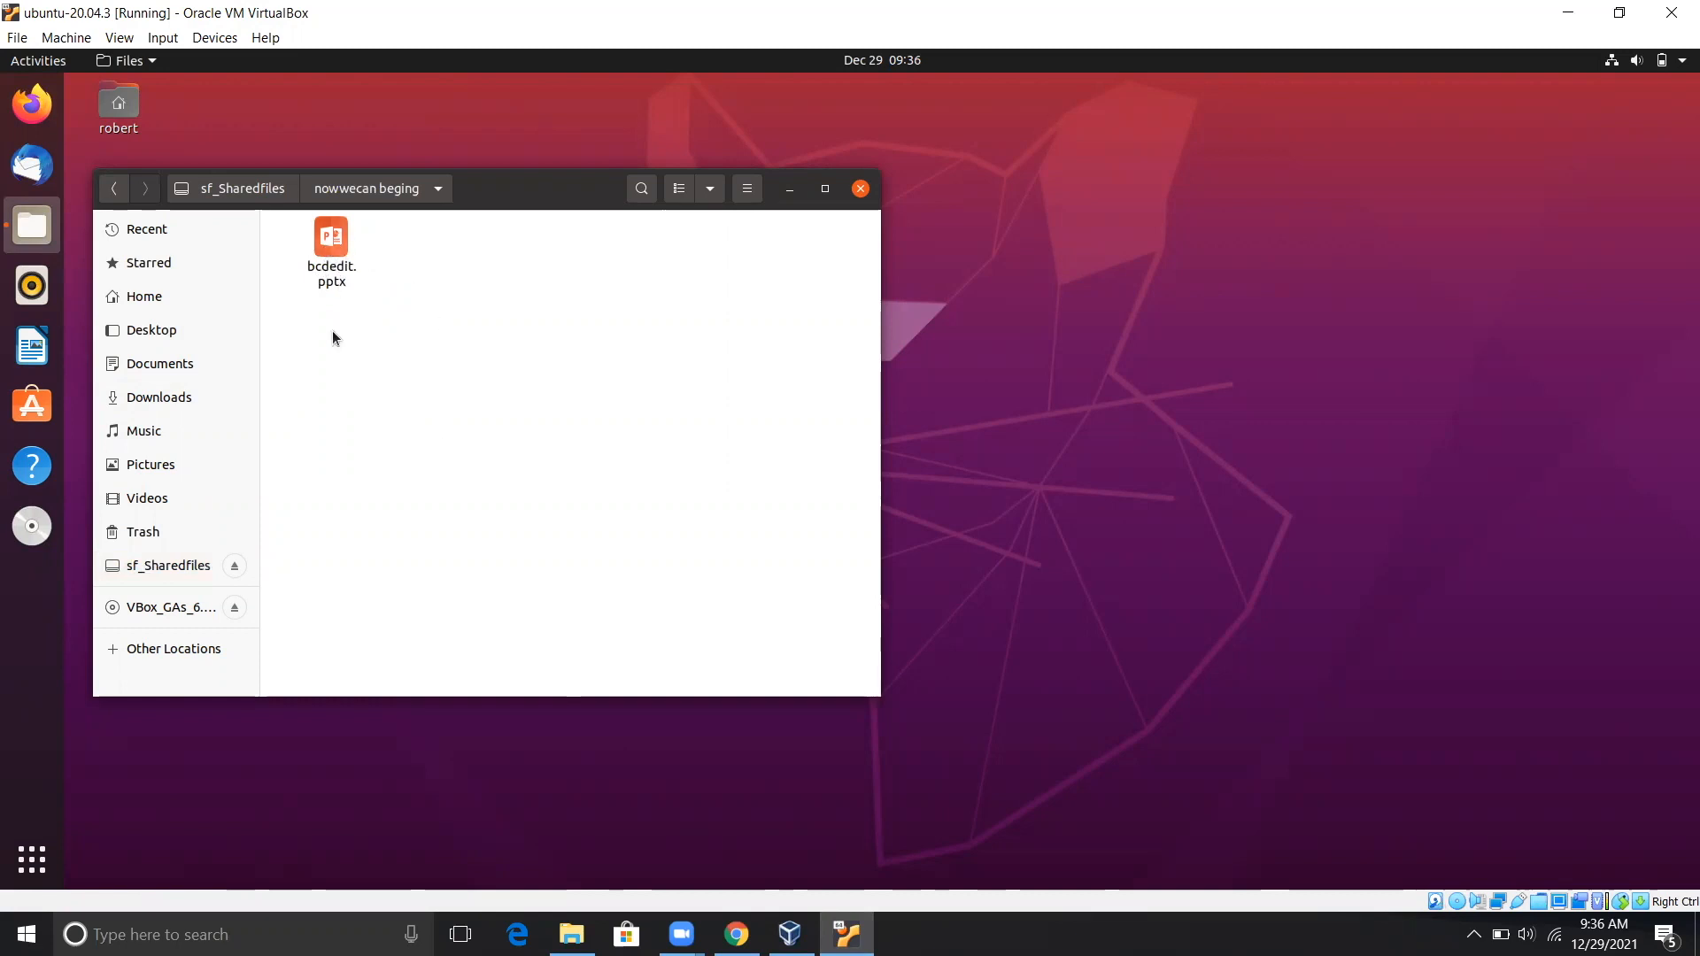
Rename the bcdedit.pptx presentation in the shared "nowwecan beging" folder as check.pptx
left_click(333, 272)
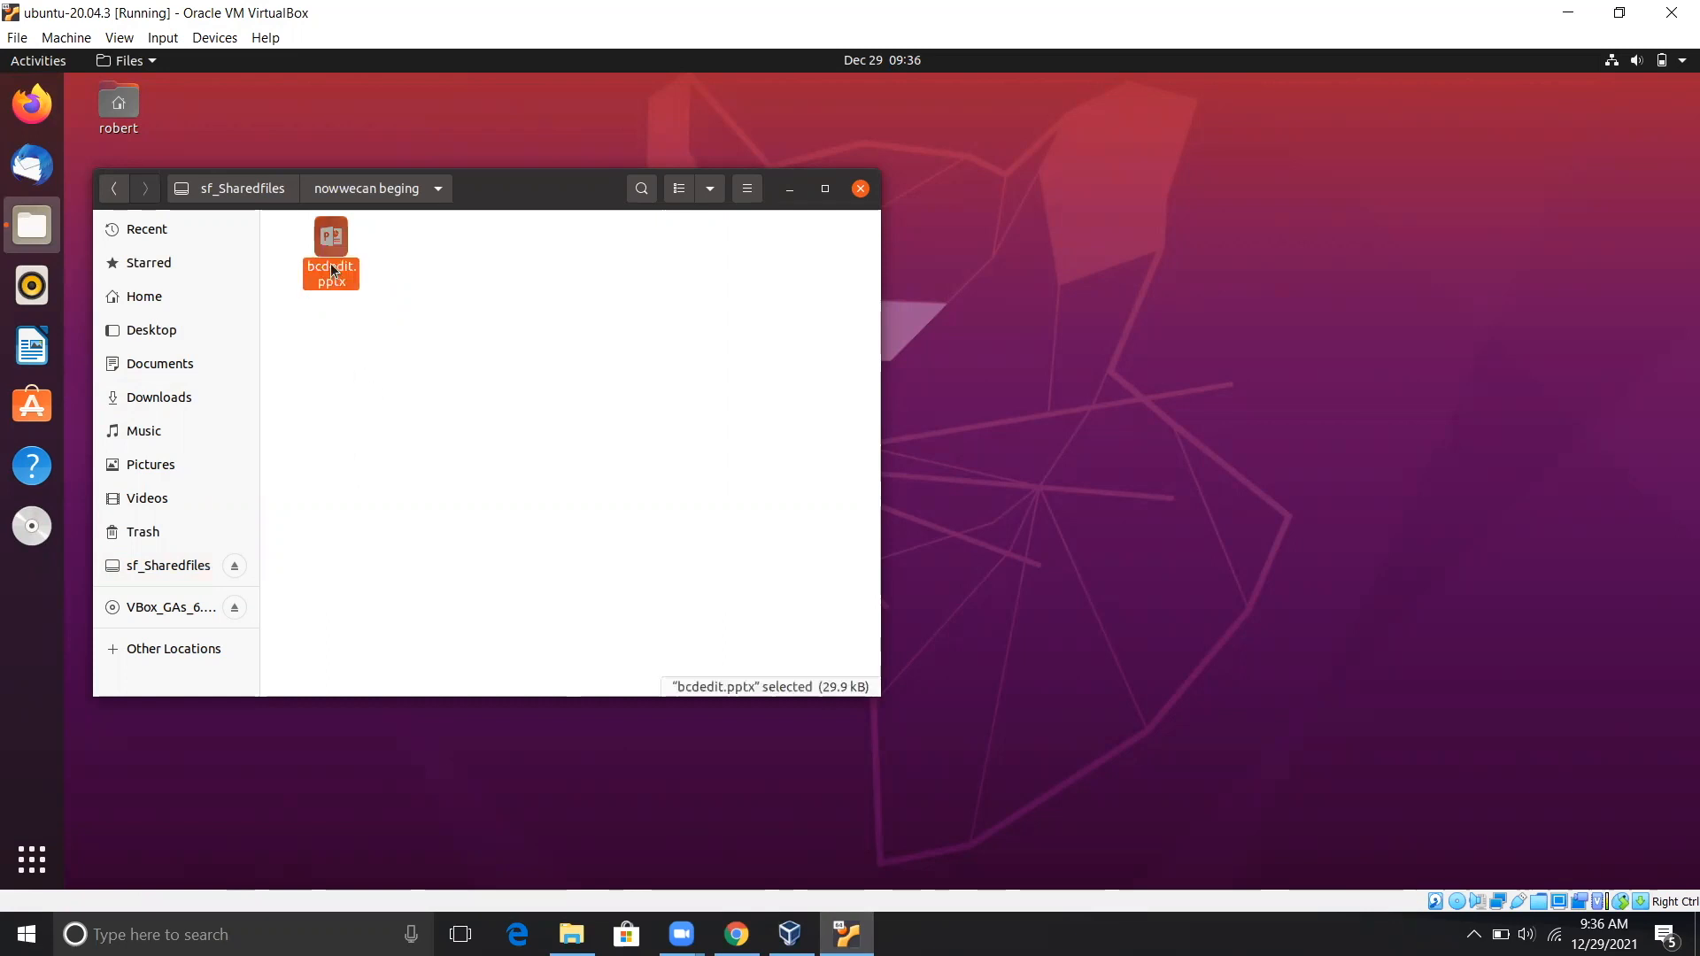
right_click(324, 282)
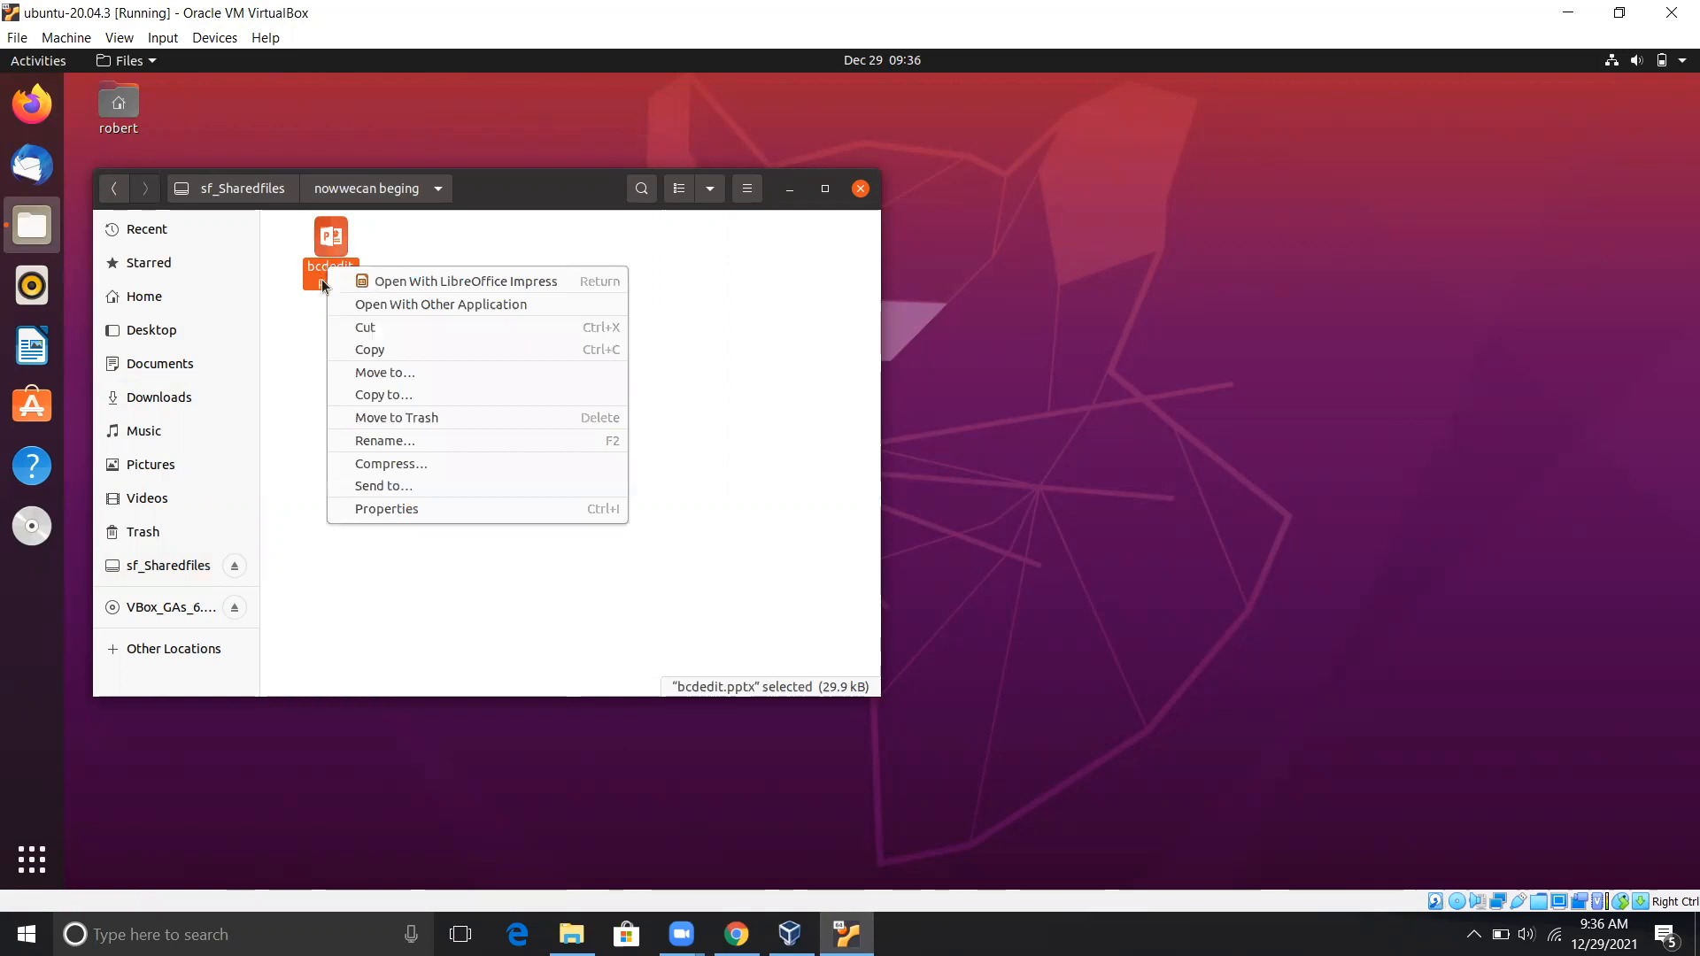
left_click(319, 277)
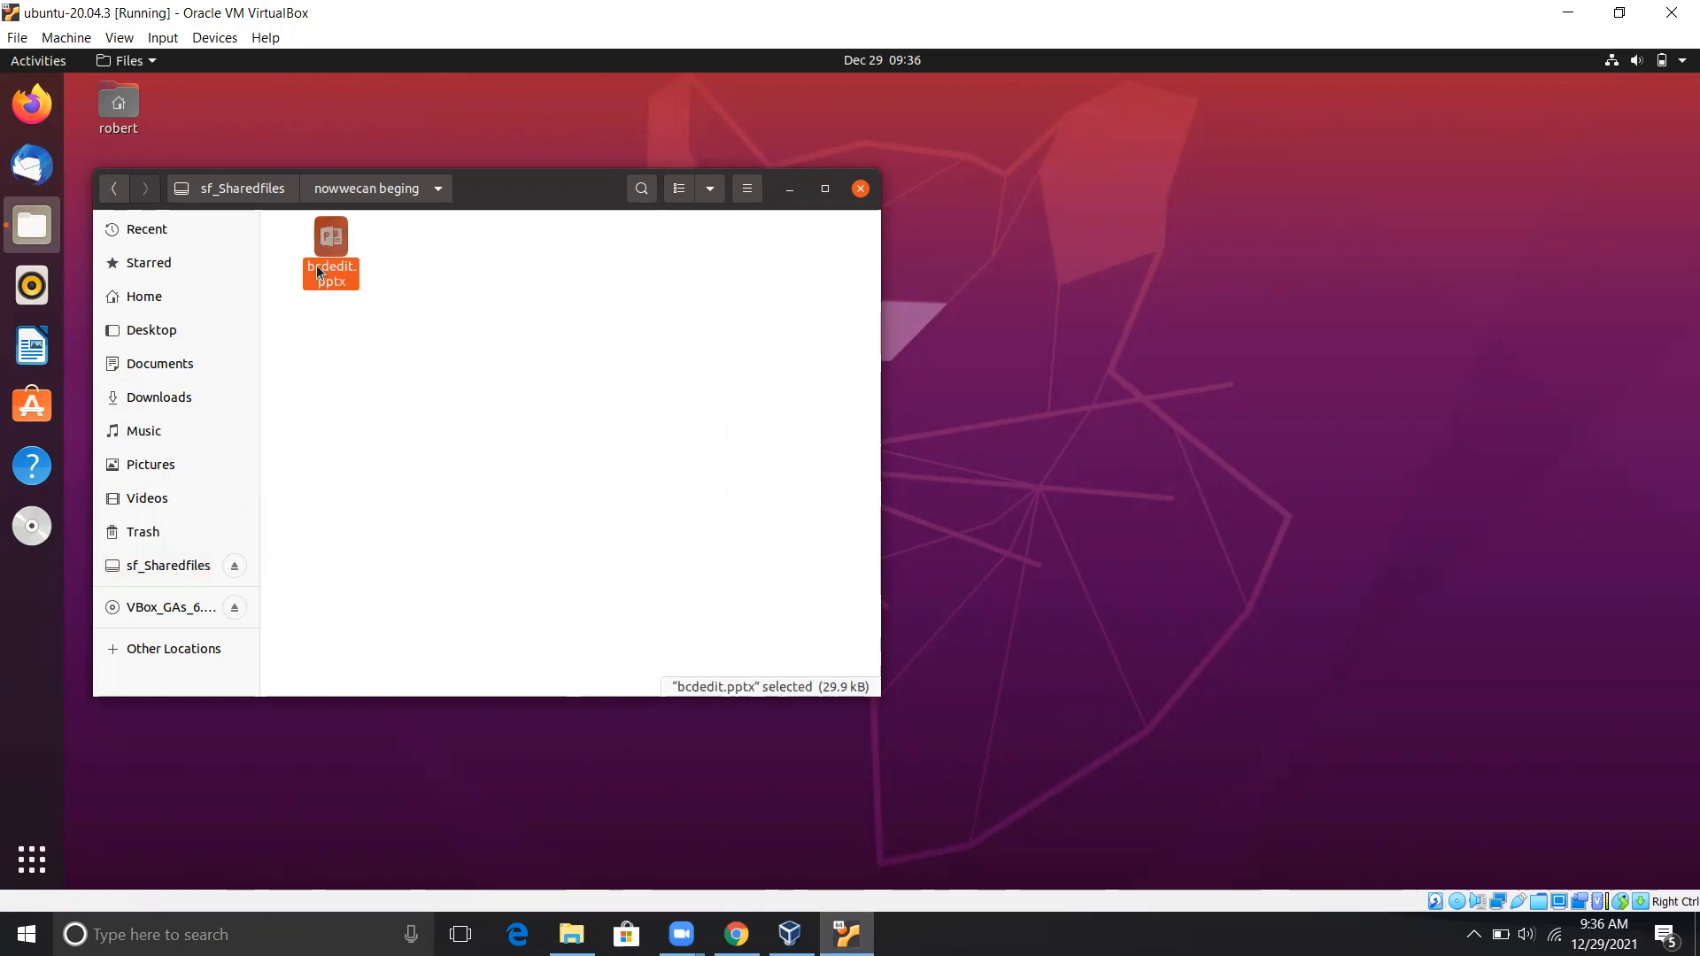
right_click(340, 258)
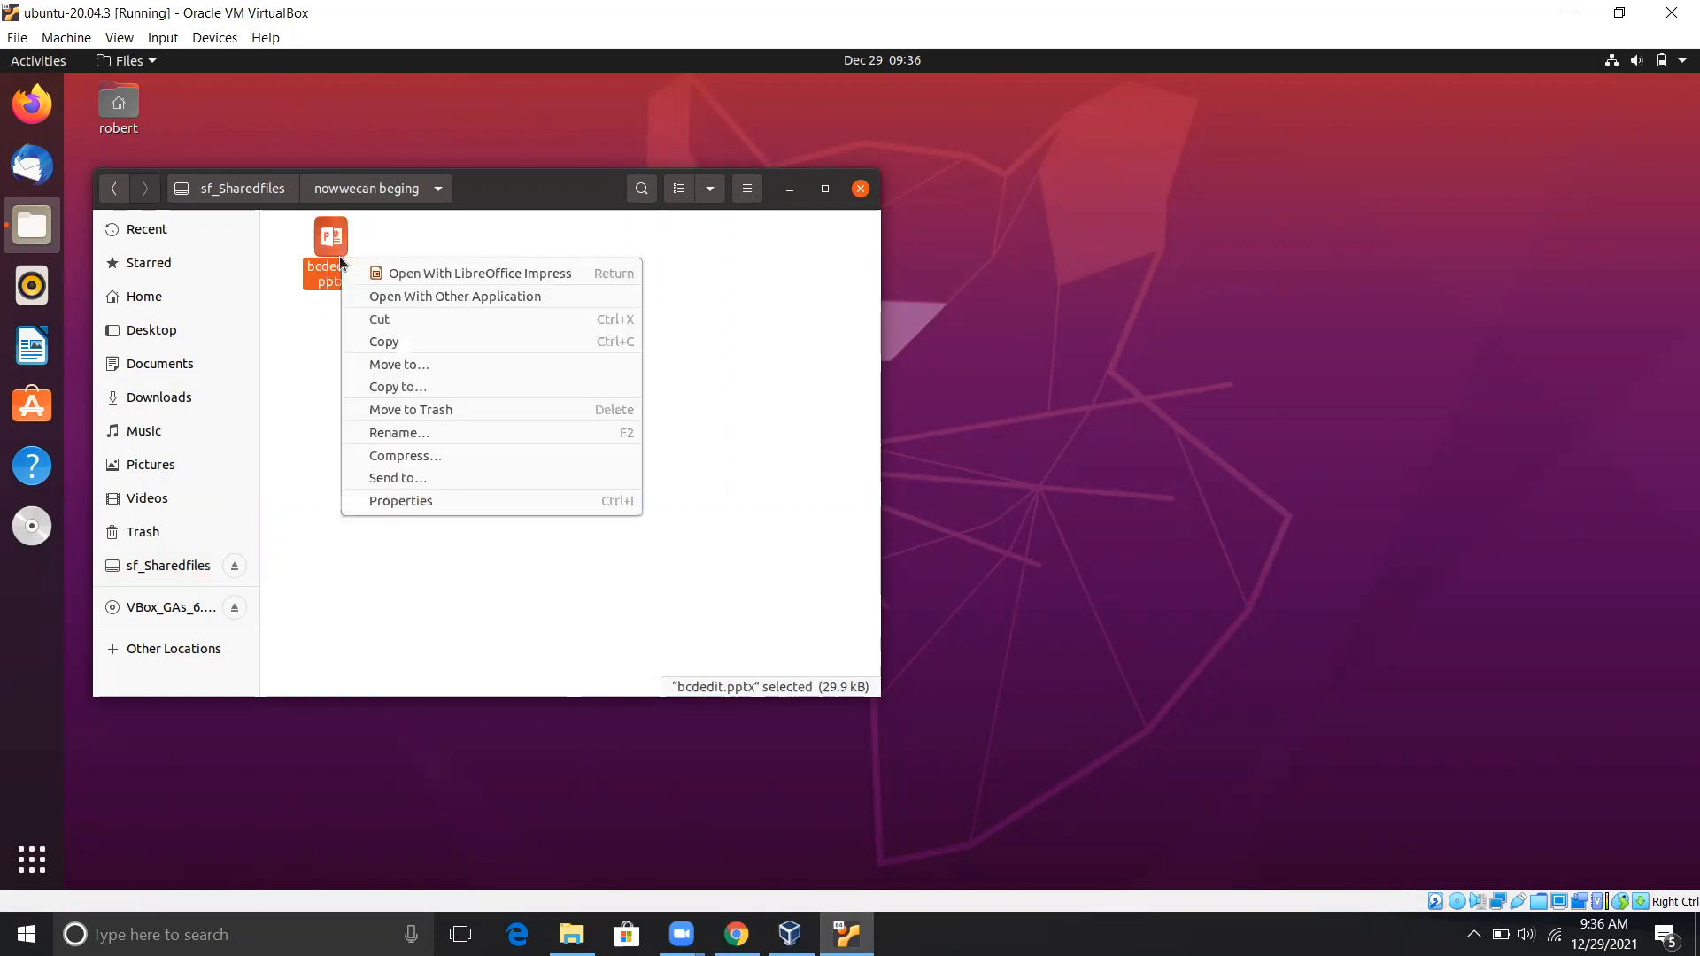
left_click(373, 433)
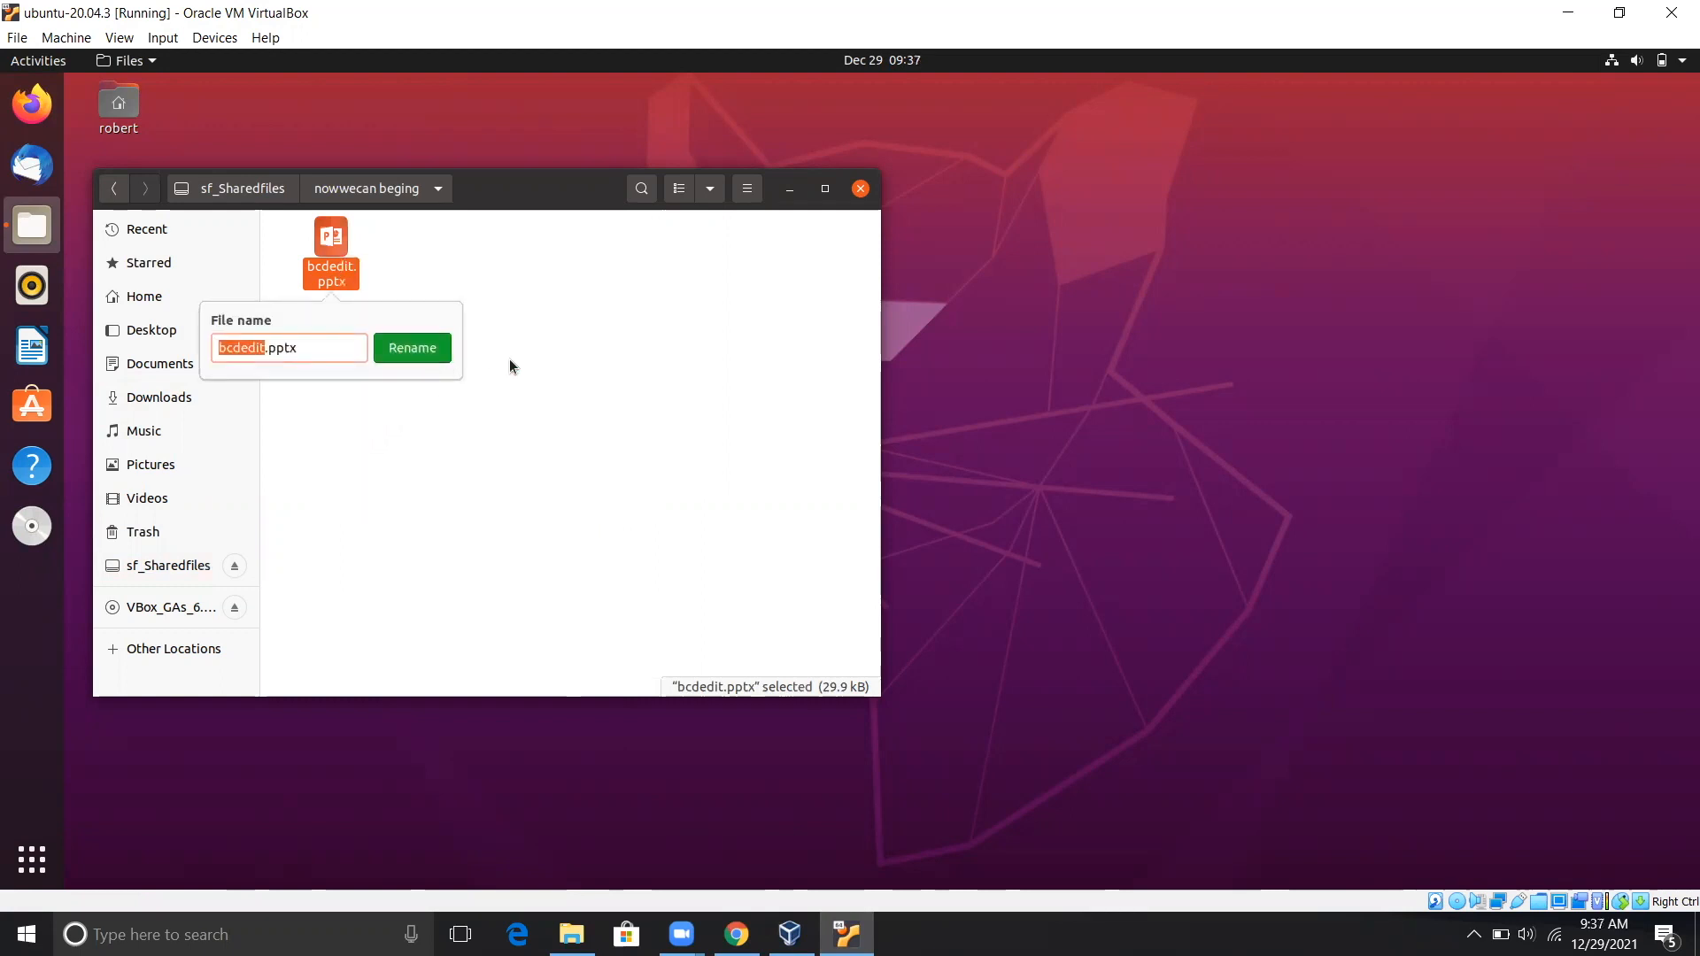
type("check")
left_click(445, 352)
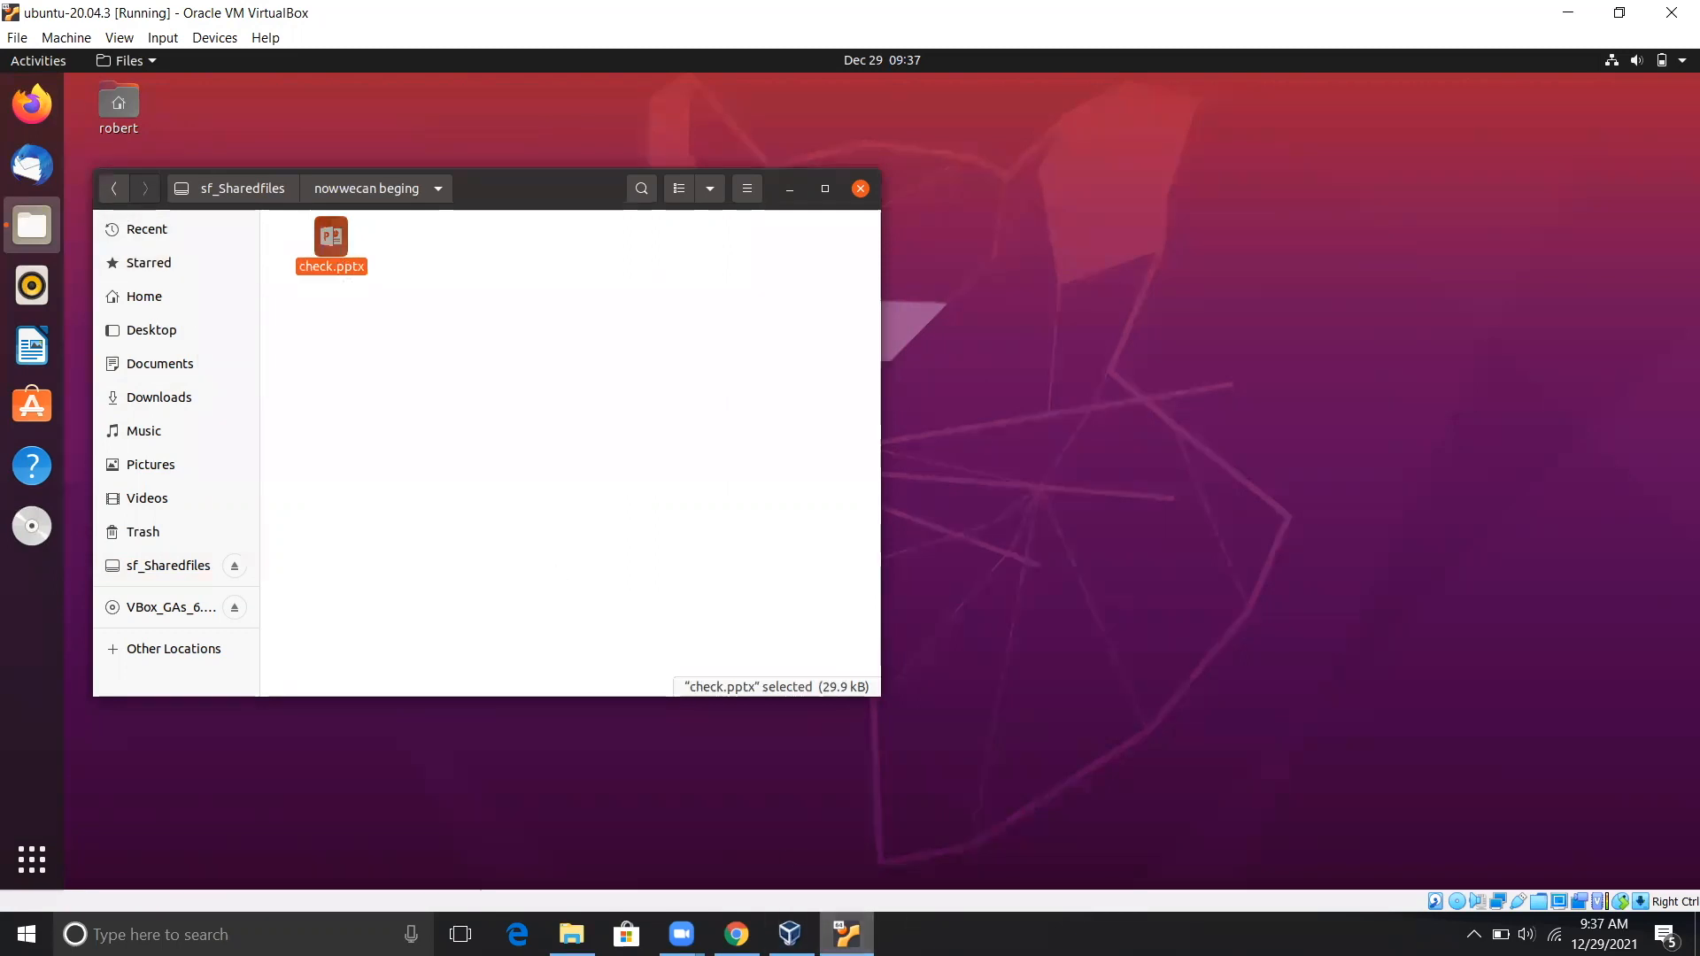
Switch to the Windows host to check the presentation's name in the "nowwecan beging" folder, and return to the Ubuntu guest
left_click(847, 934)
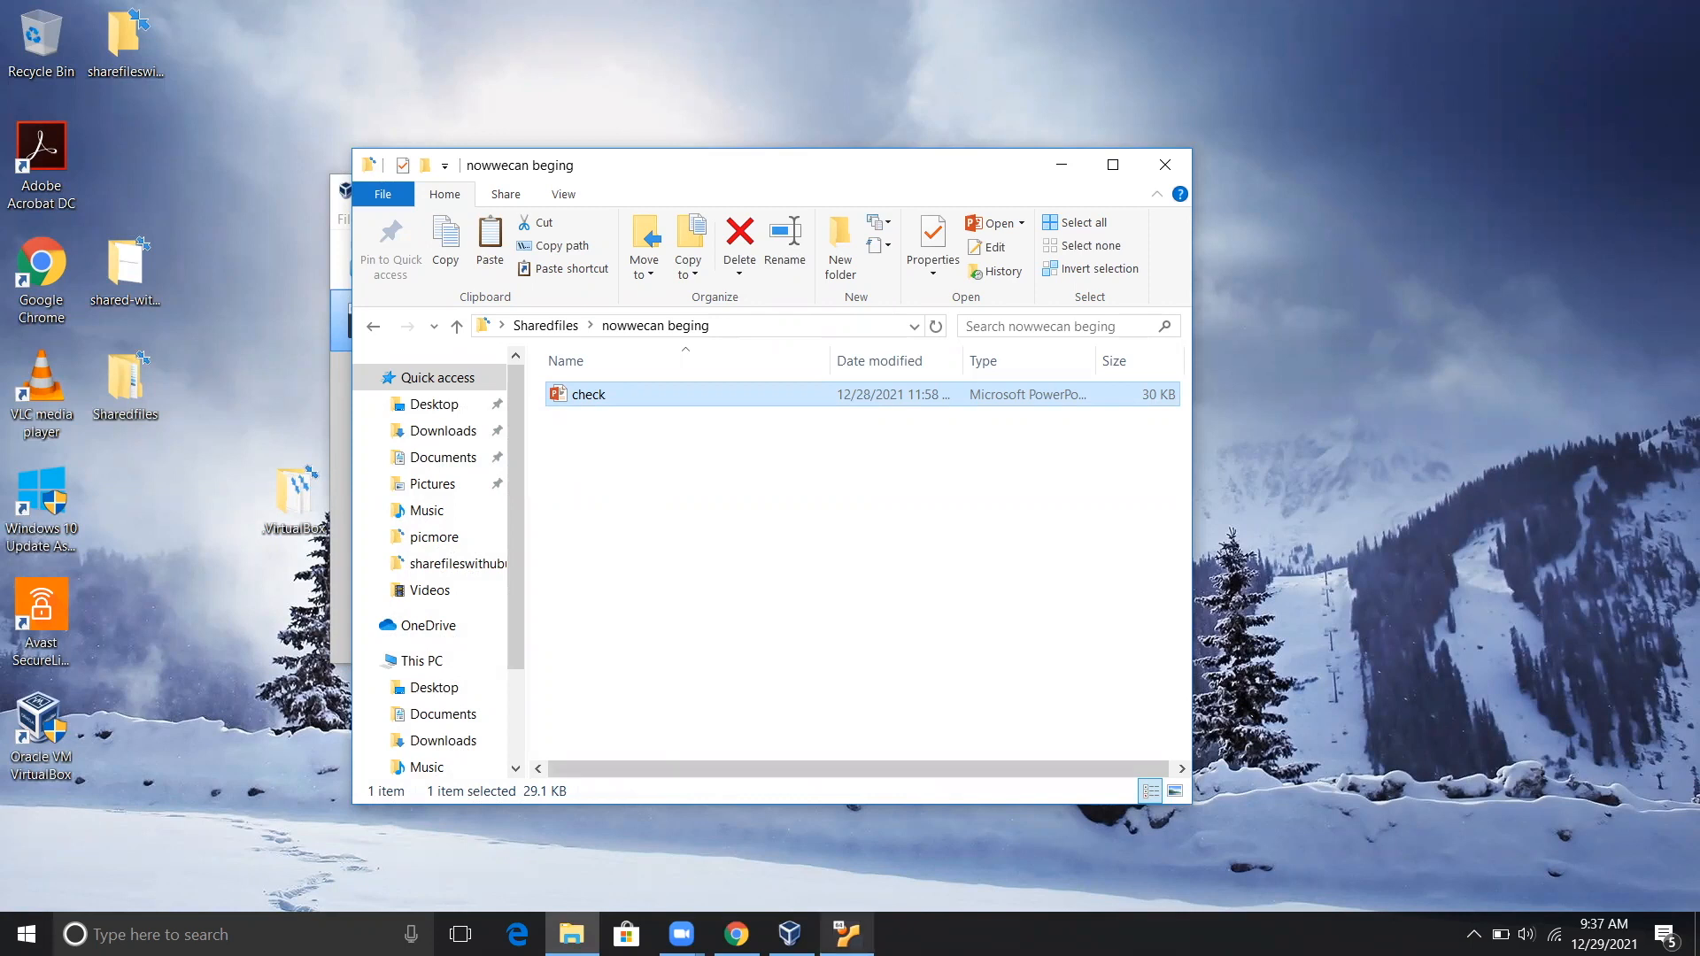
left_click(766, 554)
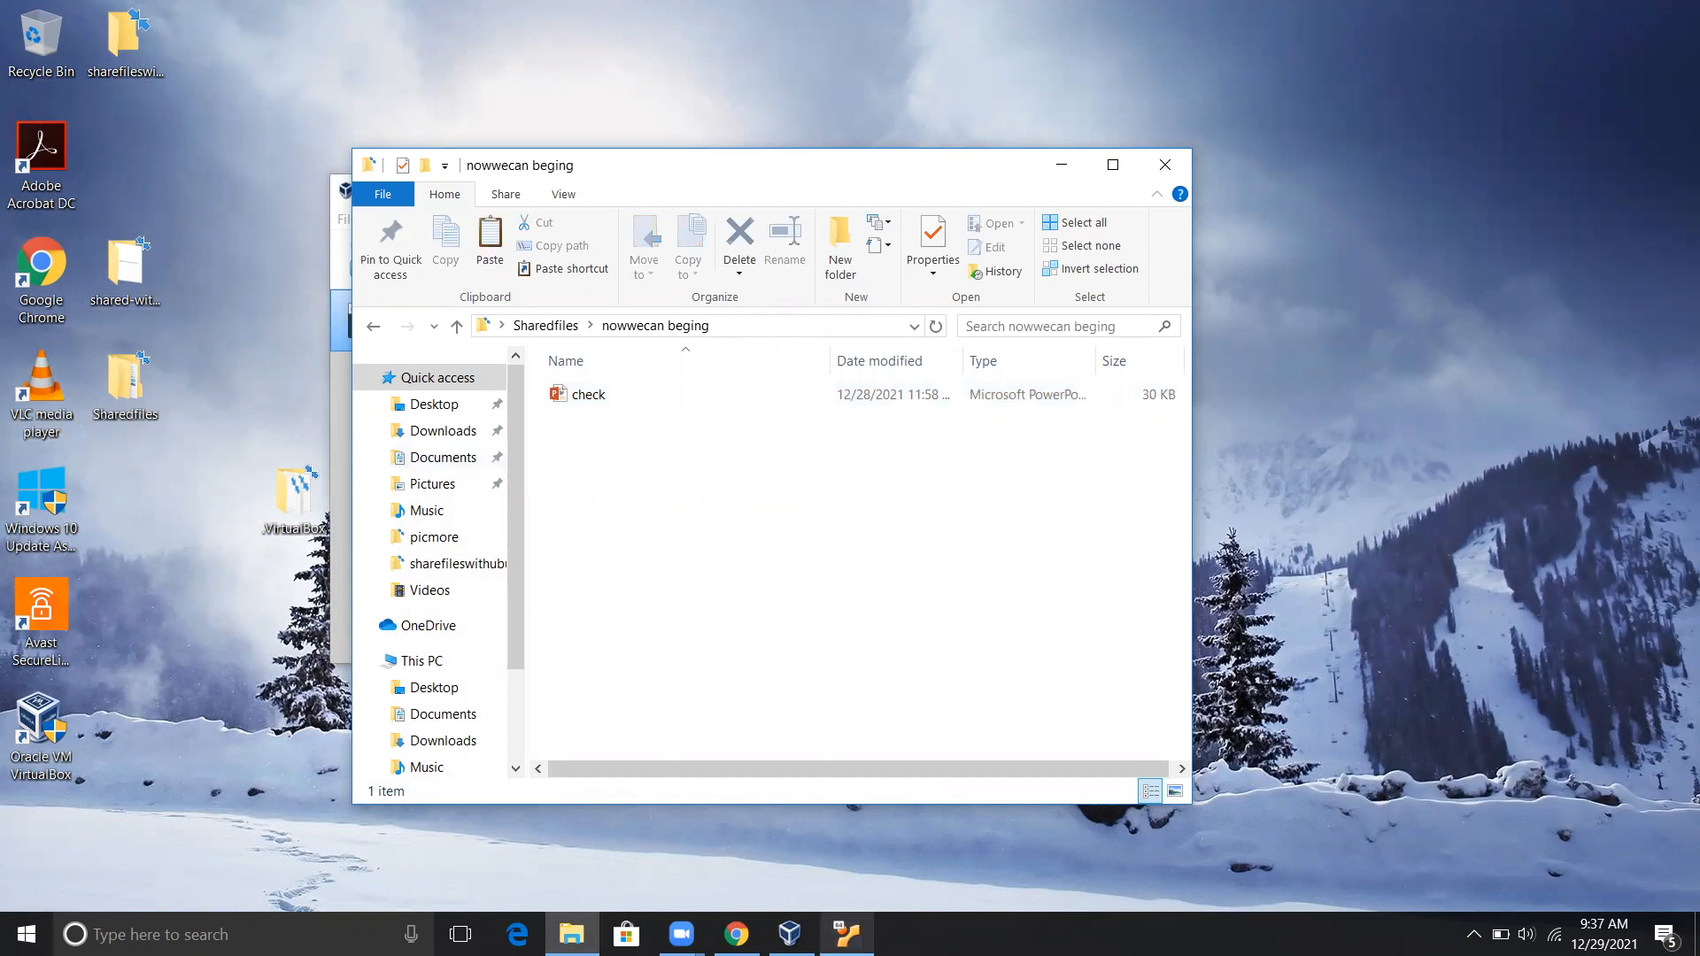
mouse_move(847, 934)
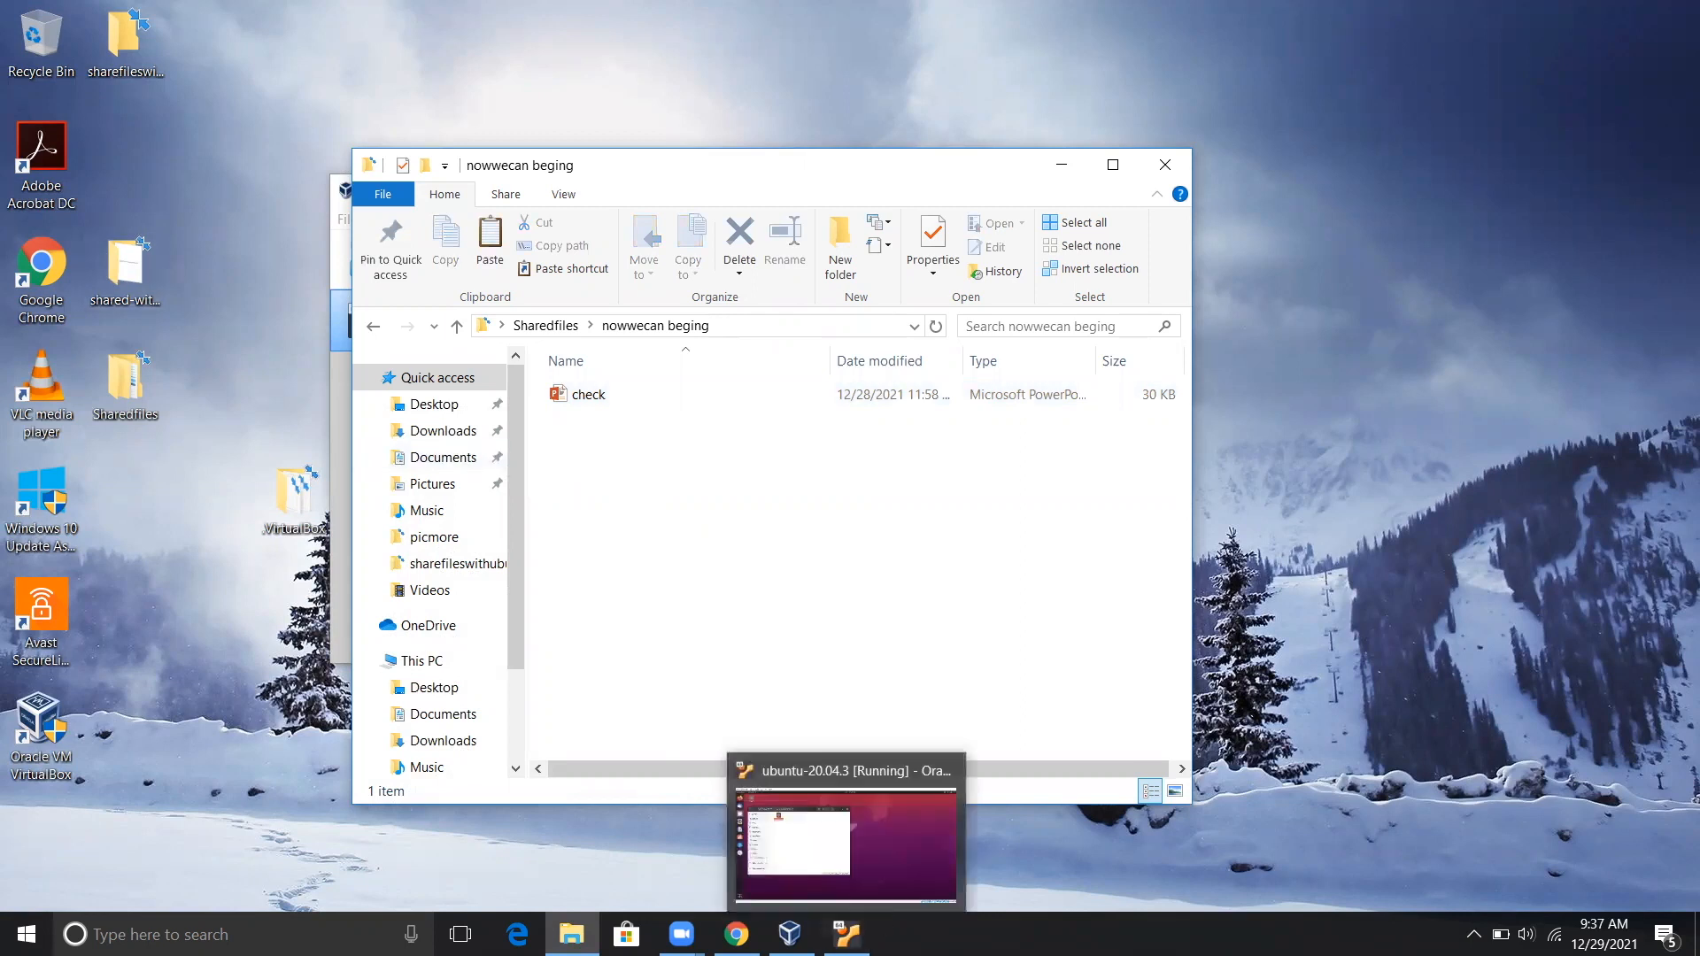
left_click(848, 934)
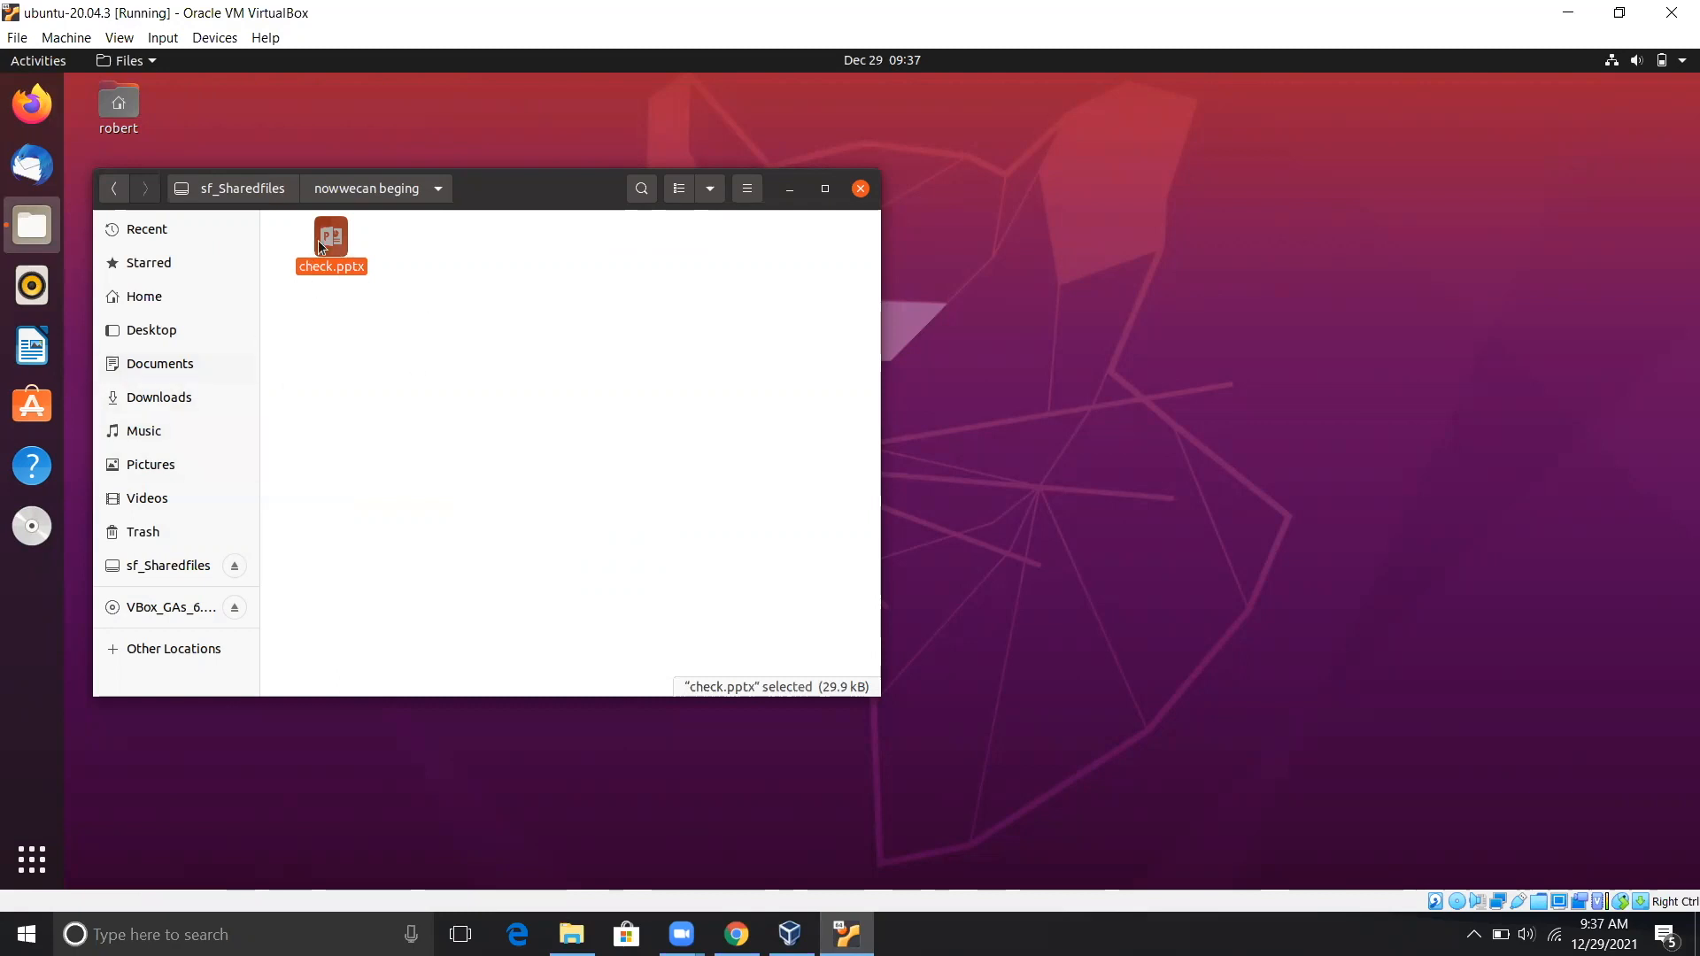
Copy check.pptx from the shared "nowwecan beging" folder into the Ubuntu guest's Documents folder
right_click(343, 242)
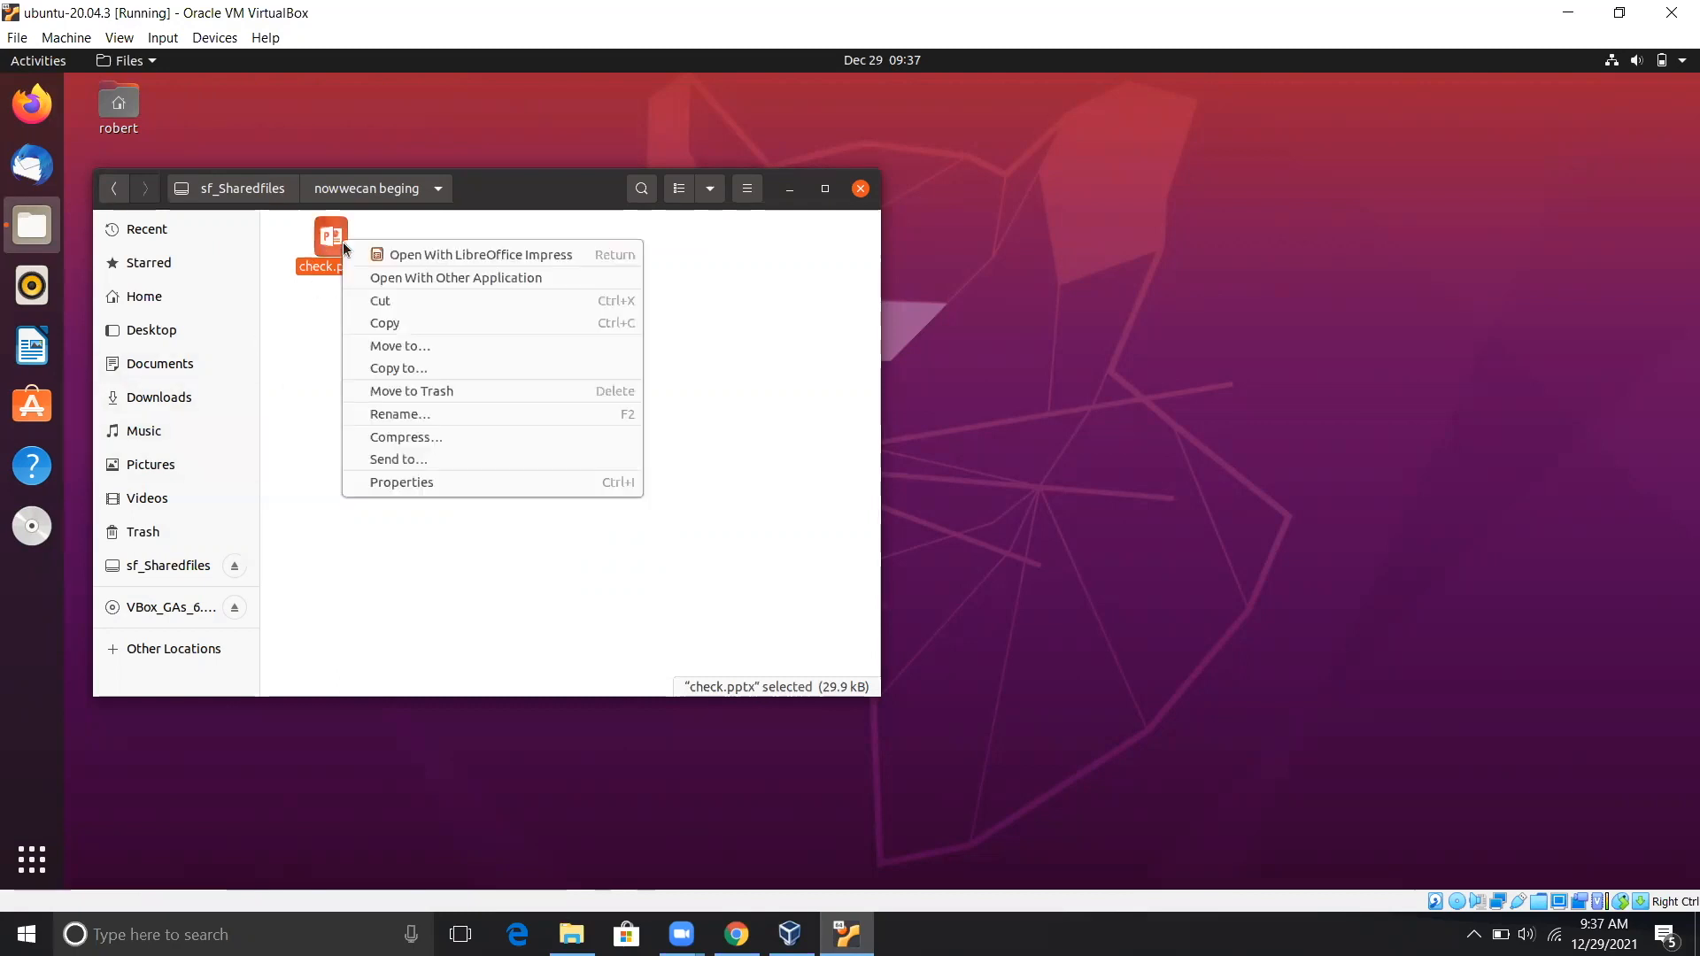
left_click(390, 322)
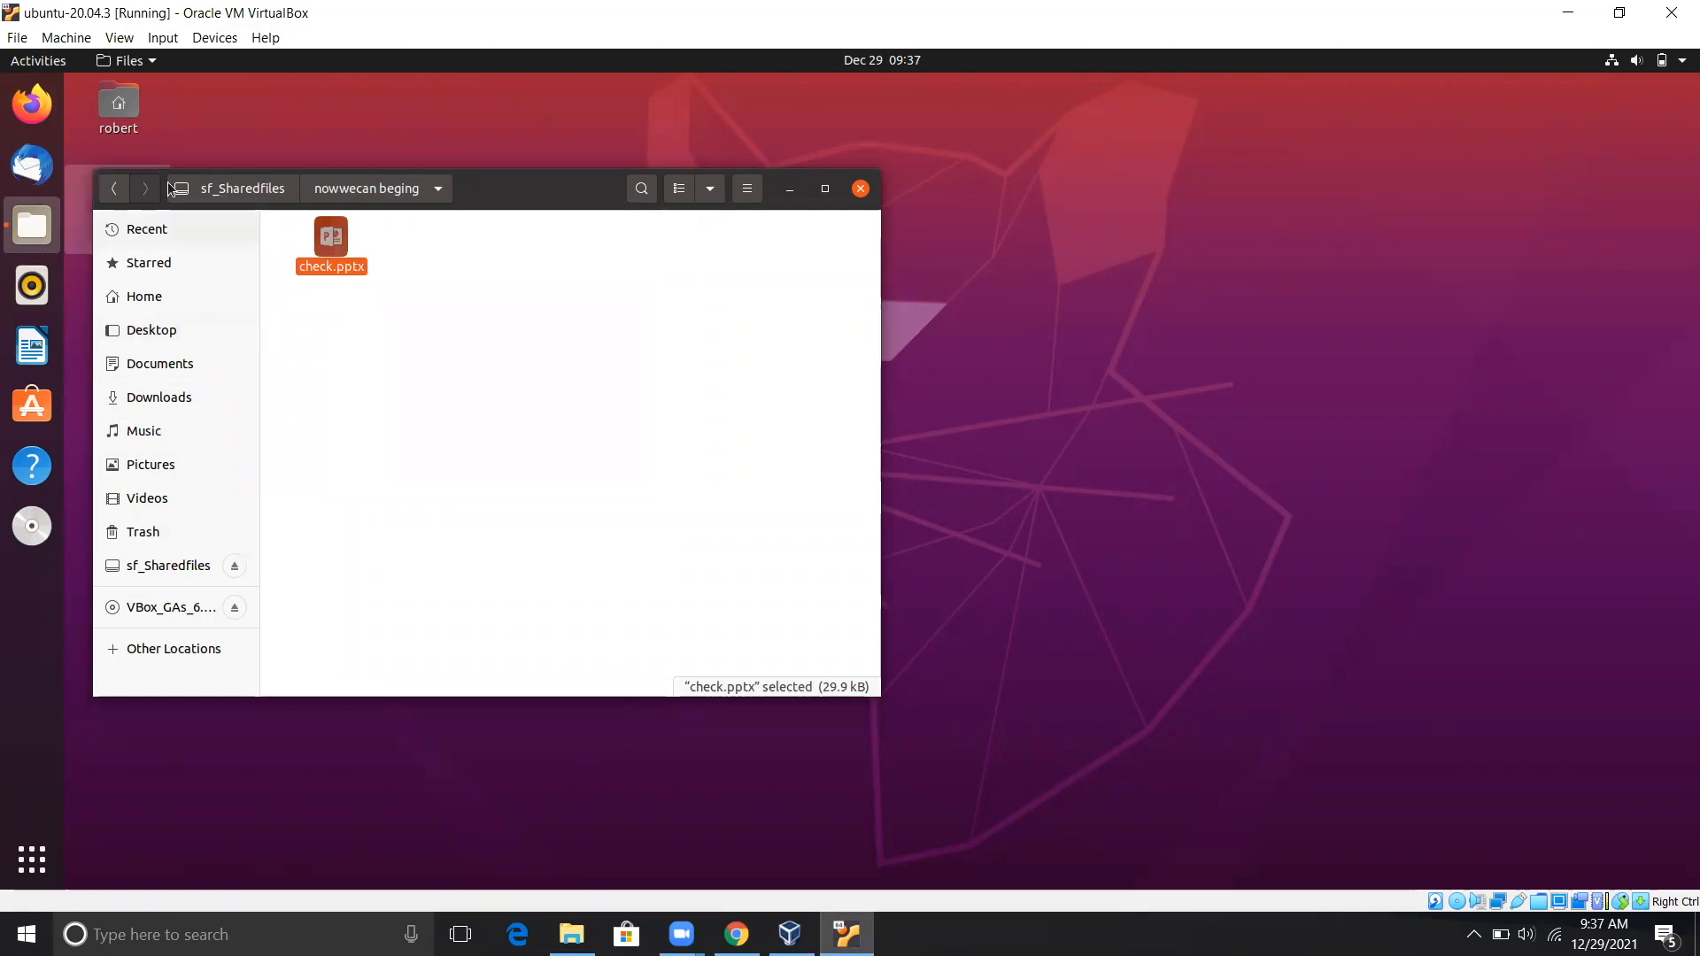
left_click(113, 193)
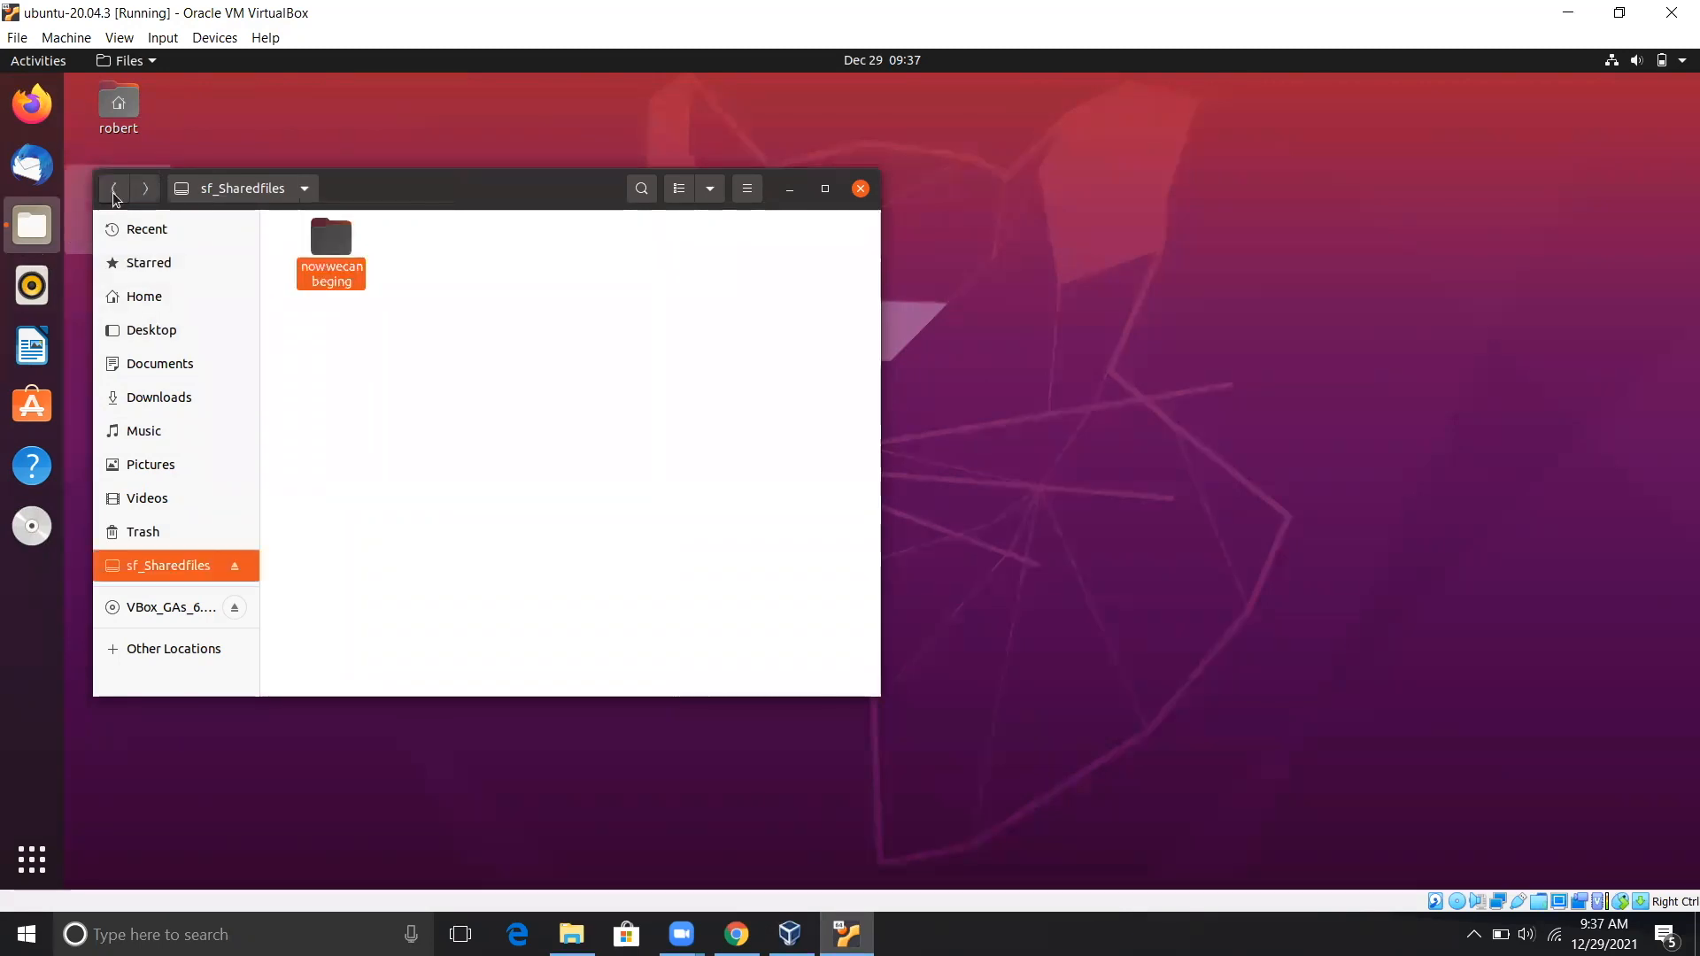
left_click(159, 363)
right_click(404, 367)
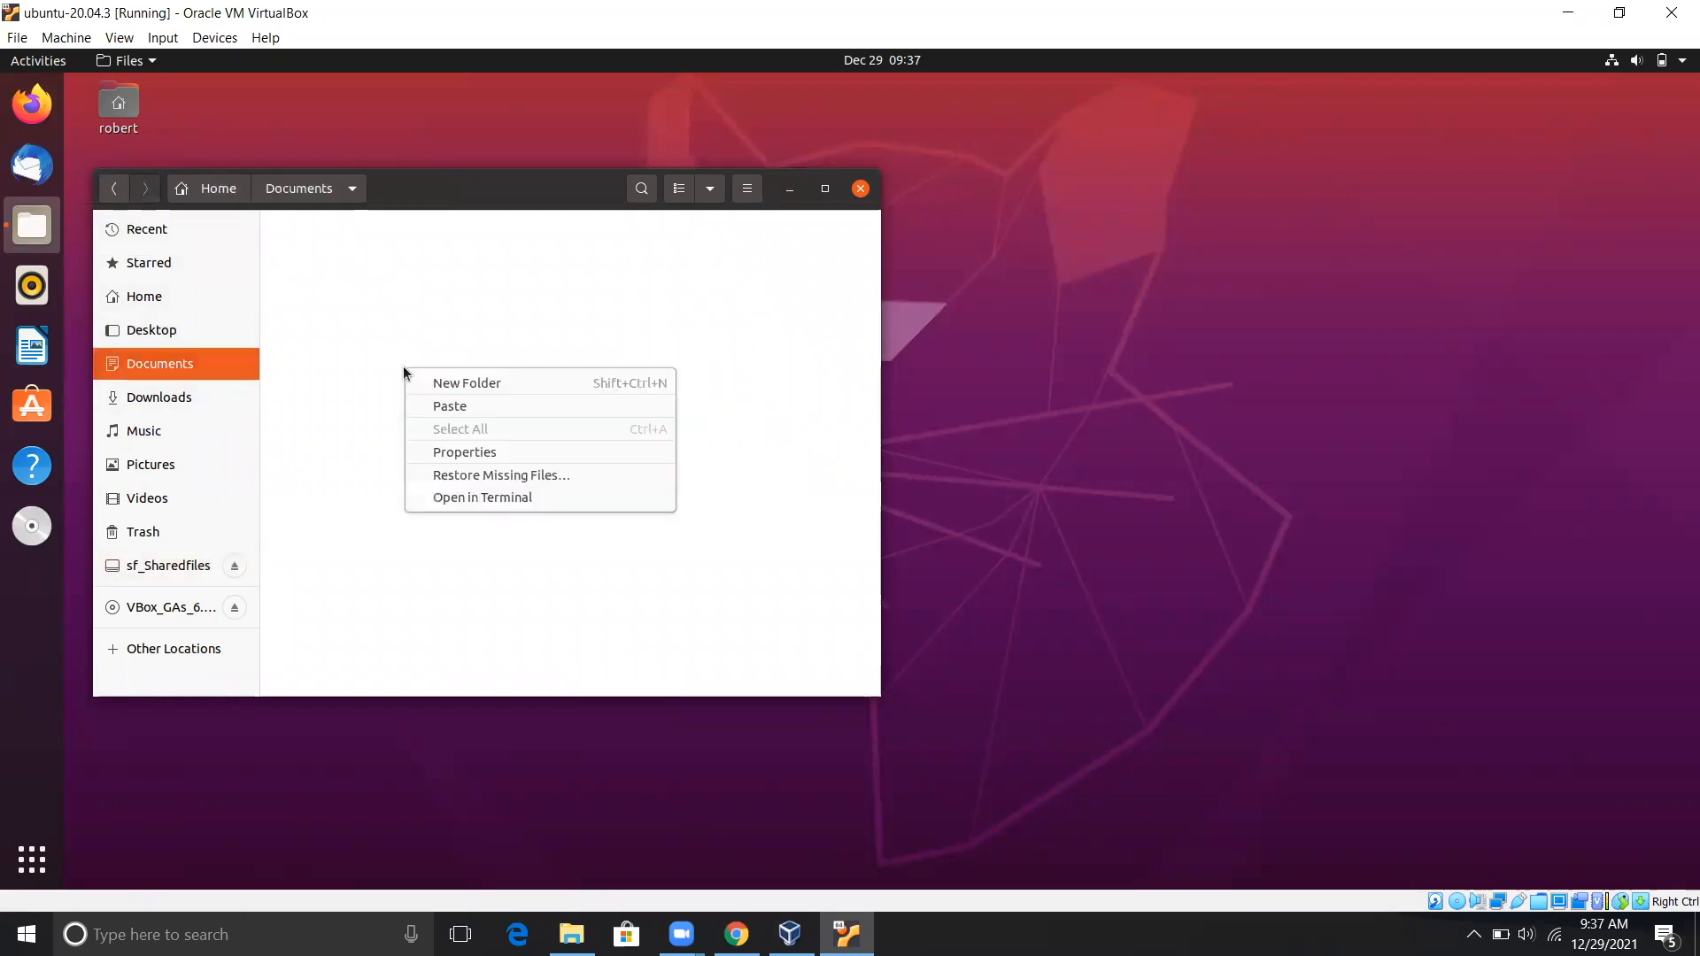
left_click(437, 403)
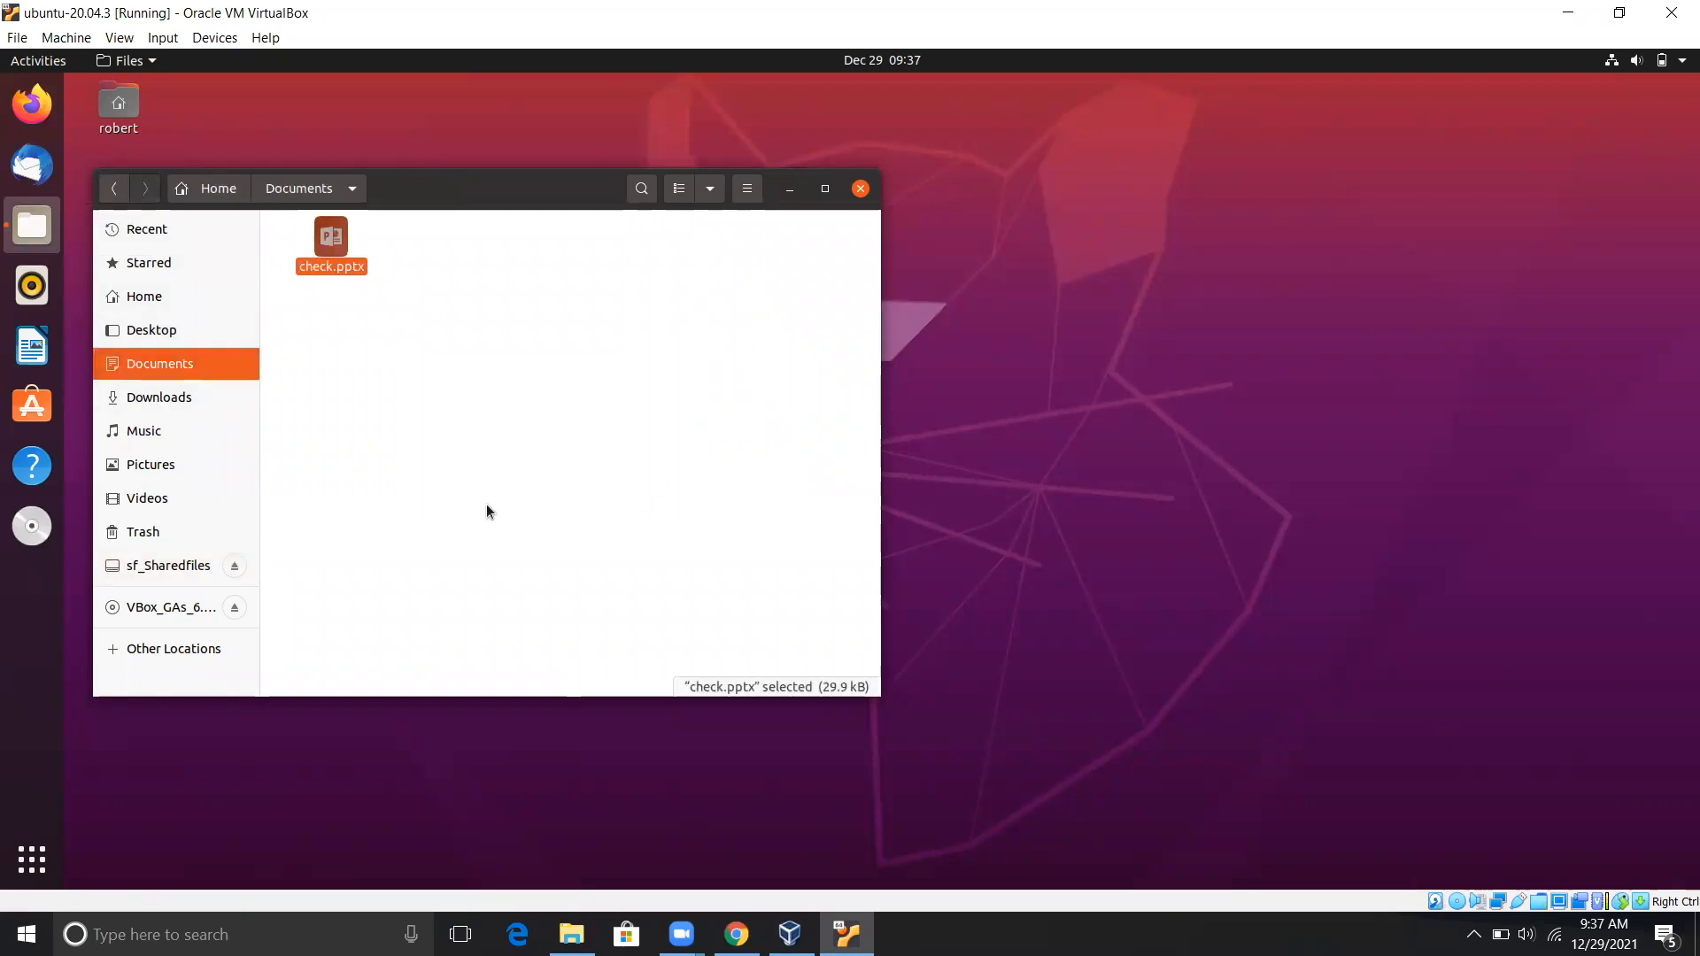